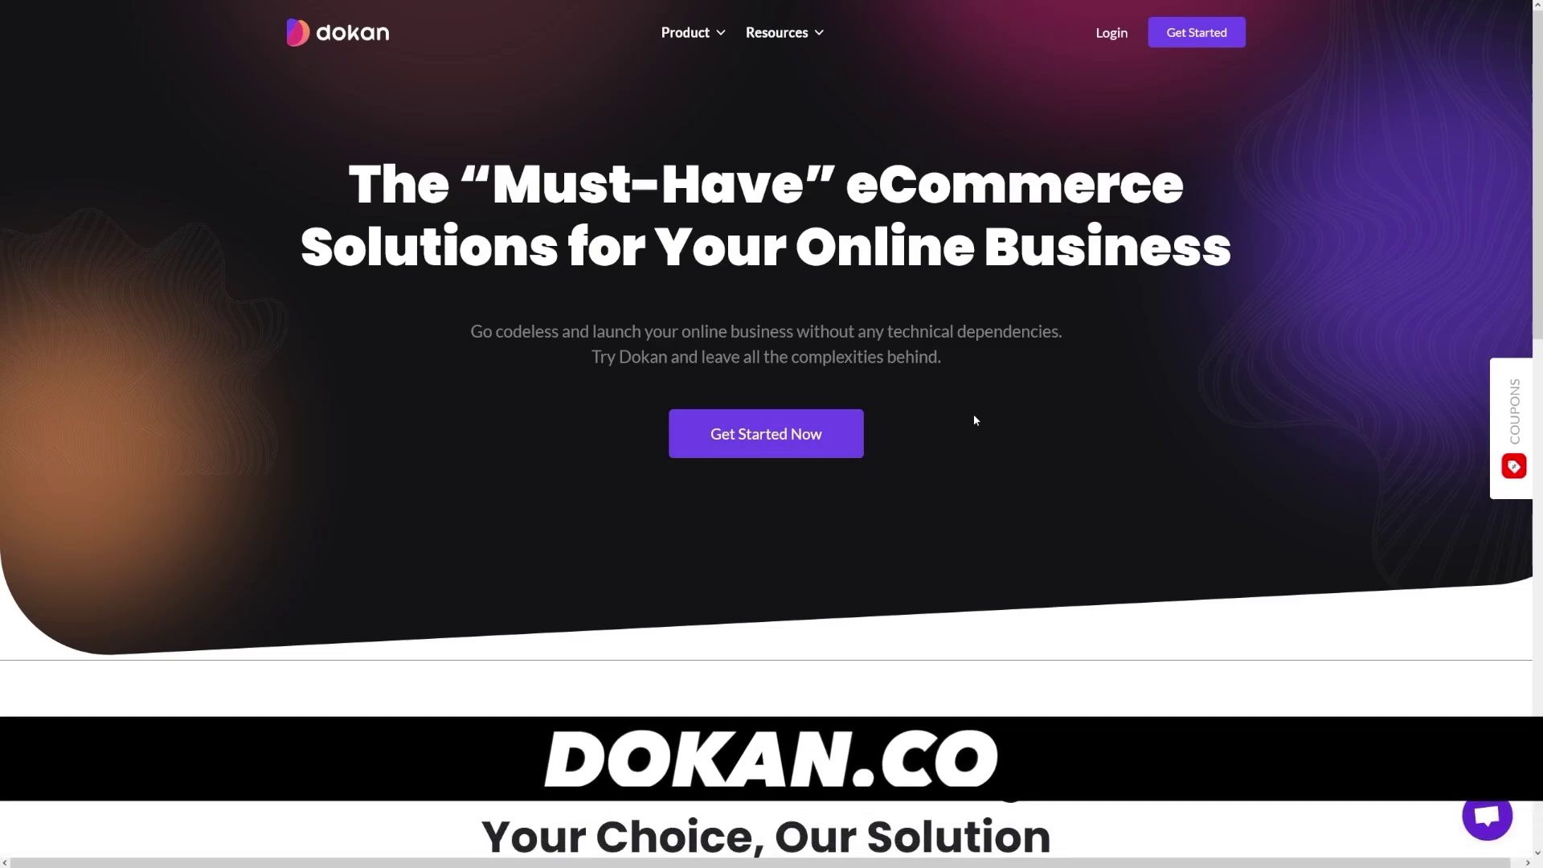
Step: Go to the Cloud vs. WordPress section of dokan.co and open the Dokan Cloud Shop card
scroll(975, 420, "down", 6)
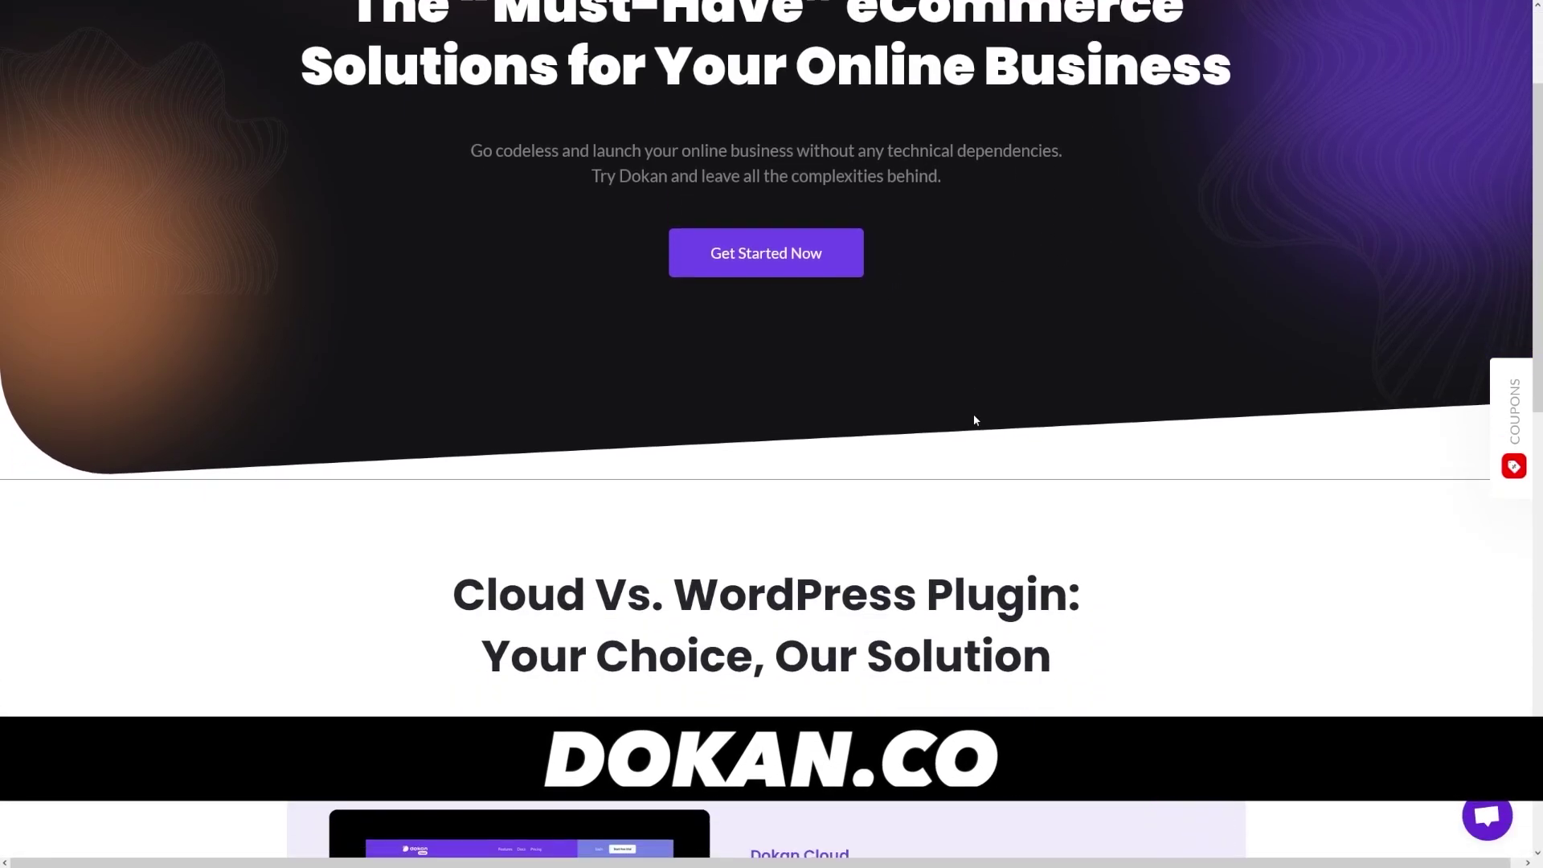
scroll(975, 418, "down", 2)
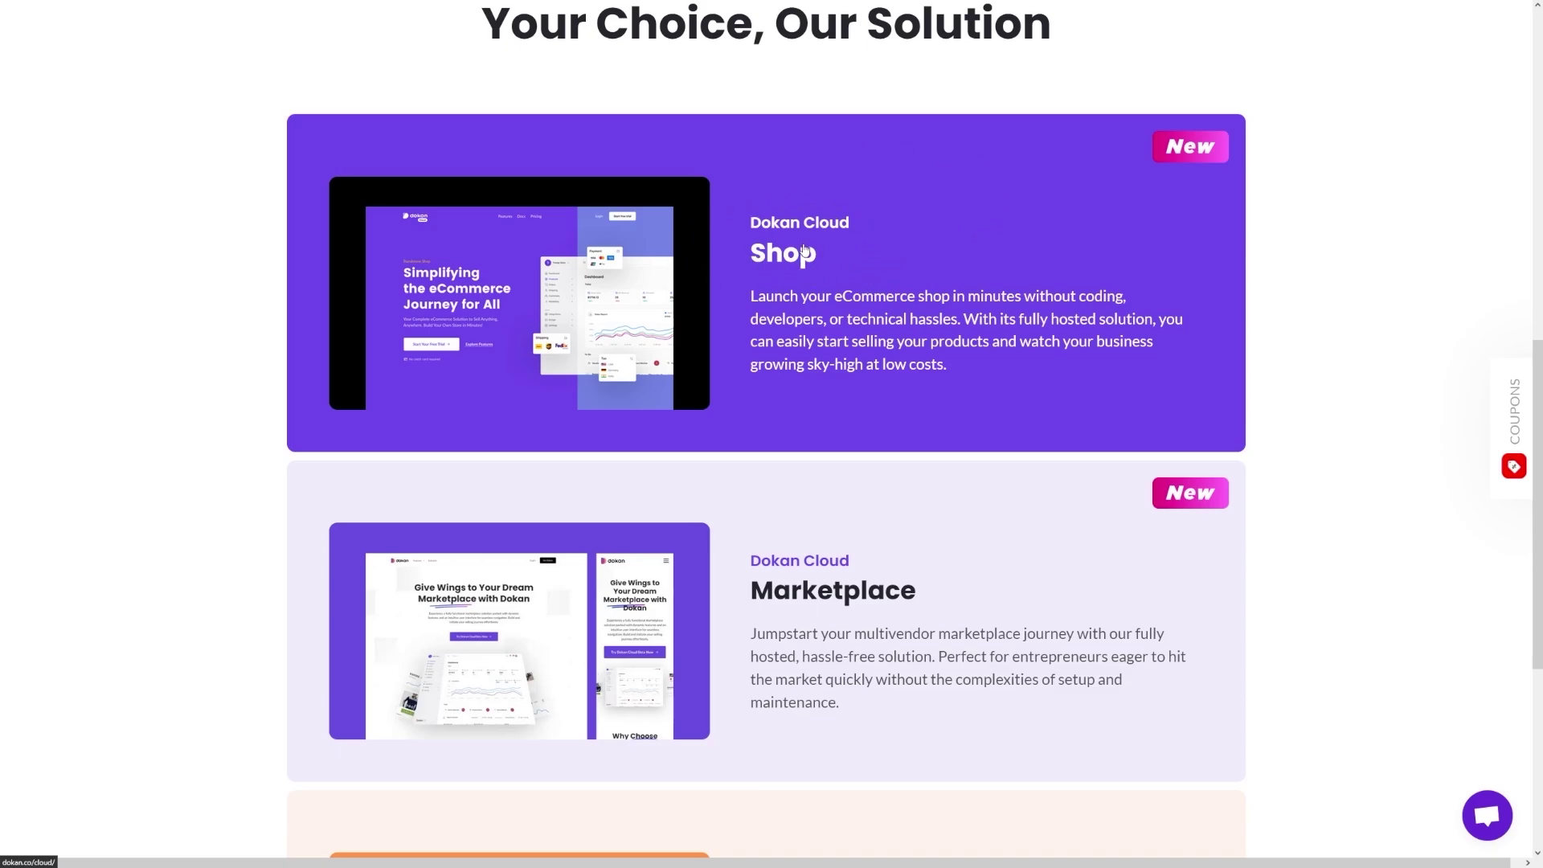
left_click(810, 278)
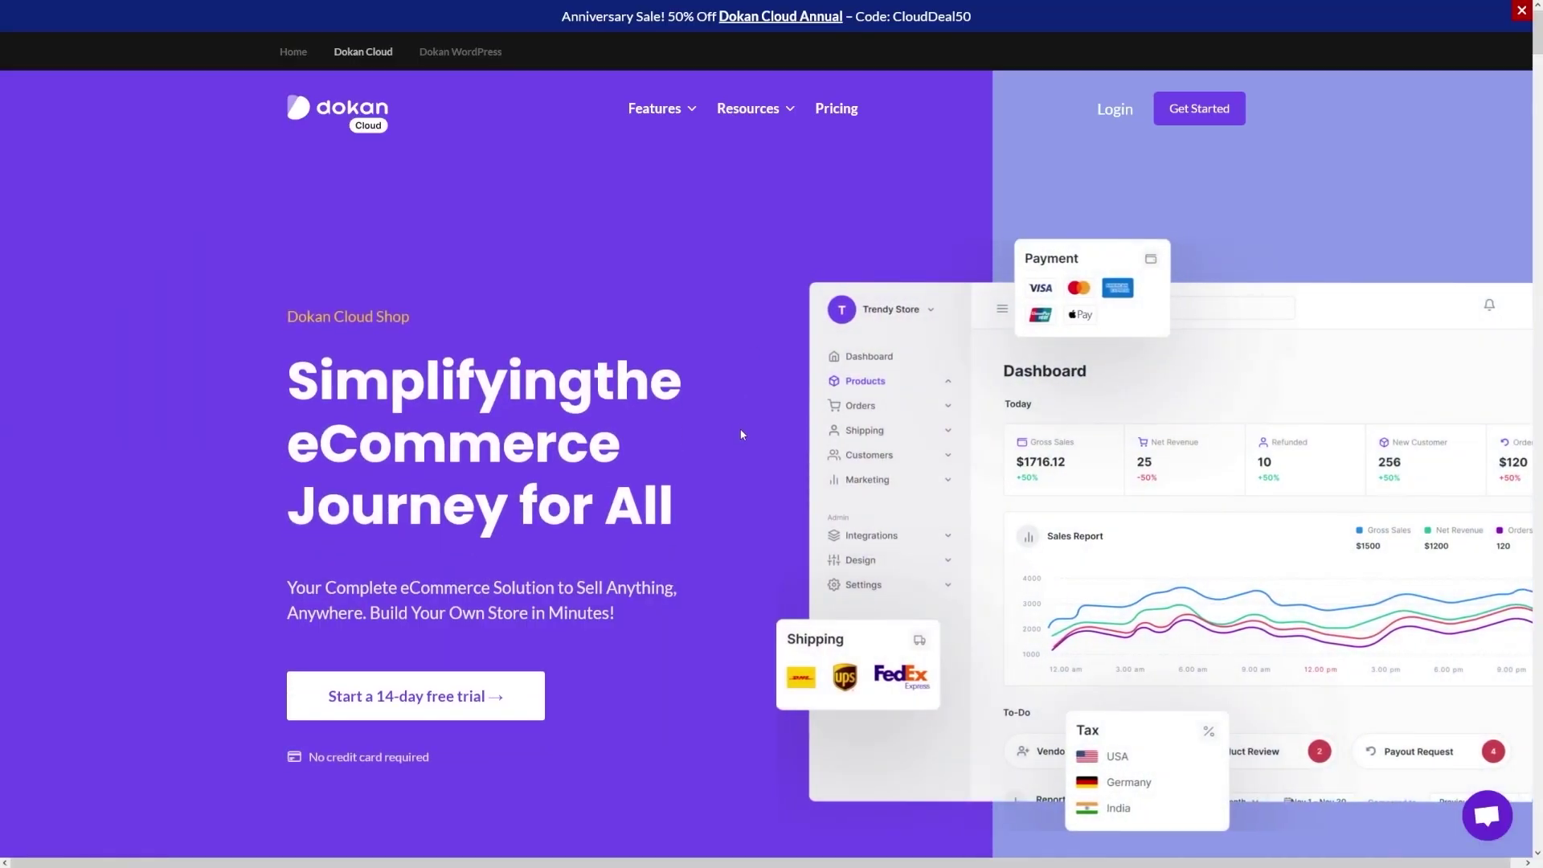
Step: Start the 14-day free trial and choose the Pro plan's free trial on the Pricing page
left_click(442, 706)
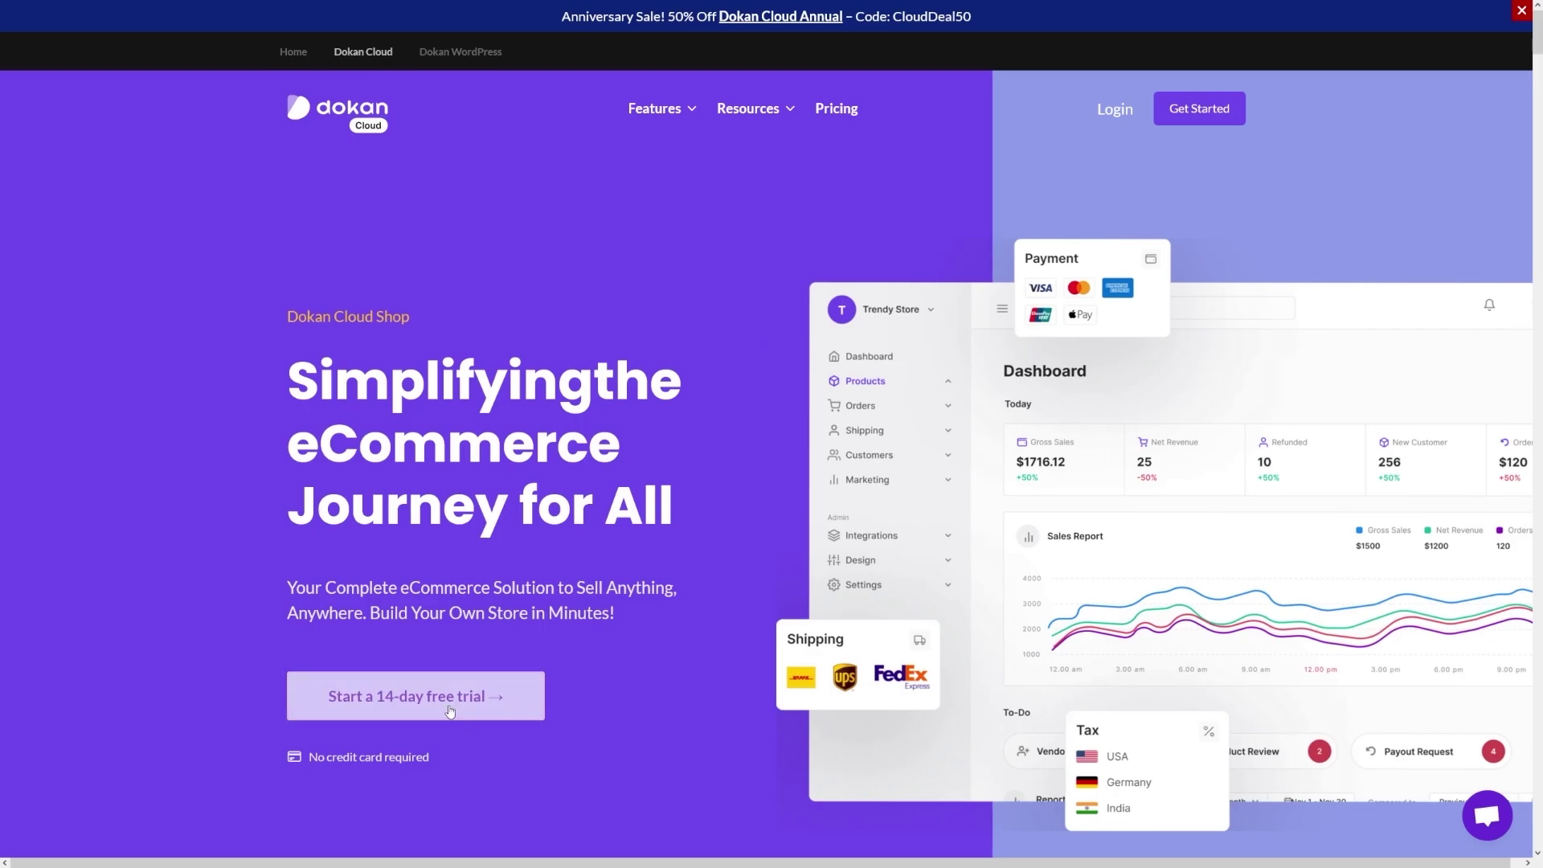
left_click(409, 702)
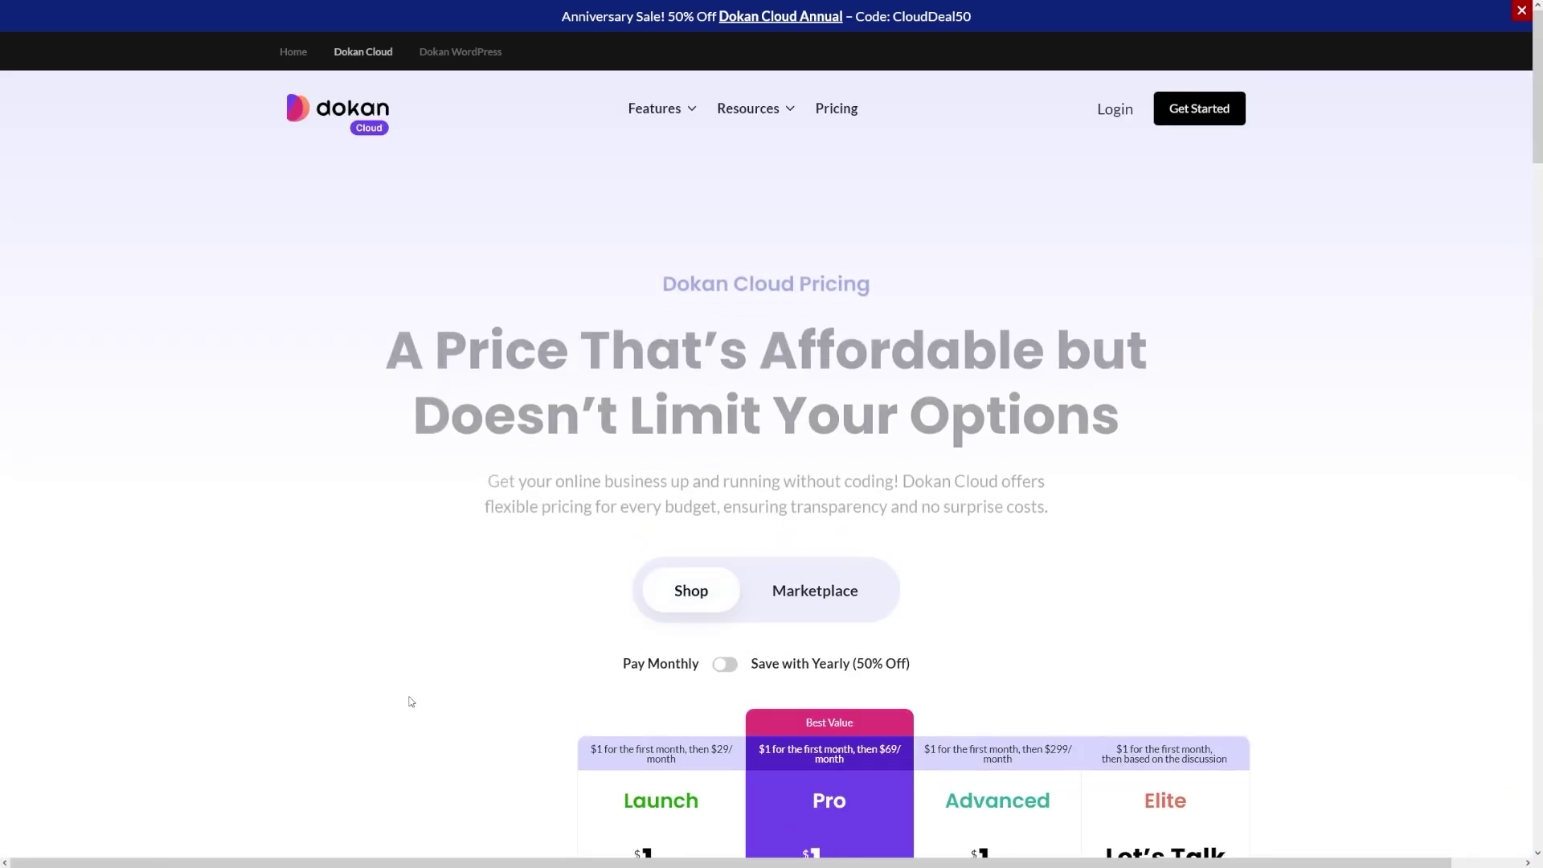
scroll(647, 407, "down", 6)
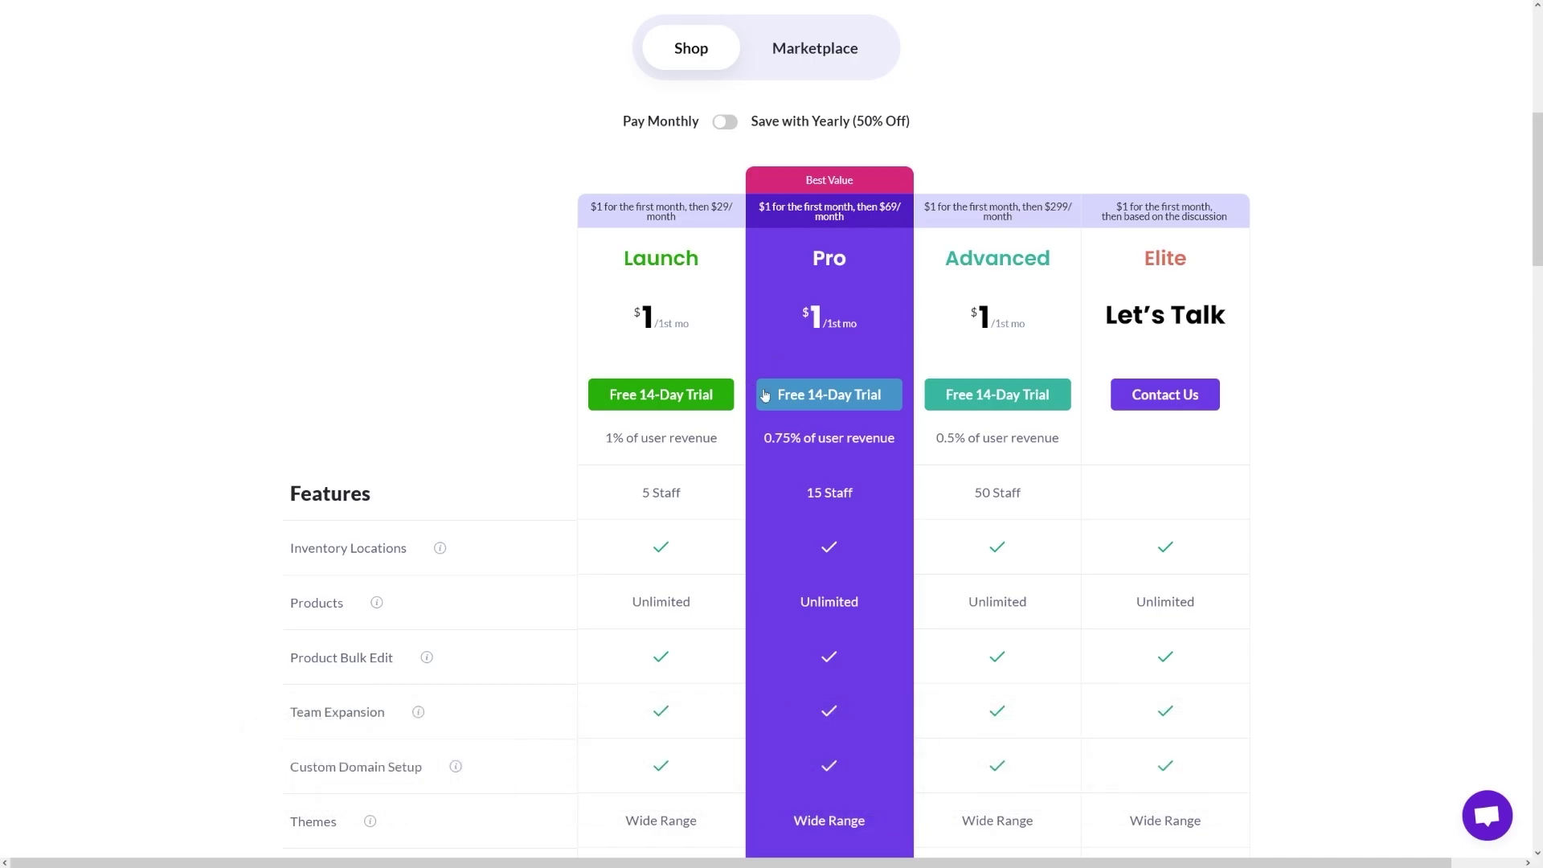
left_click(813, 397)
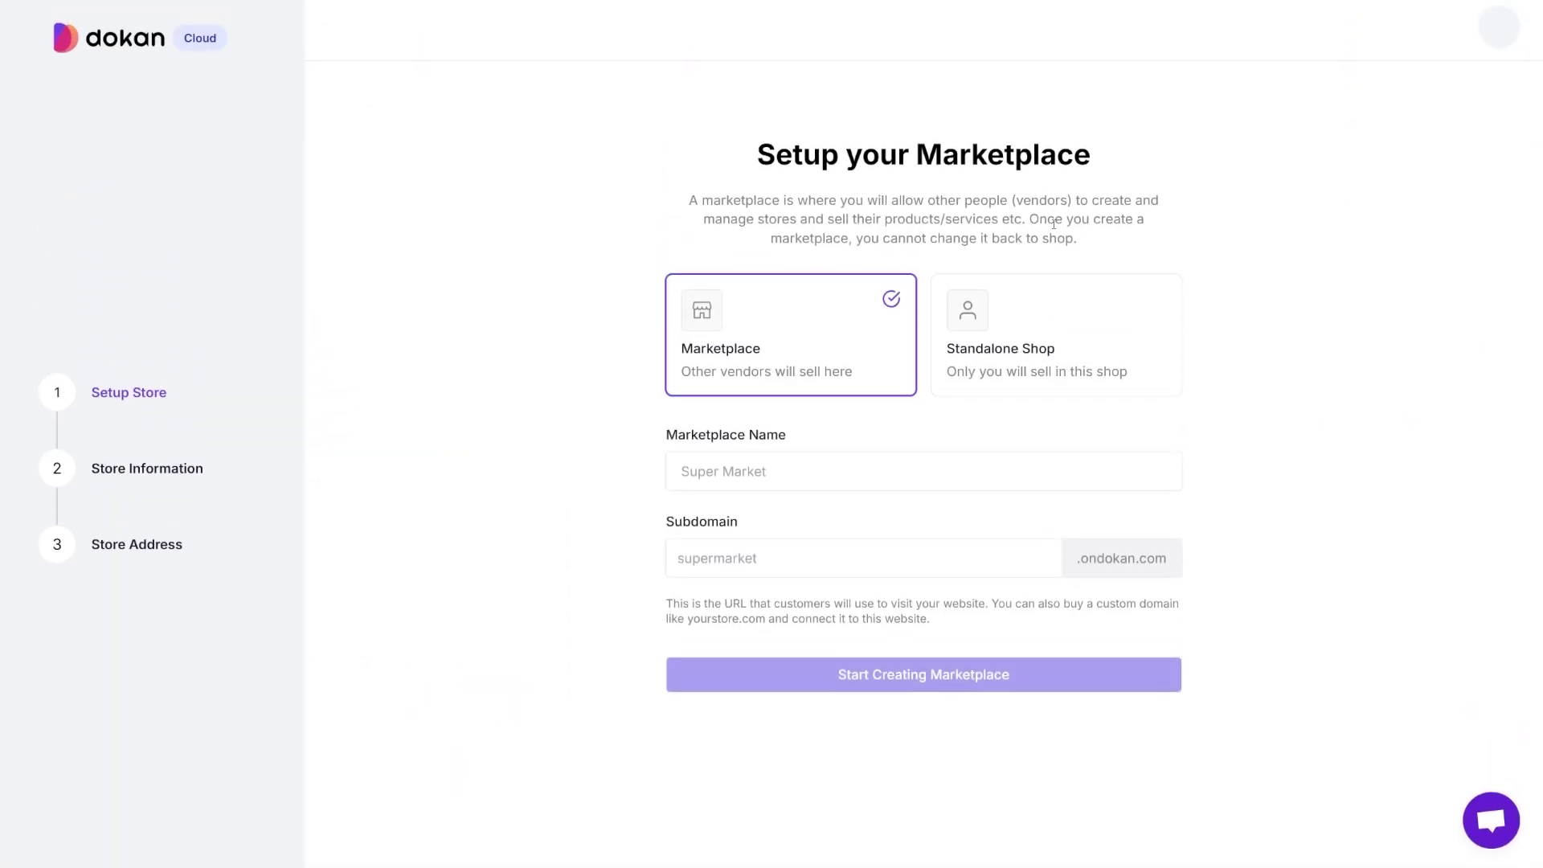
Step: Create a Standalone Shop named 'BeginnerShop' on the available beginnershop subdomain
left_click(1035, 324)
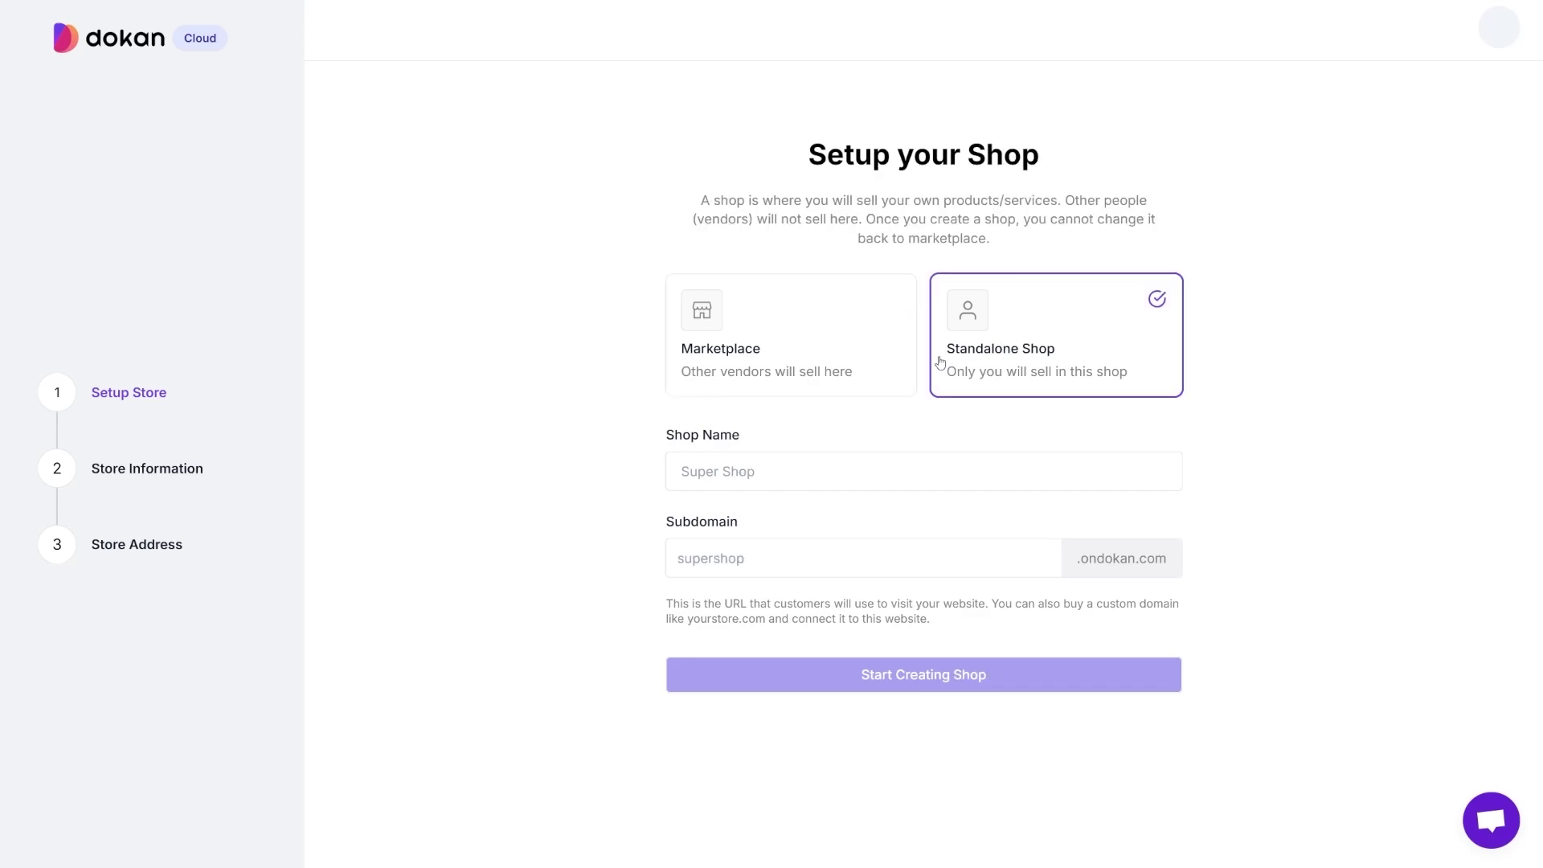
left_click(775, 472)
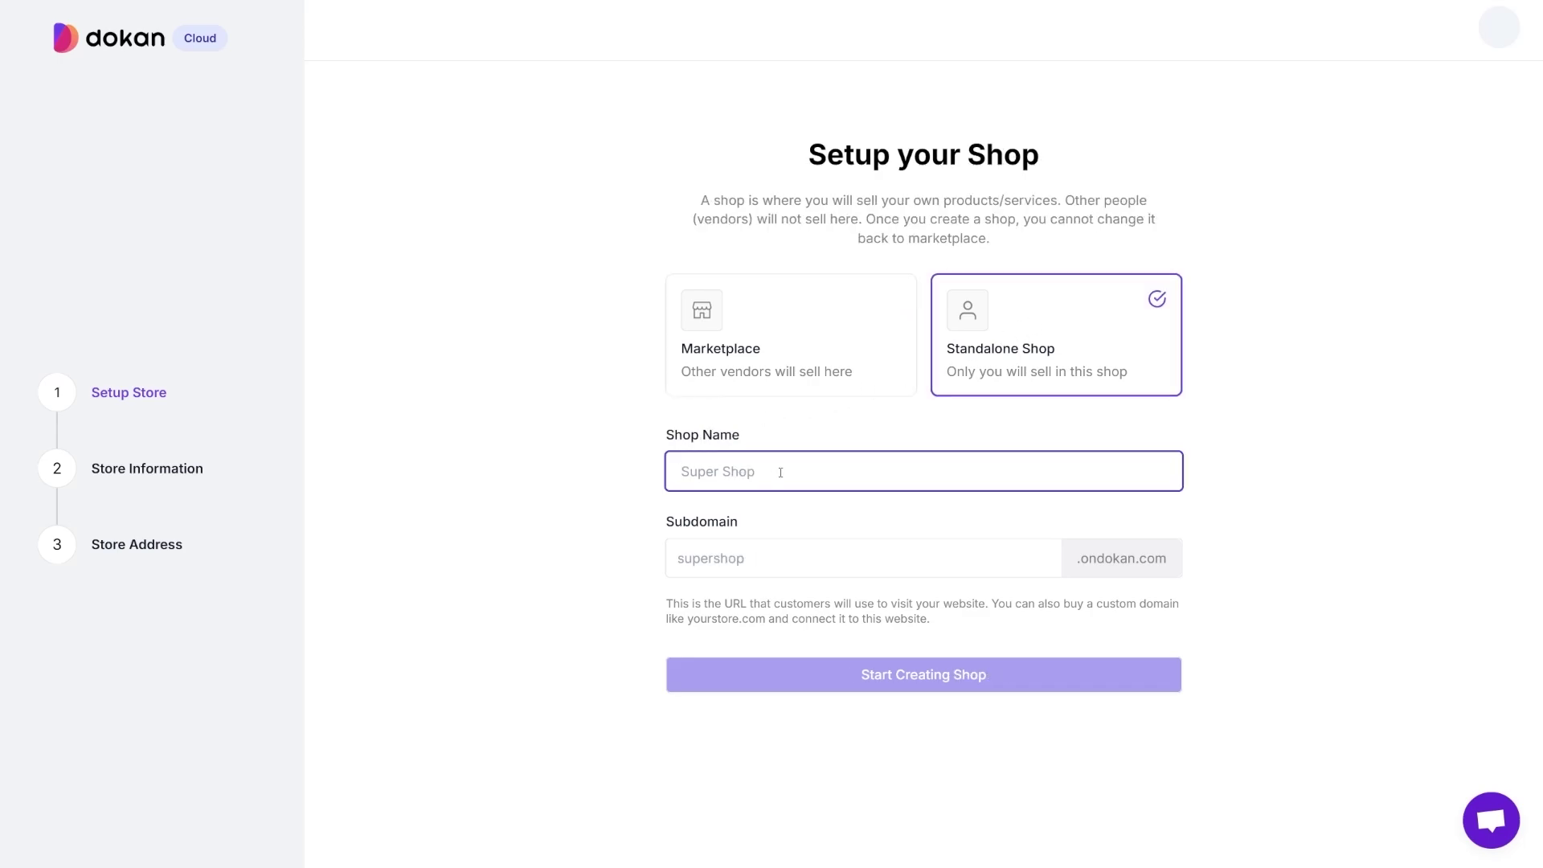
type("Beginner")
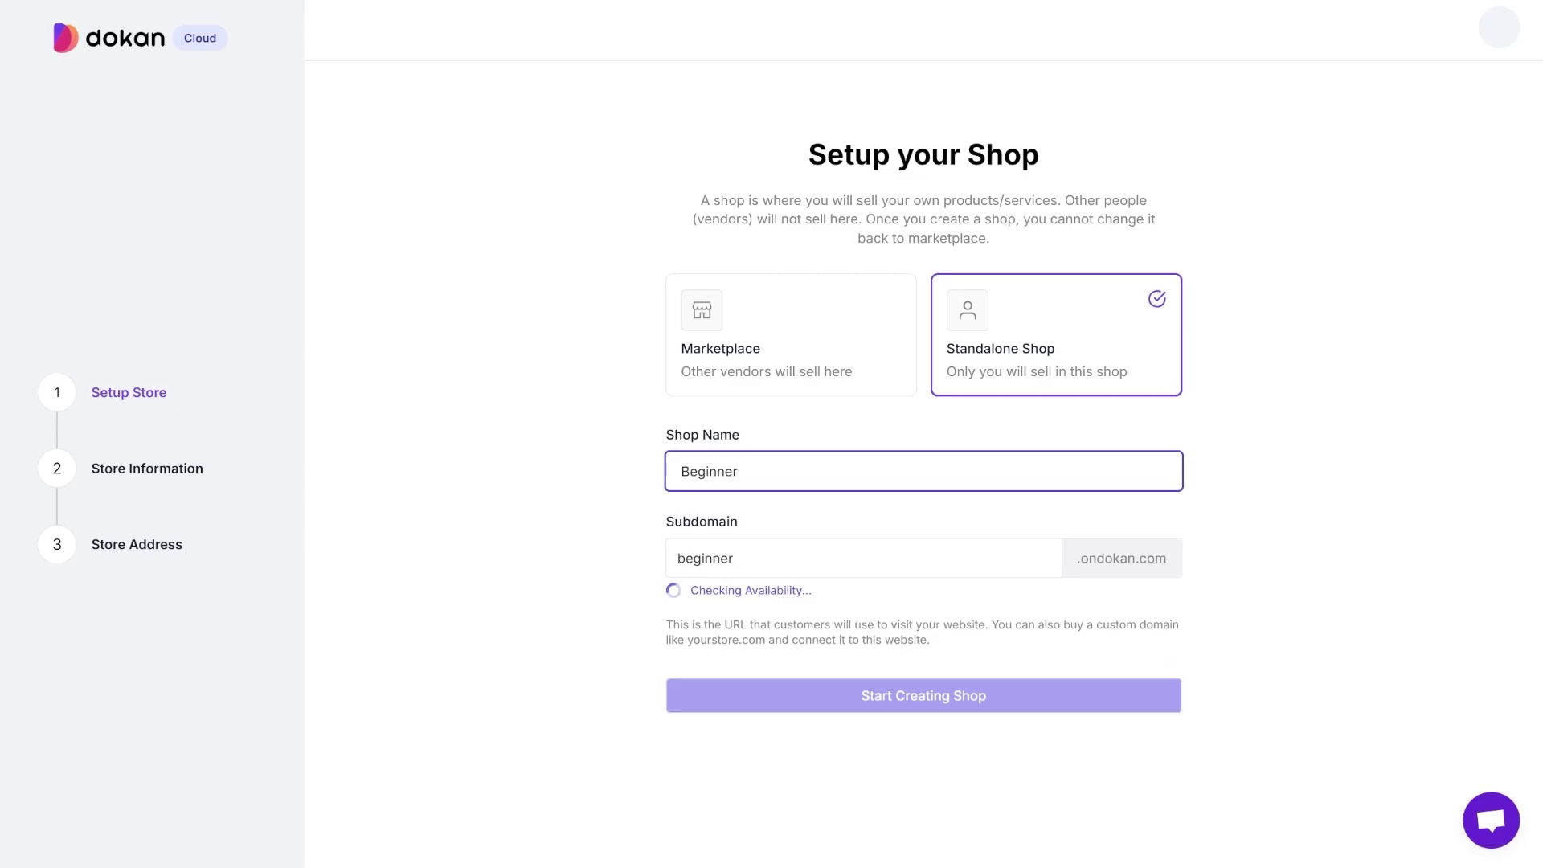
type("Shop")
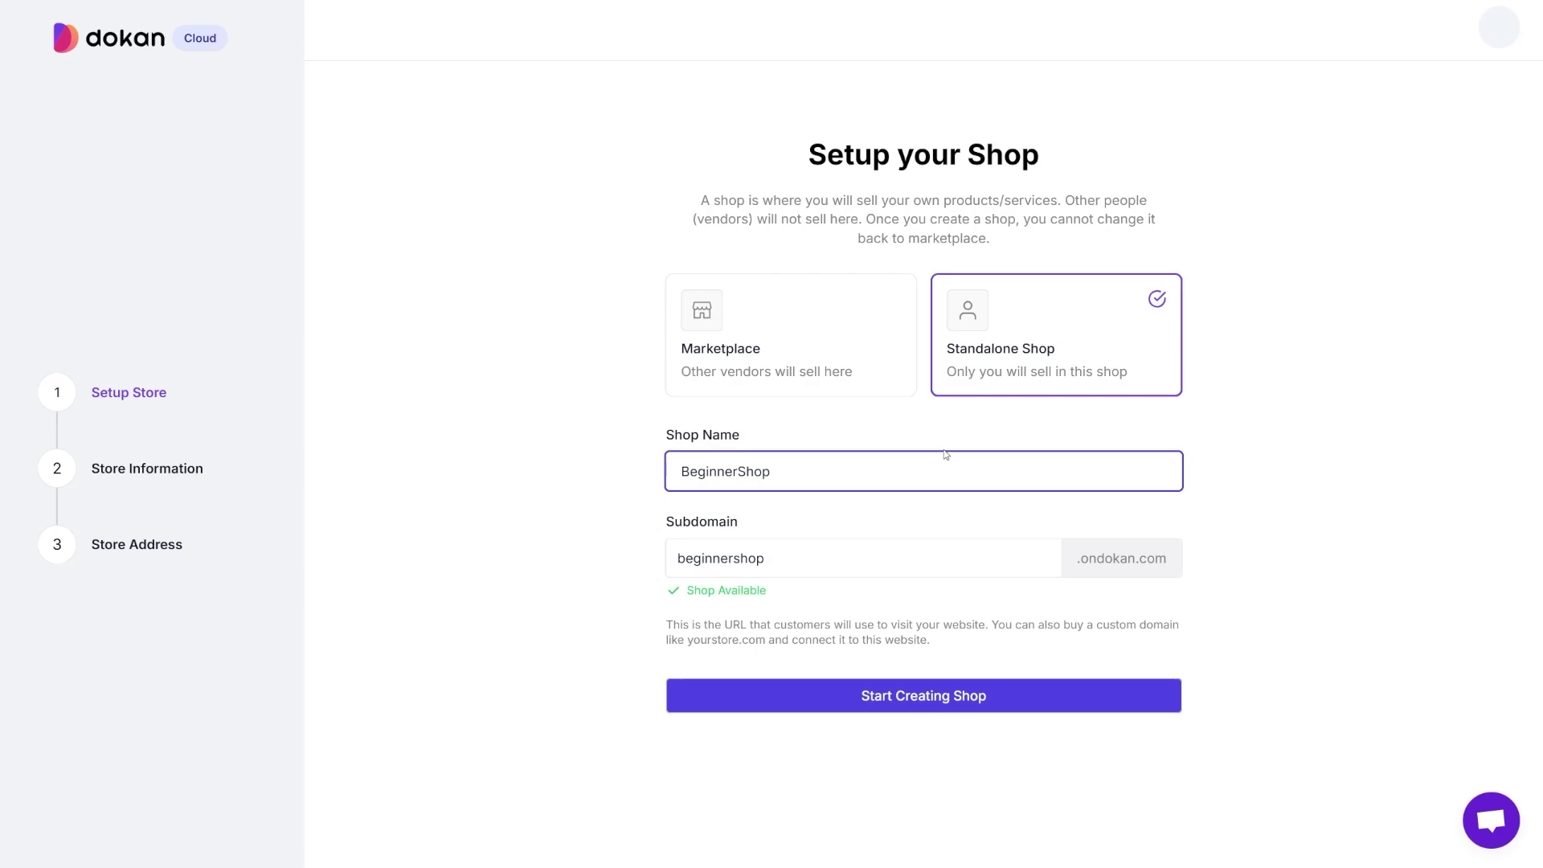
left_click(841, 705)
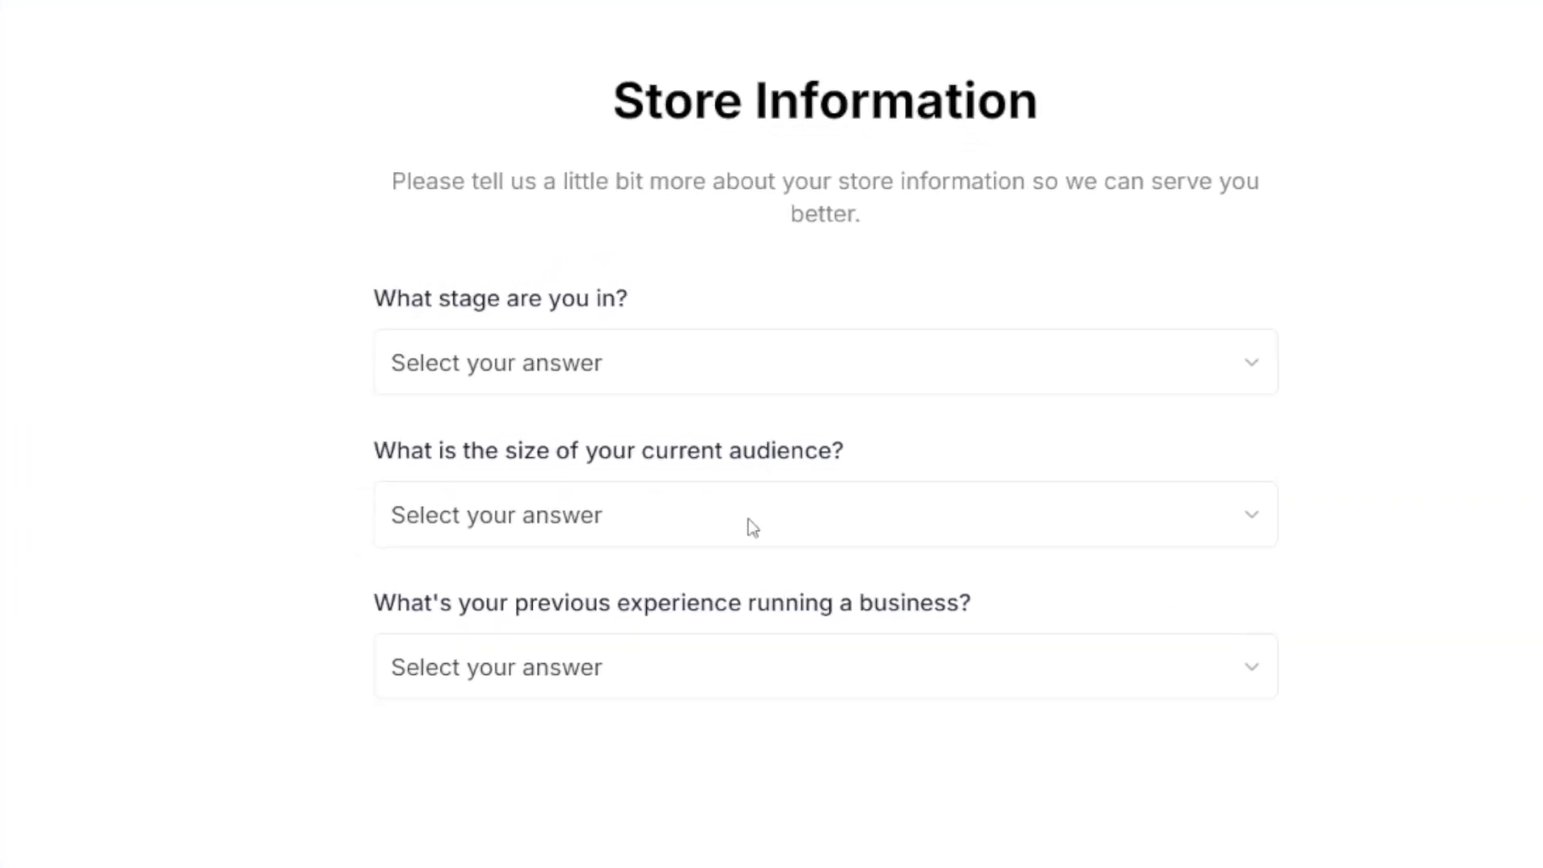
Step: Answer the store questions: undecided what to build, 100-1,000 audience, no prior business
left_click(604, 383)
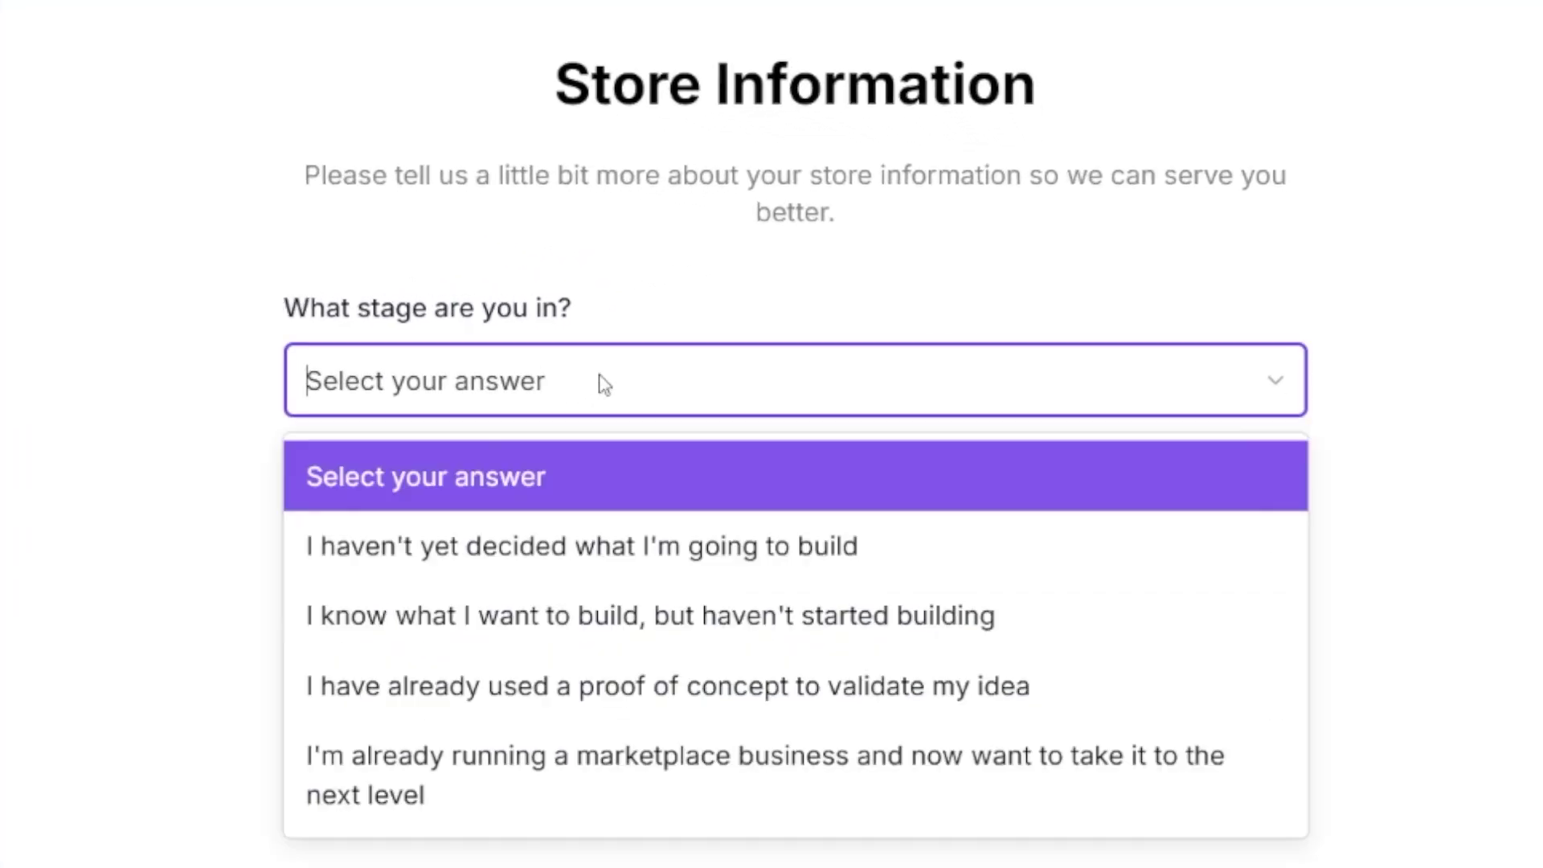
left_click(512, 552)
left_click(632, 559)
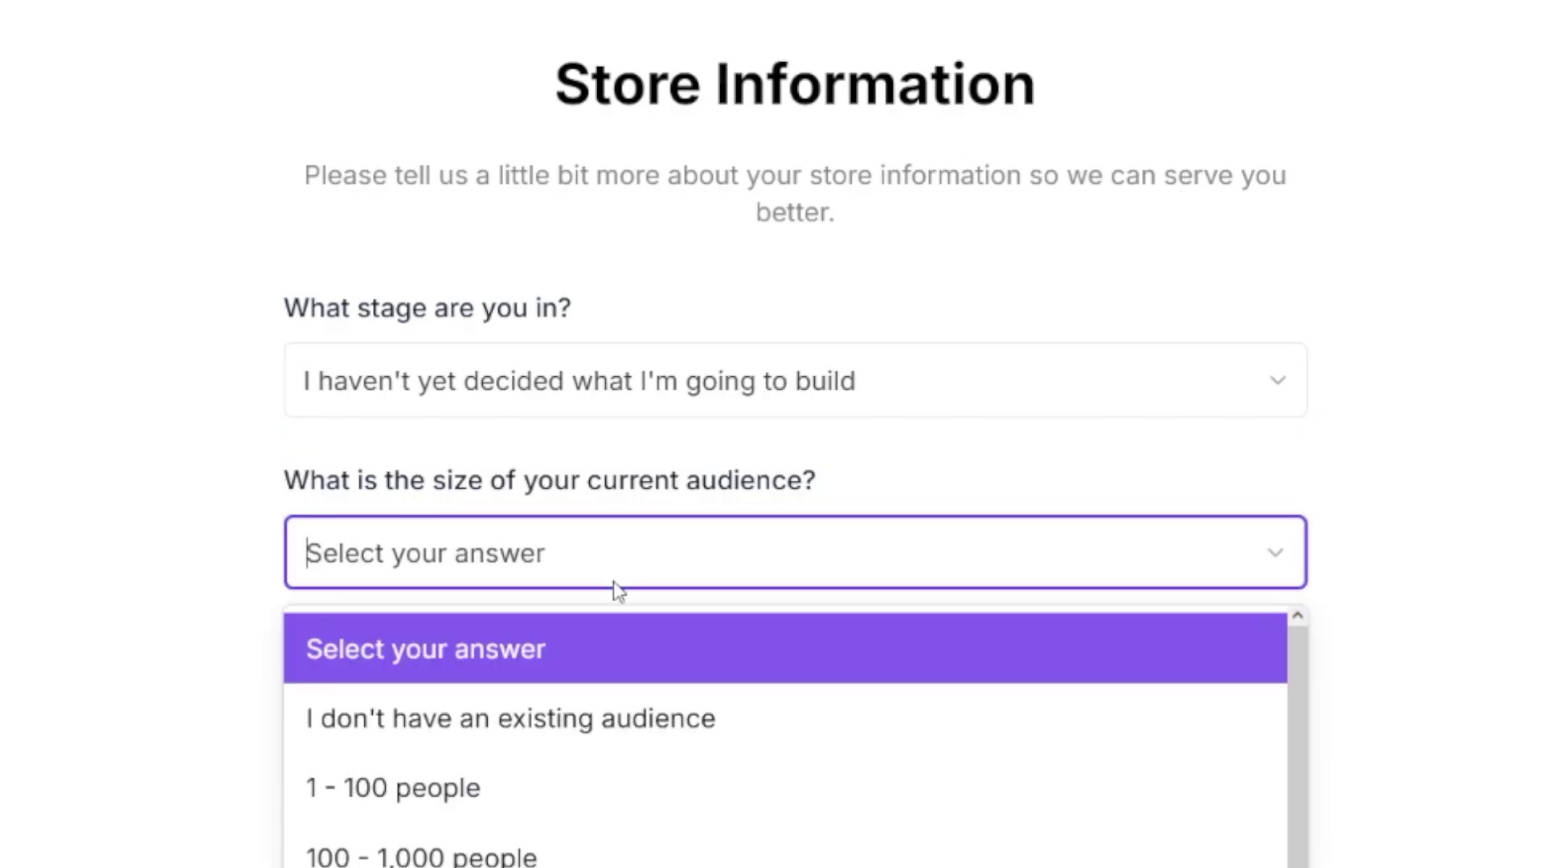
left_click(508, 834)
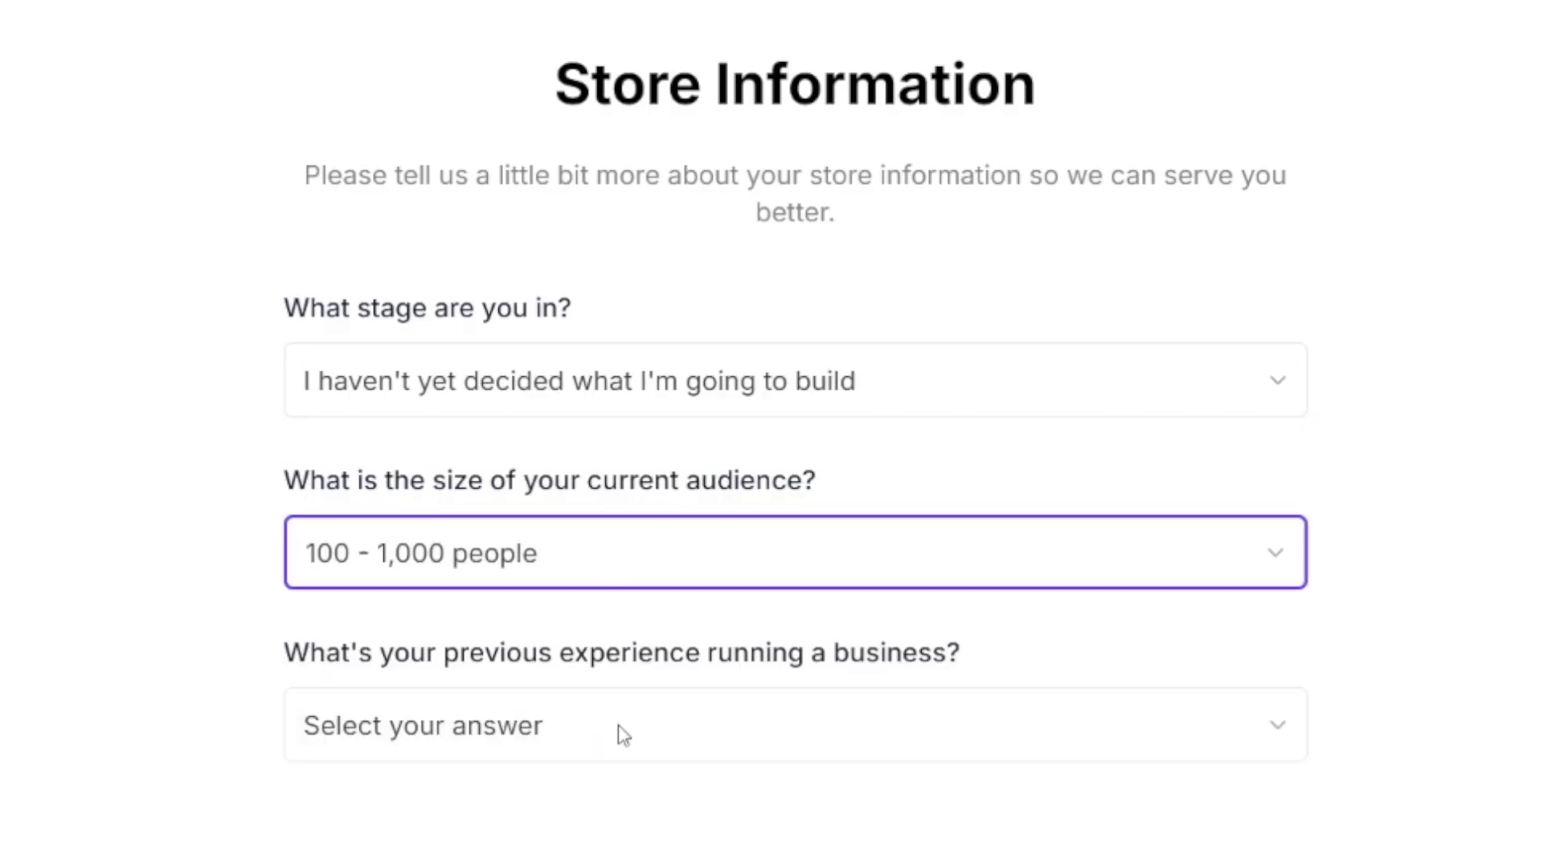
left_click(624, 735)
left_click(505, 867)
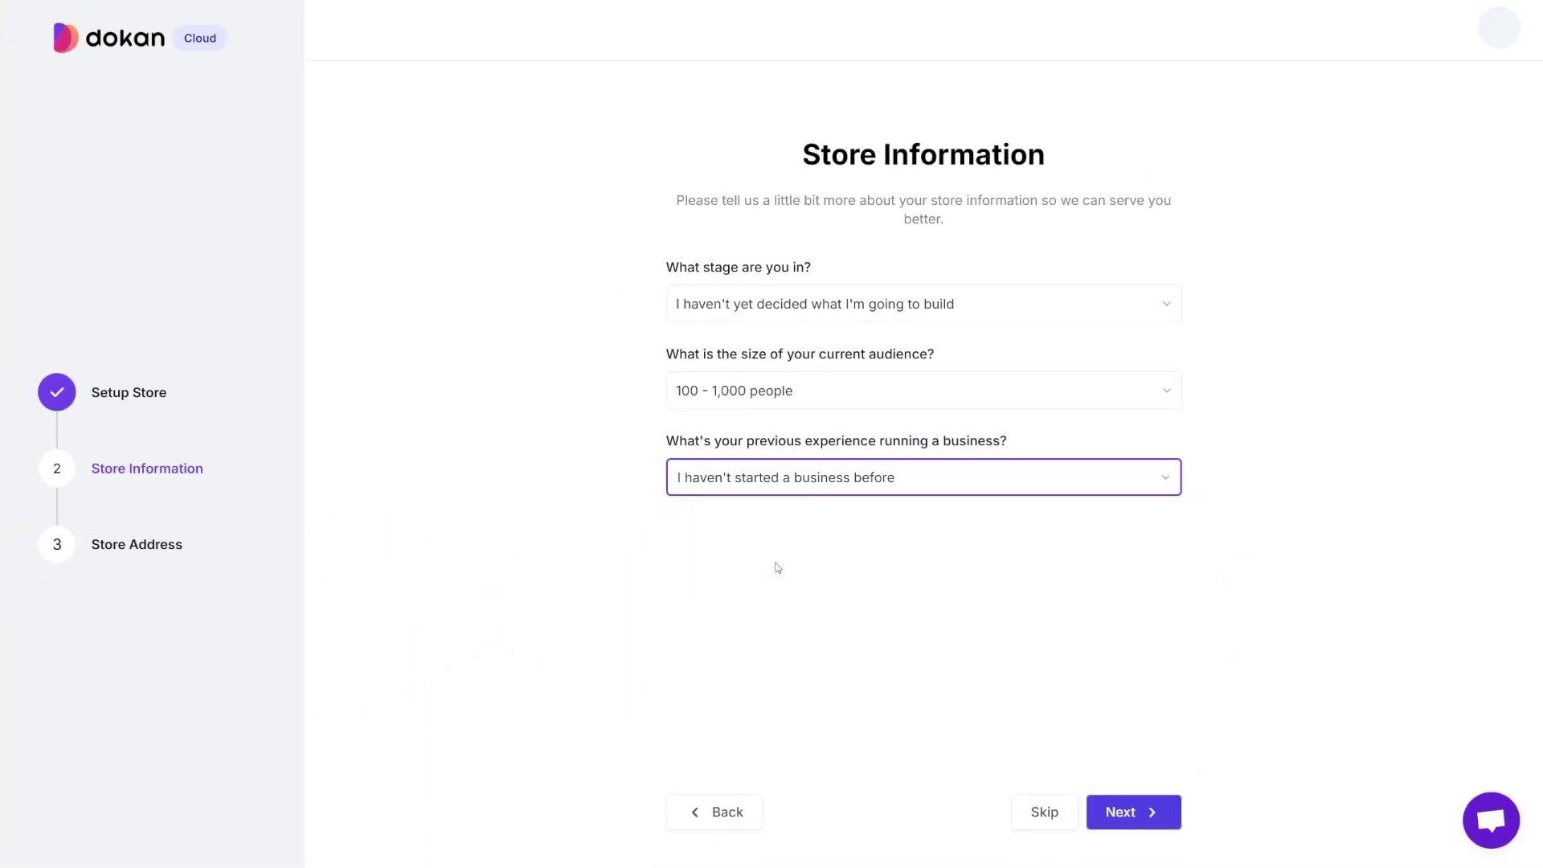
left_click(1150, 818)
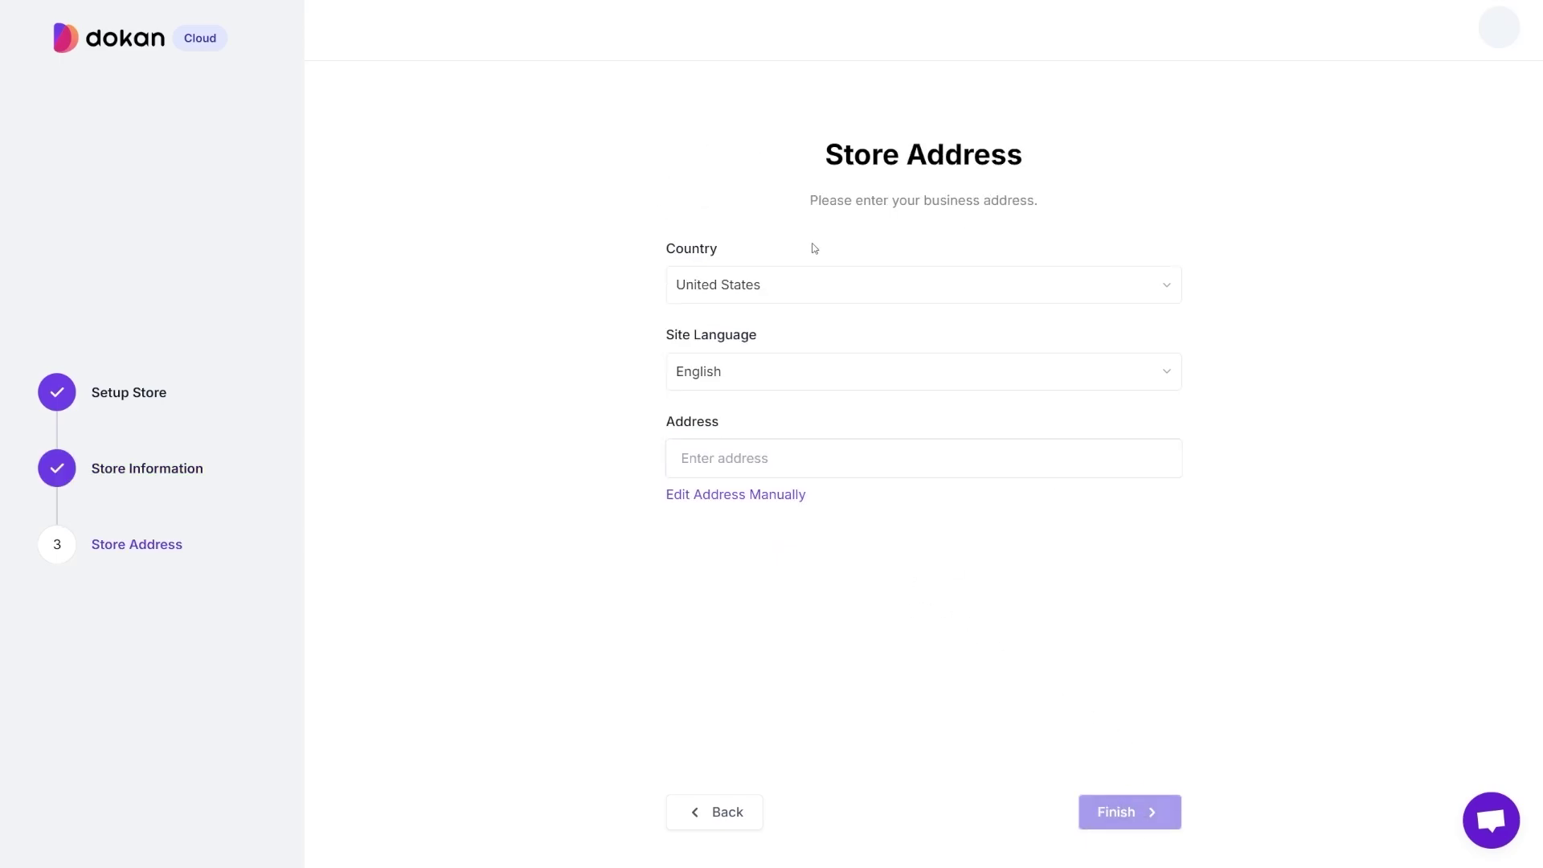
Step: Keep English as the site language and move to the business address
left_click(794, 375)
scroll(832, 535, "down", 1)
scroll(834, 540, "up", 1)
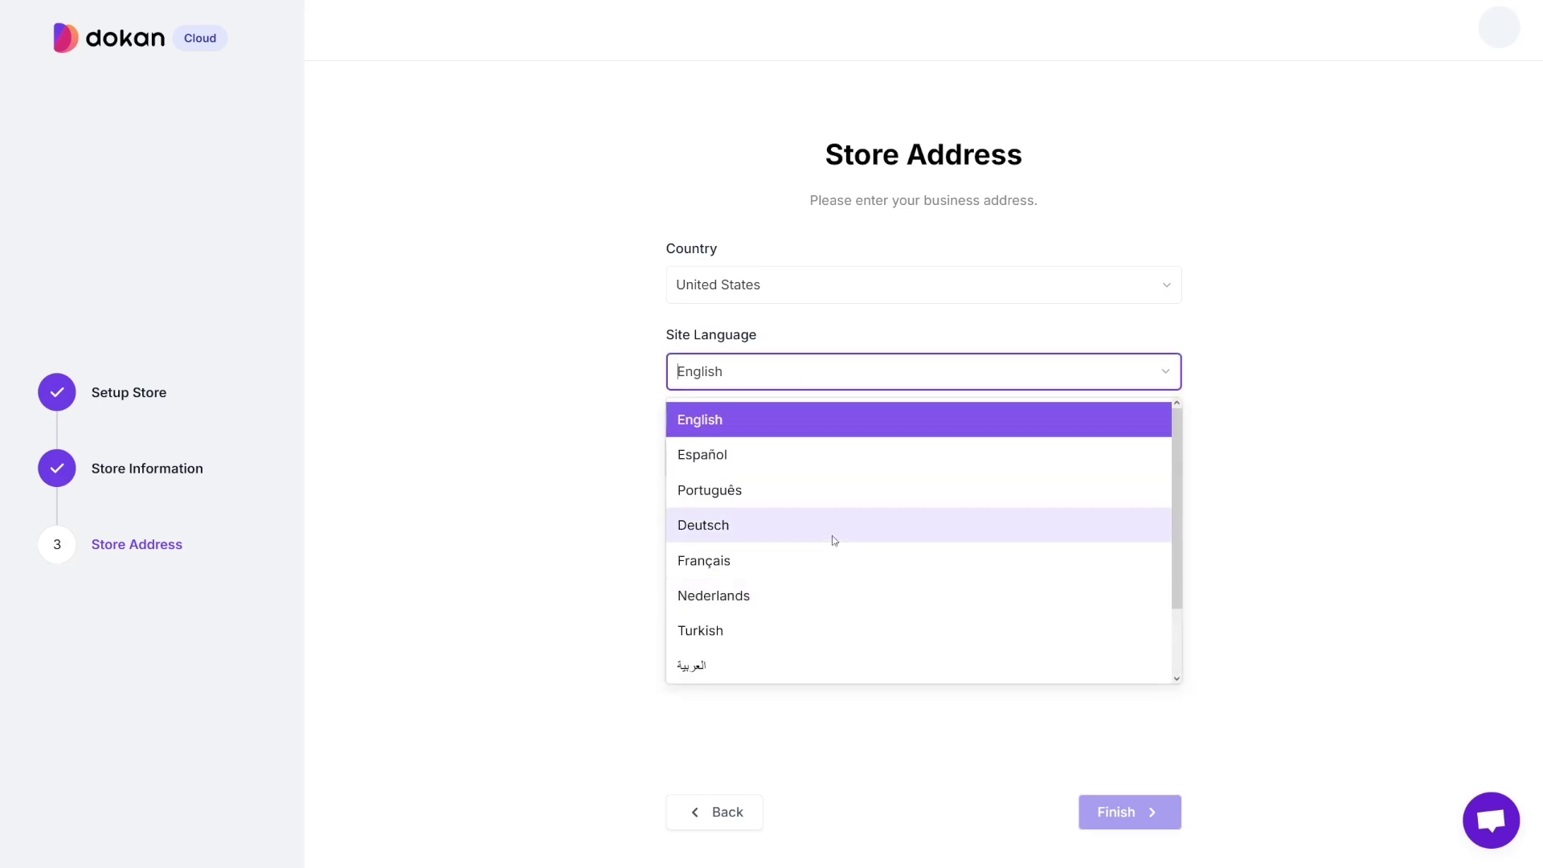
left_click(578, 420)
left_click(762, 452)
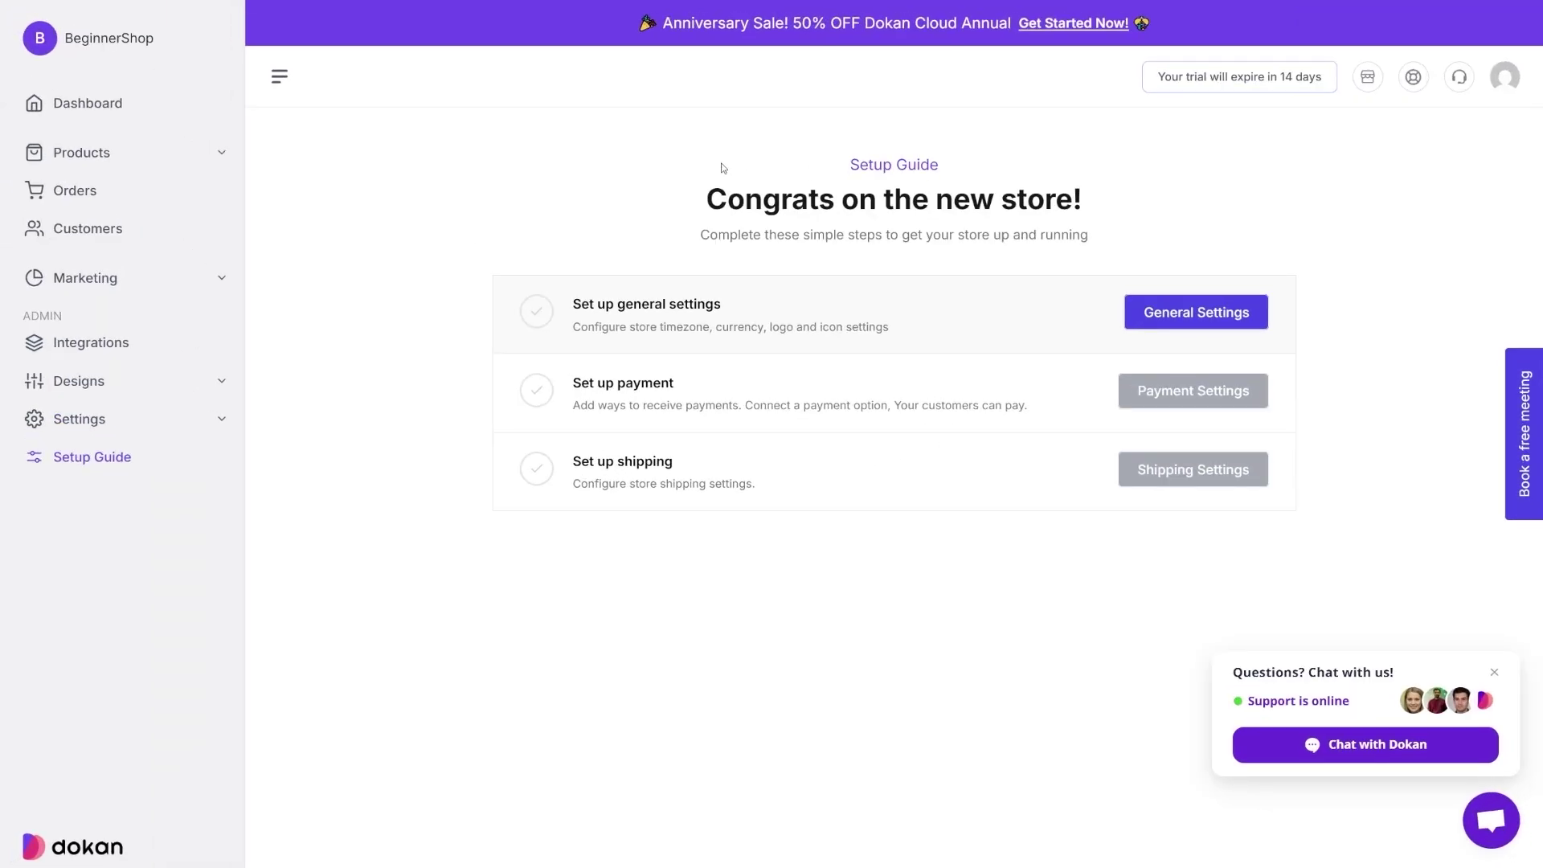
Step: From the Setup Guide, open General Settings under Settings in the sidebar
left_click_drag(707, 199, 1097, 205)
left_click(1097, 205)
left_click(229, 420)
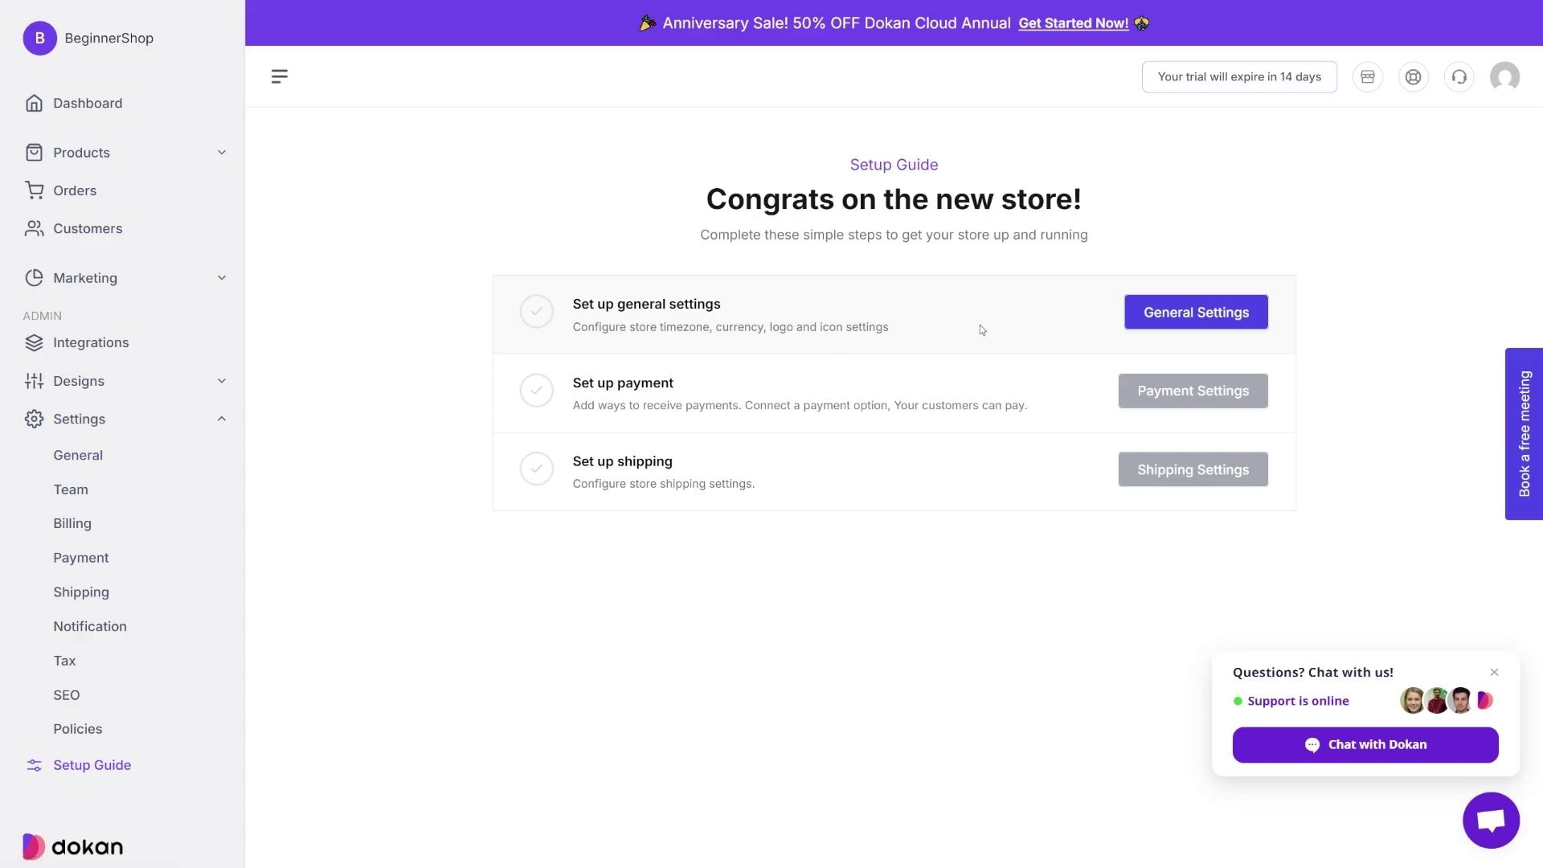
left_click(1185, 315)
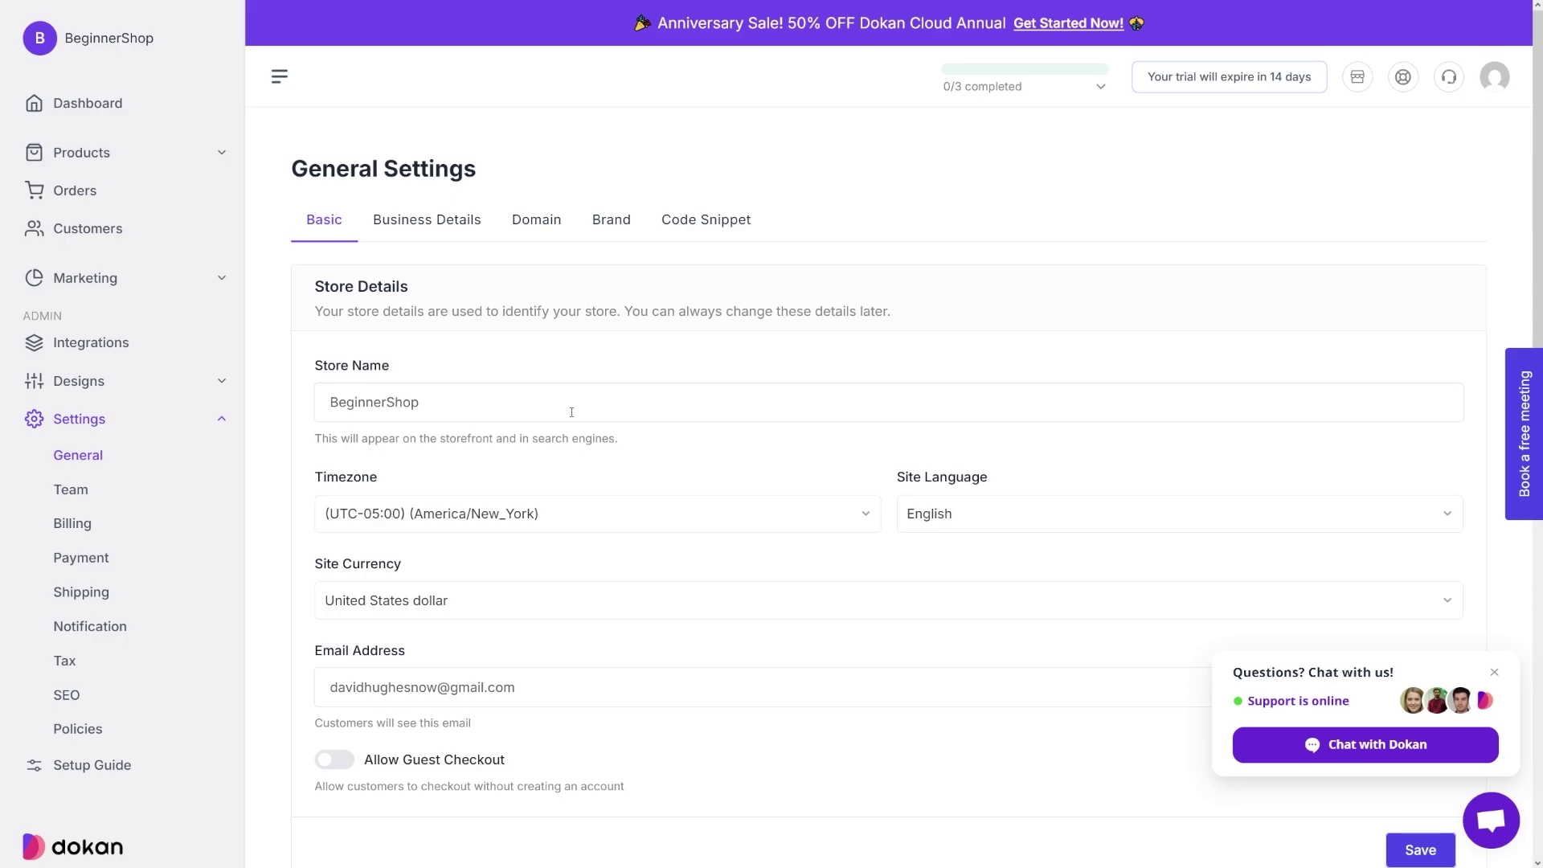
Step: Keep the store name BeginnerShop and United States dollar as site currency
left_click(426, 401)
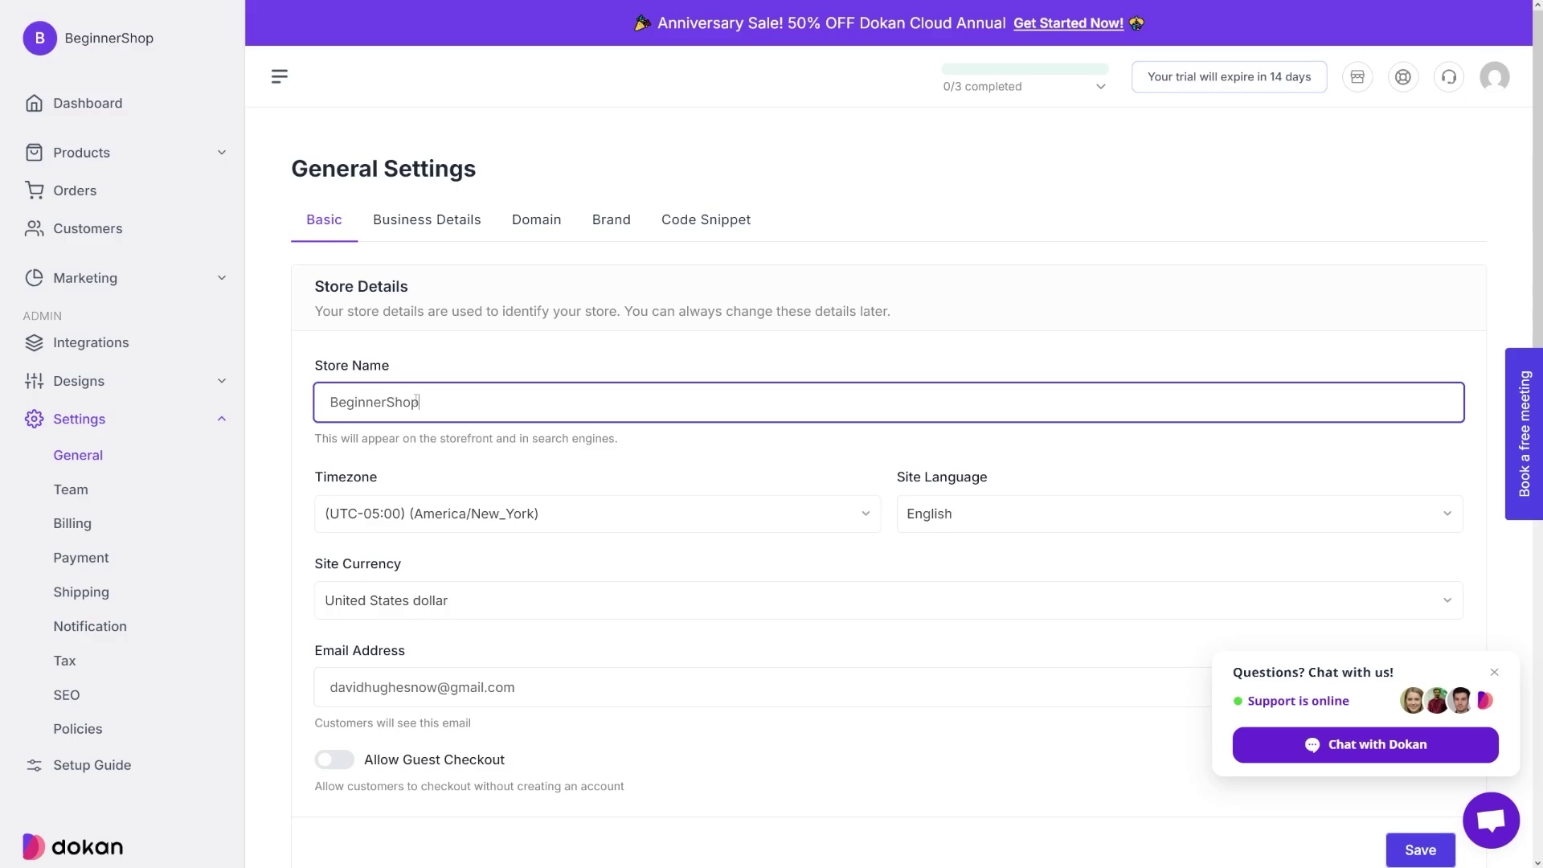
left_click(460, 443)
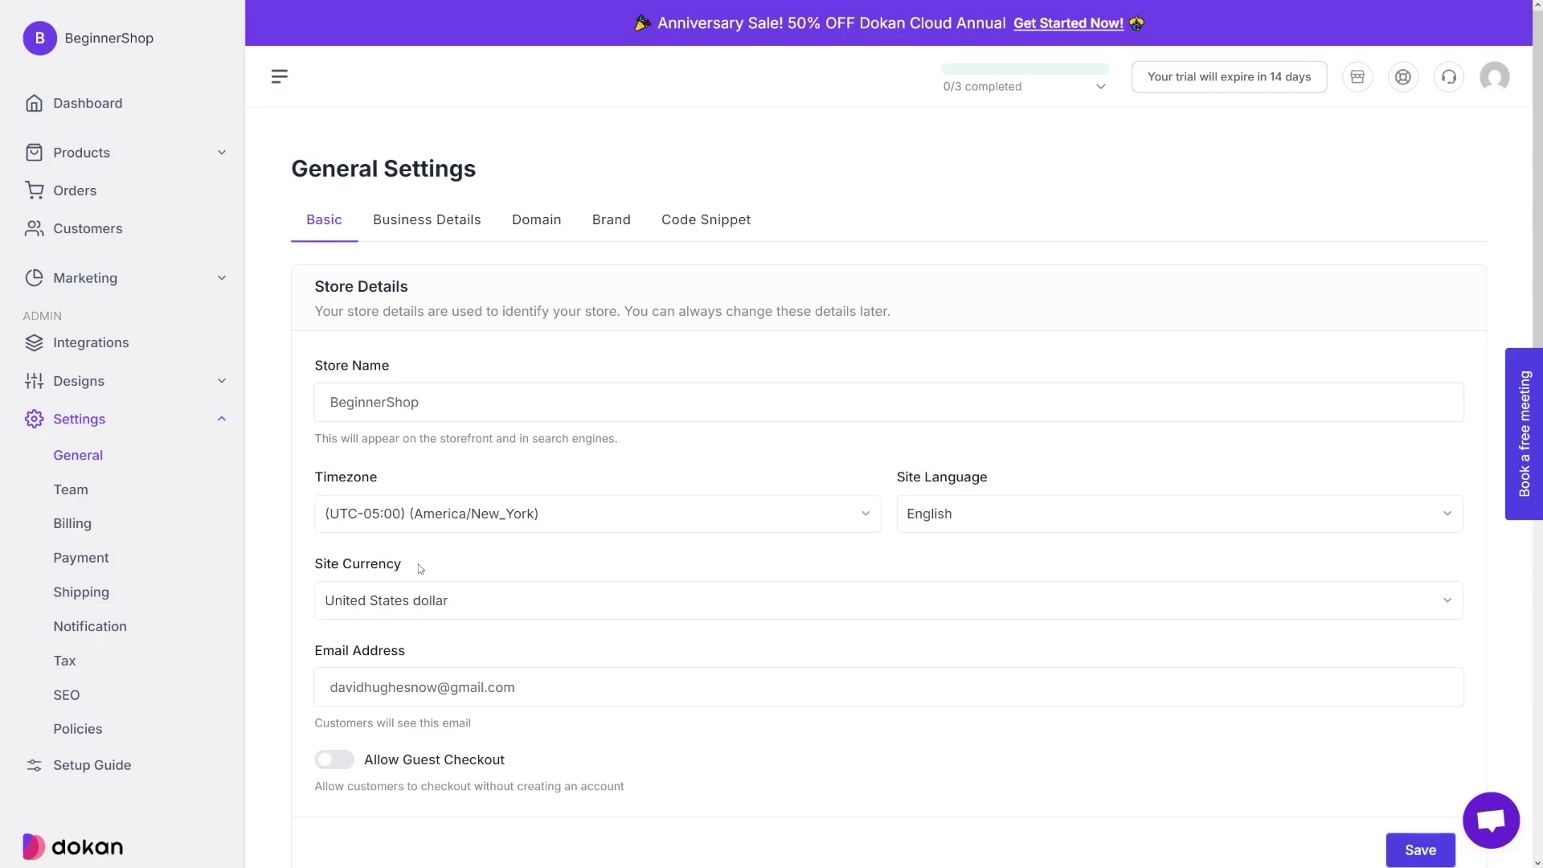
left_click(985, 611)
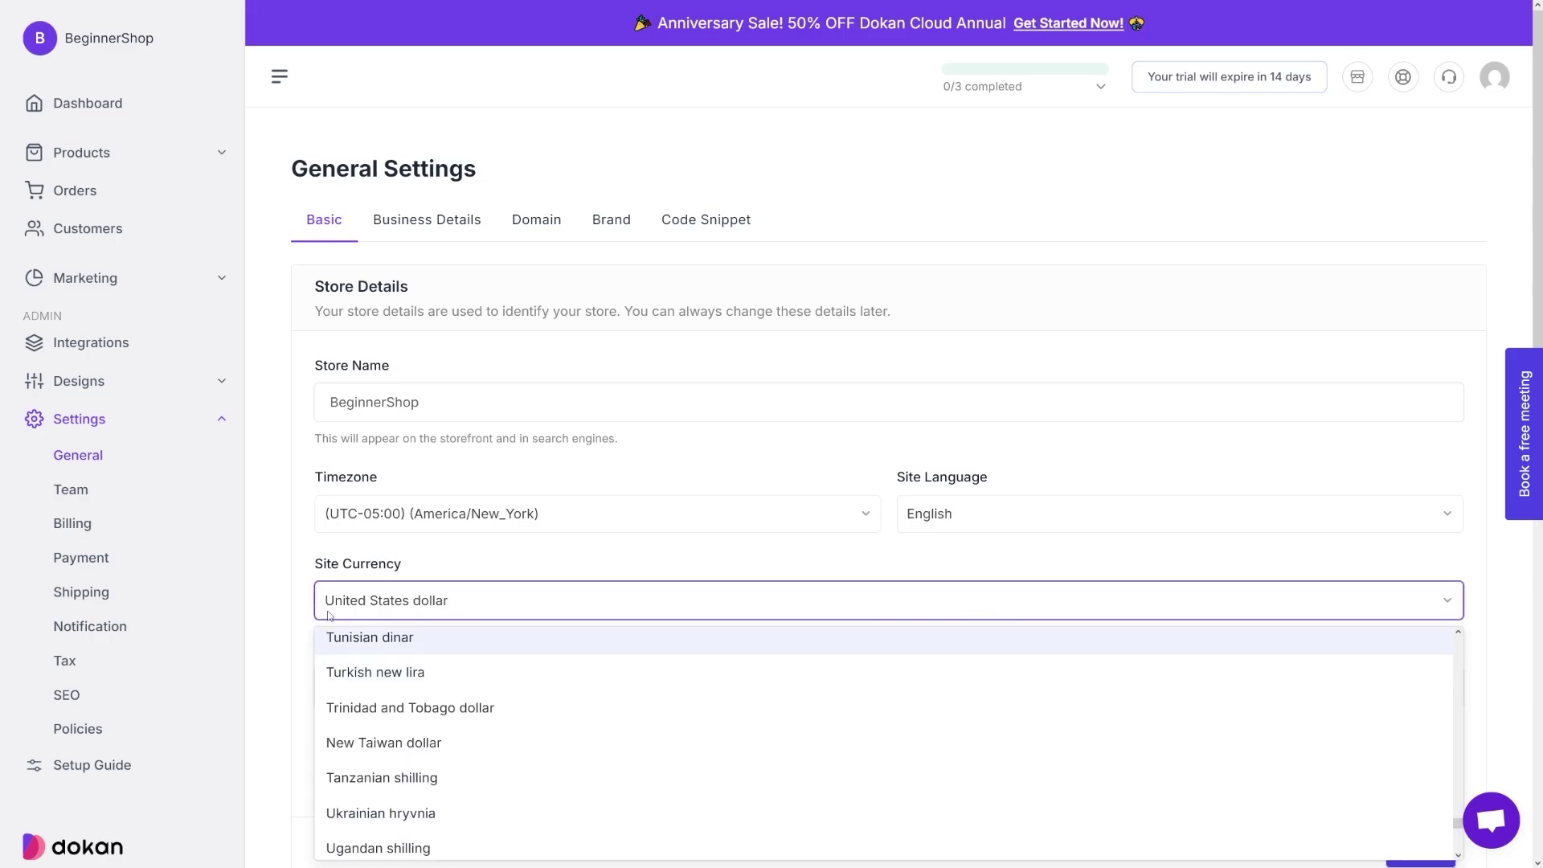
scroll(477, 713, "down", 5)
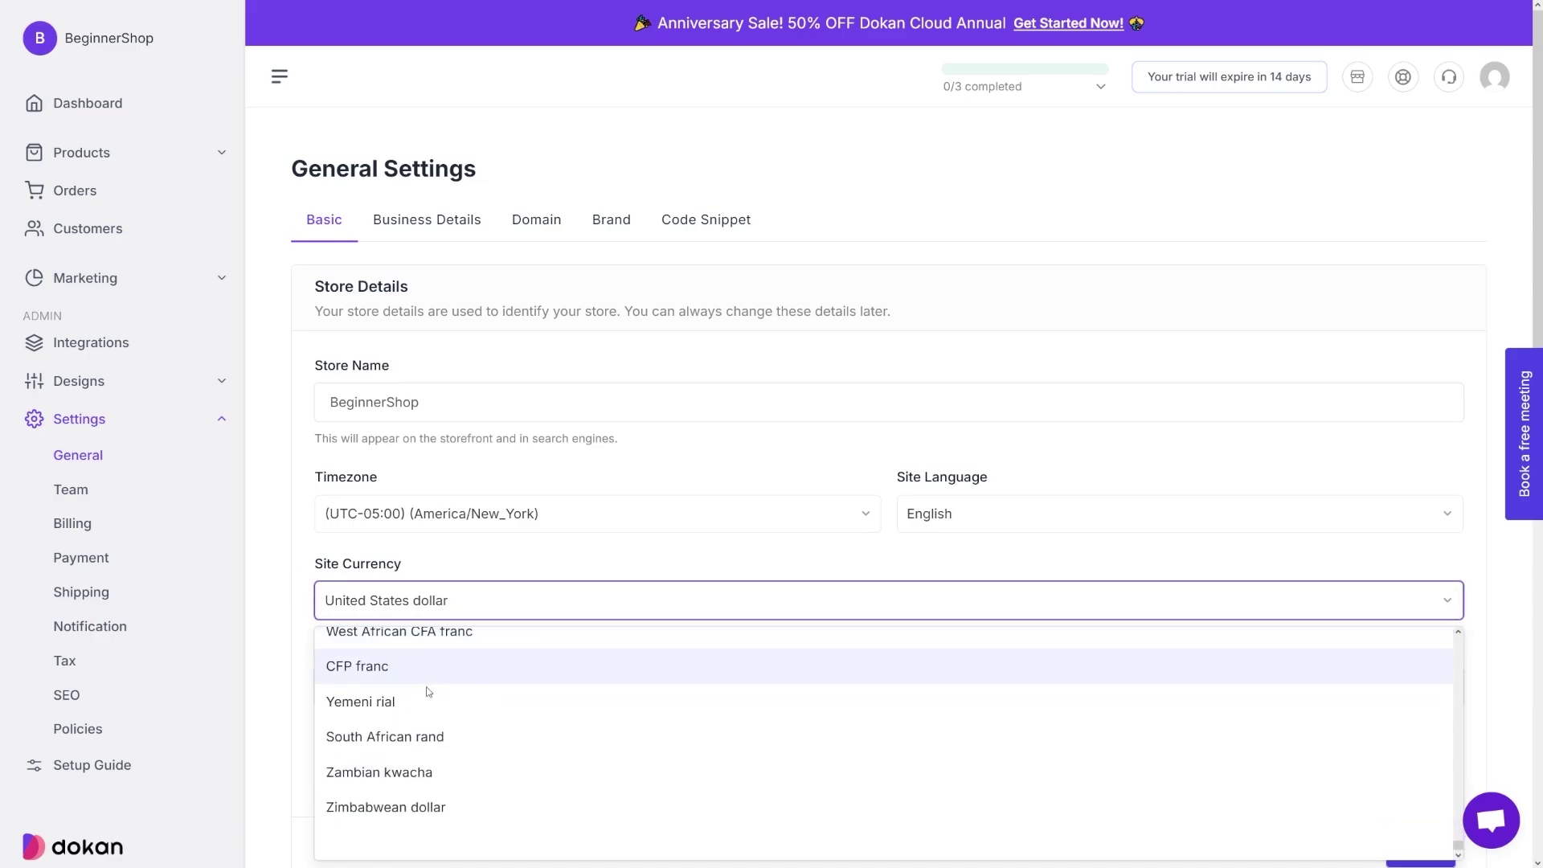
scroll(426, 689, "up", 5)
left_click(285, 604)
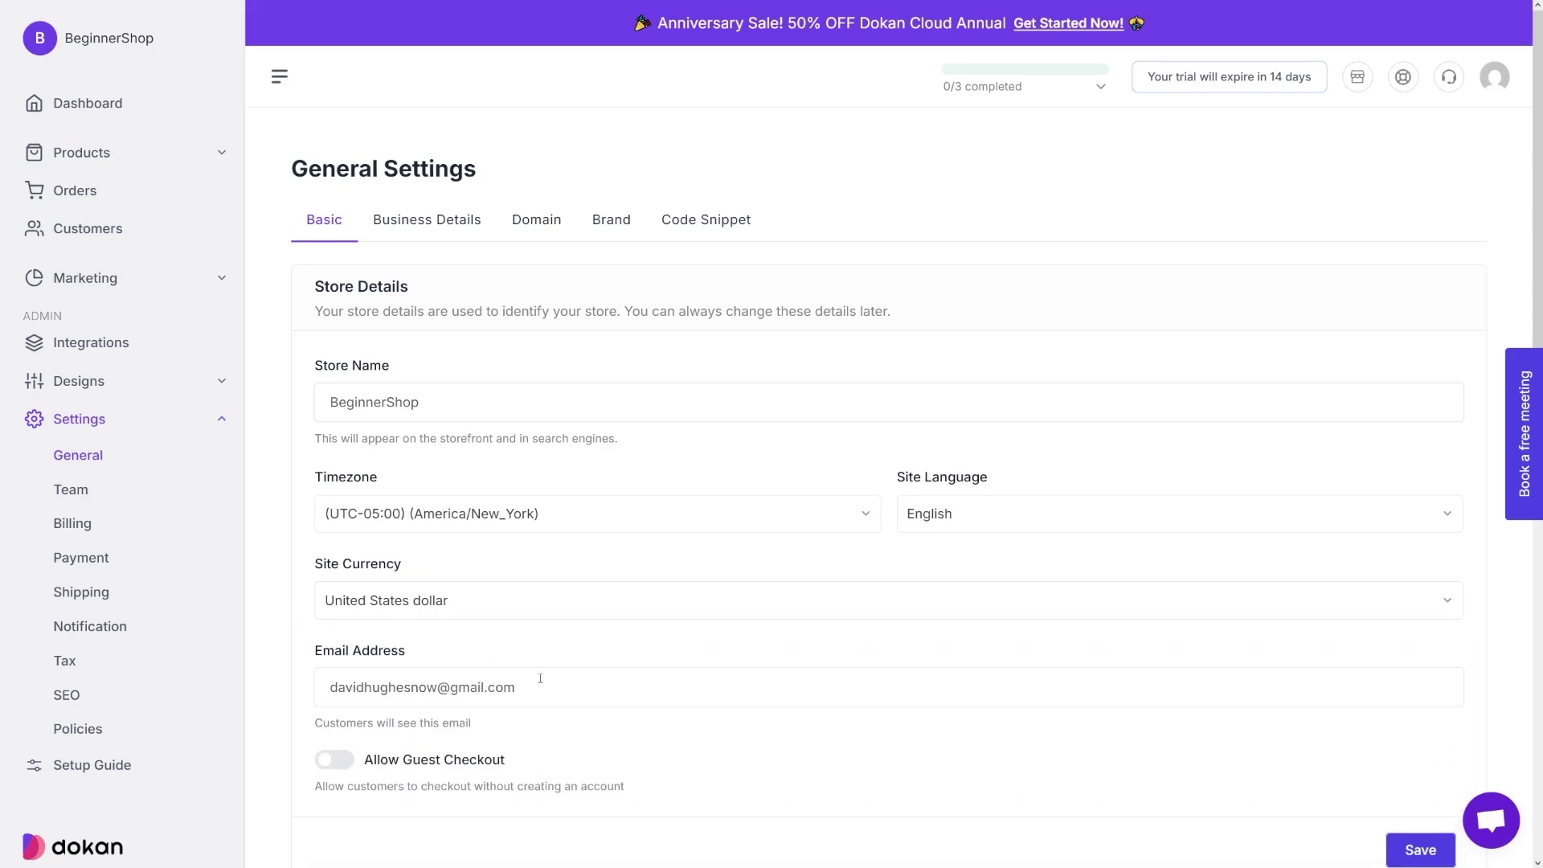
Step: Keep the Imperial unit system and save the Units settings
scroll(531, 683, "down", 3)
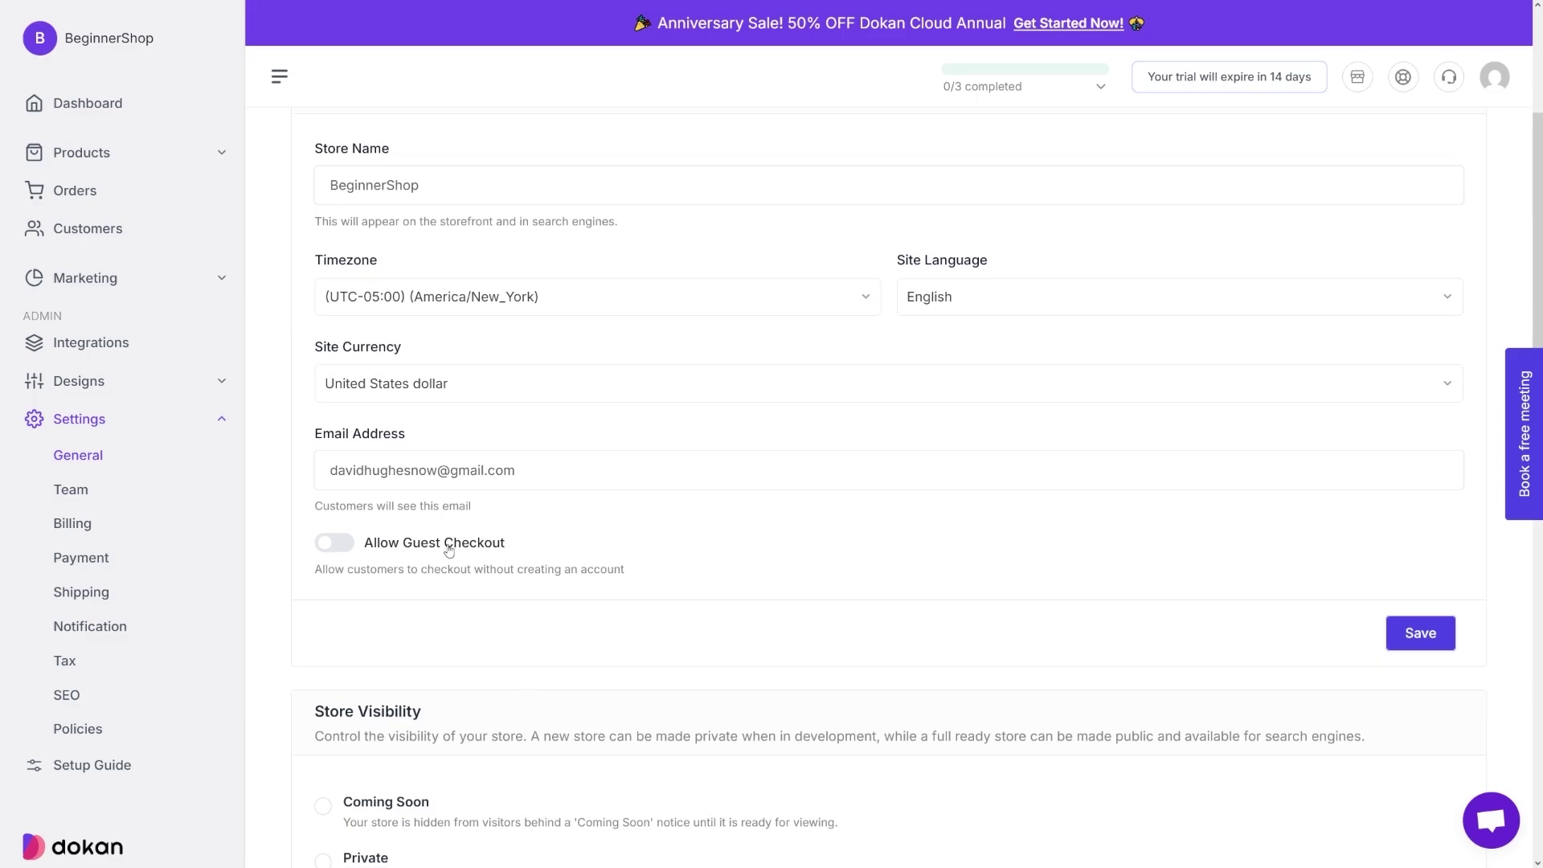
scroll(449, 550, "down", 7)
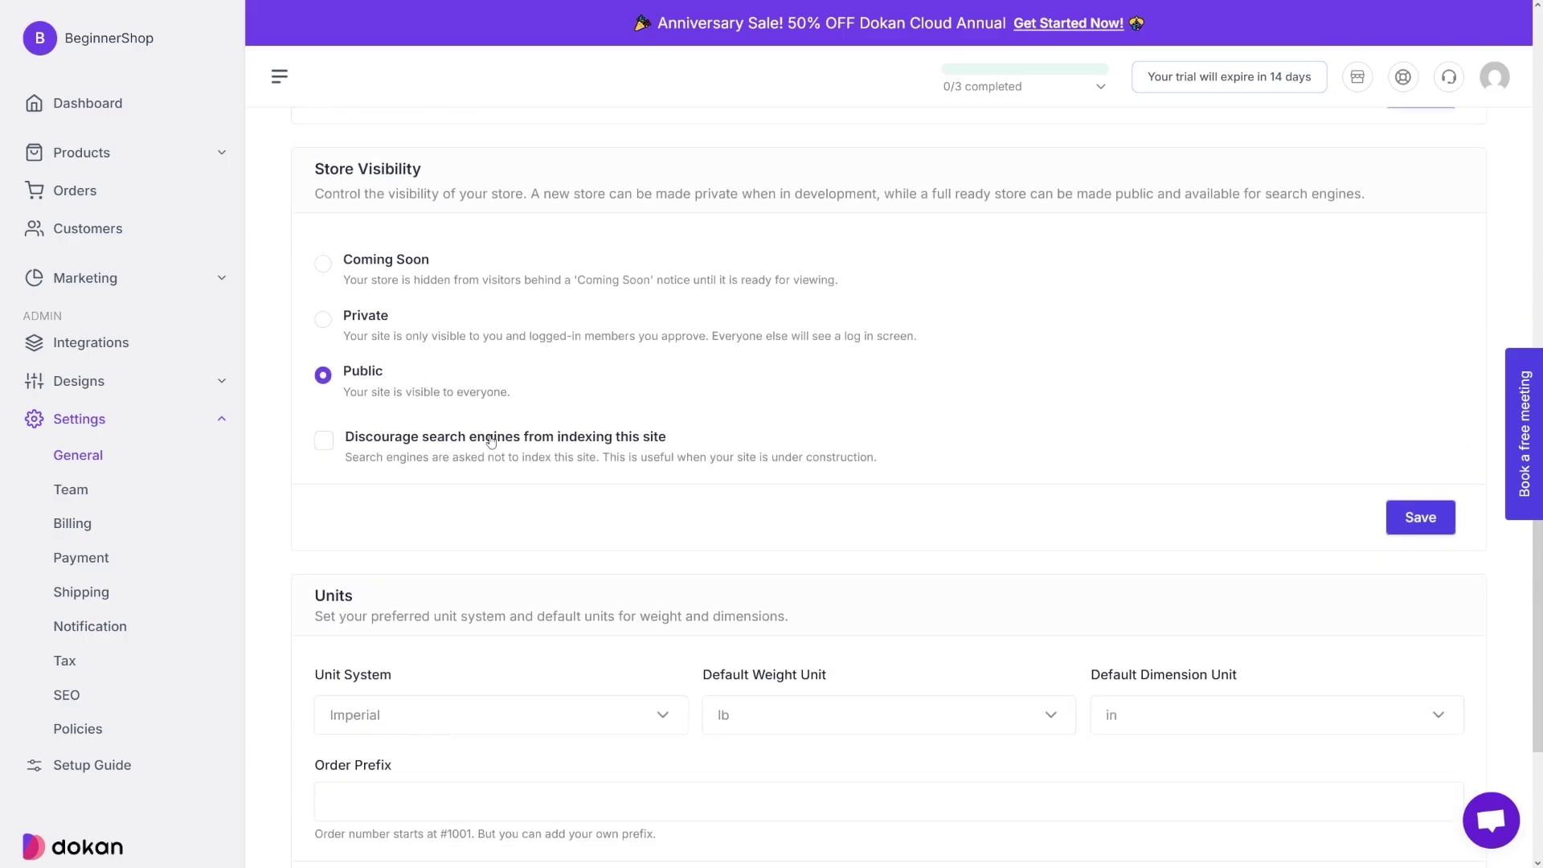
scroll(492, 447, "down", 3)
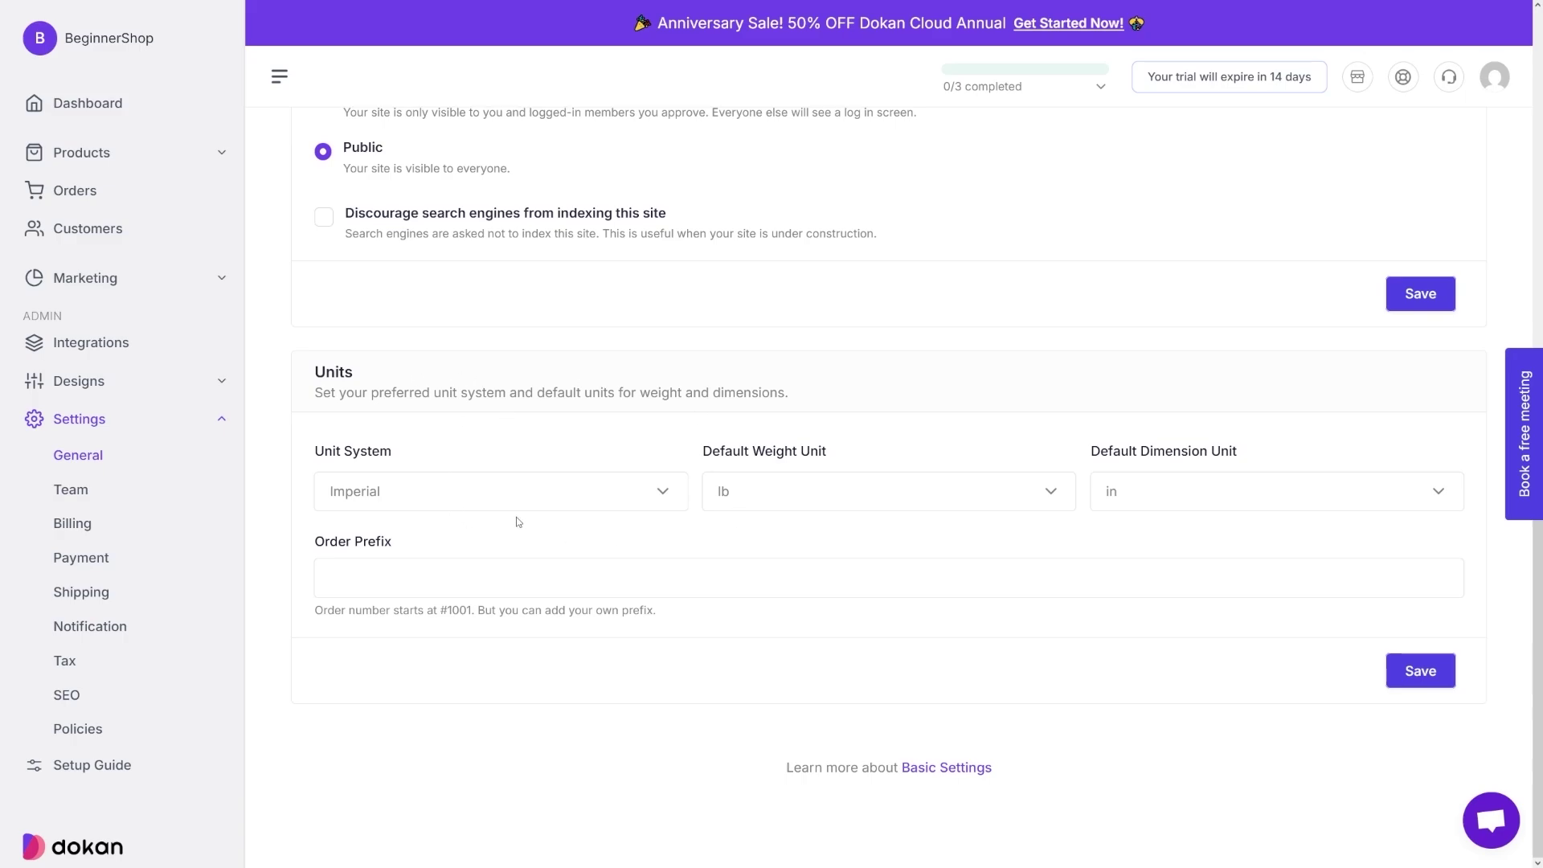
left_click(664, 492)
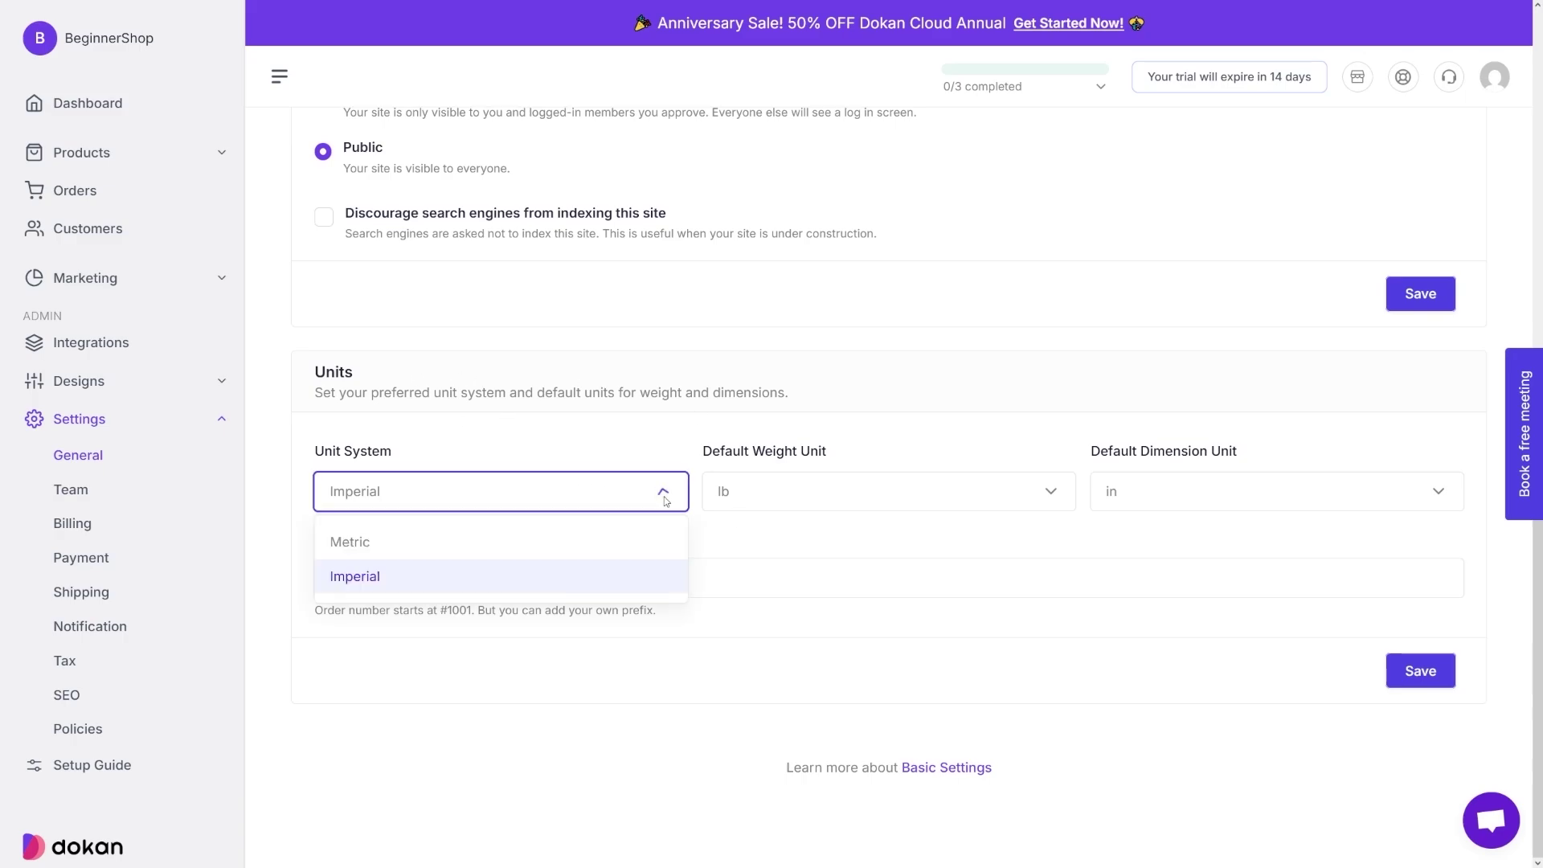
left_click(583, 455)
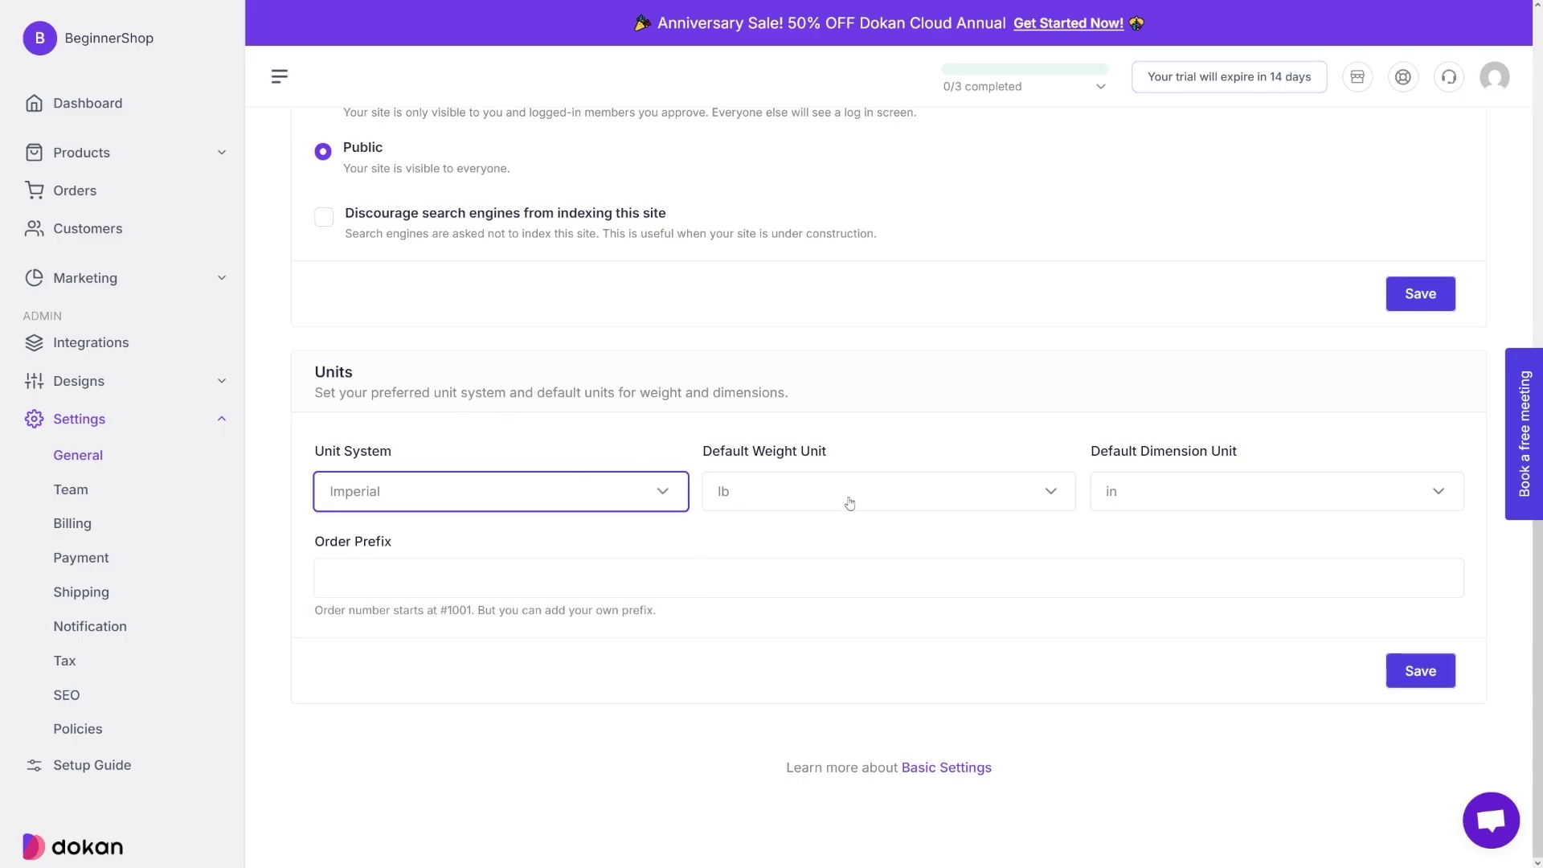
left_click(908, 454)
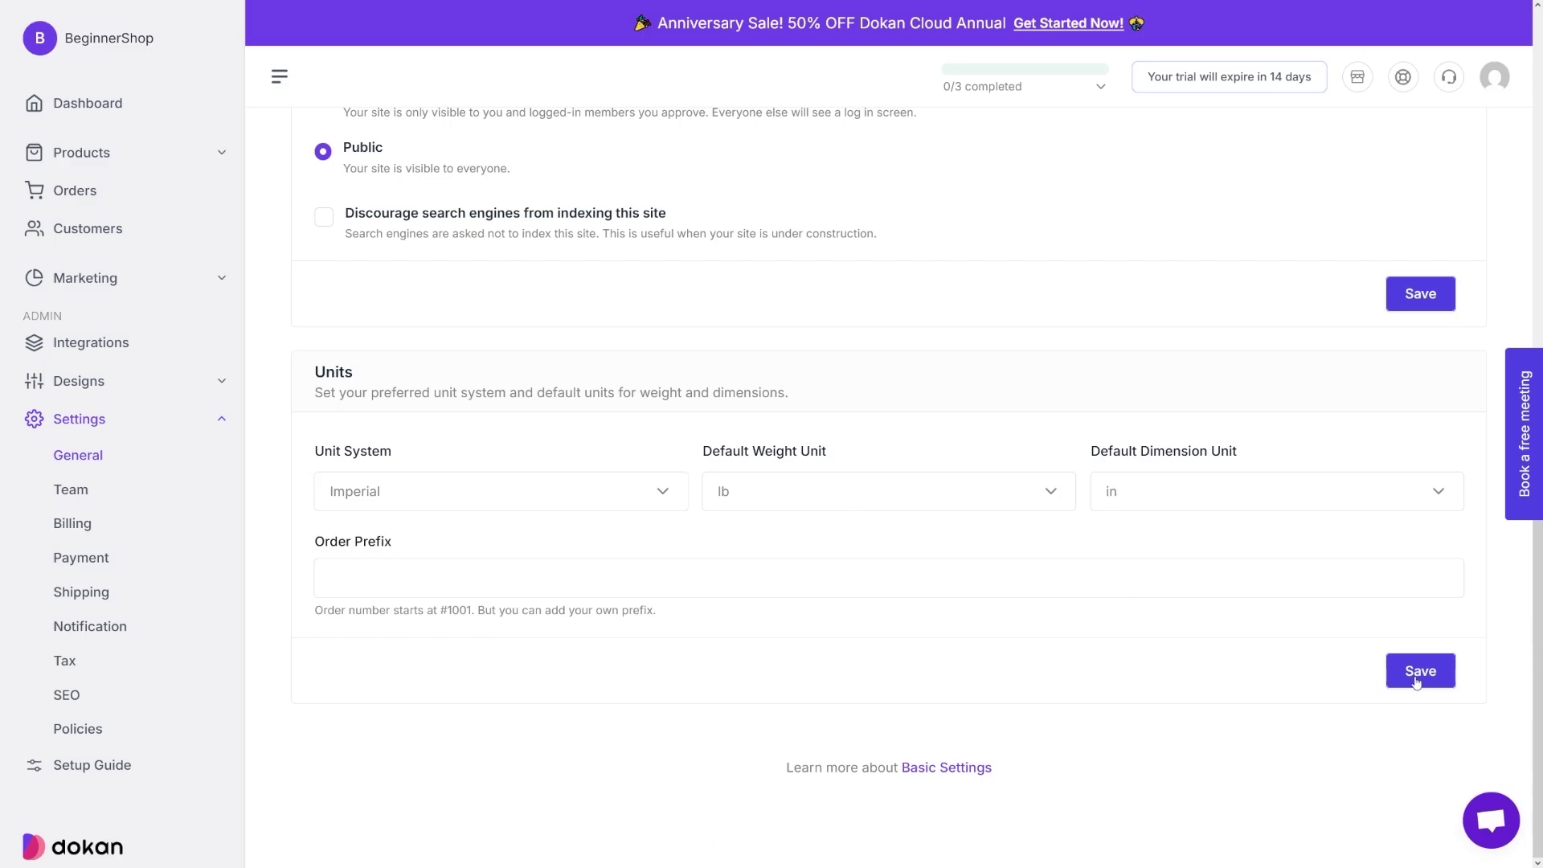
left_click(1416, 679)
scroll(1415, 676, "up", 3)
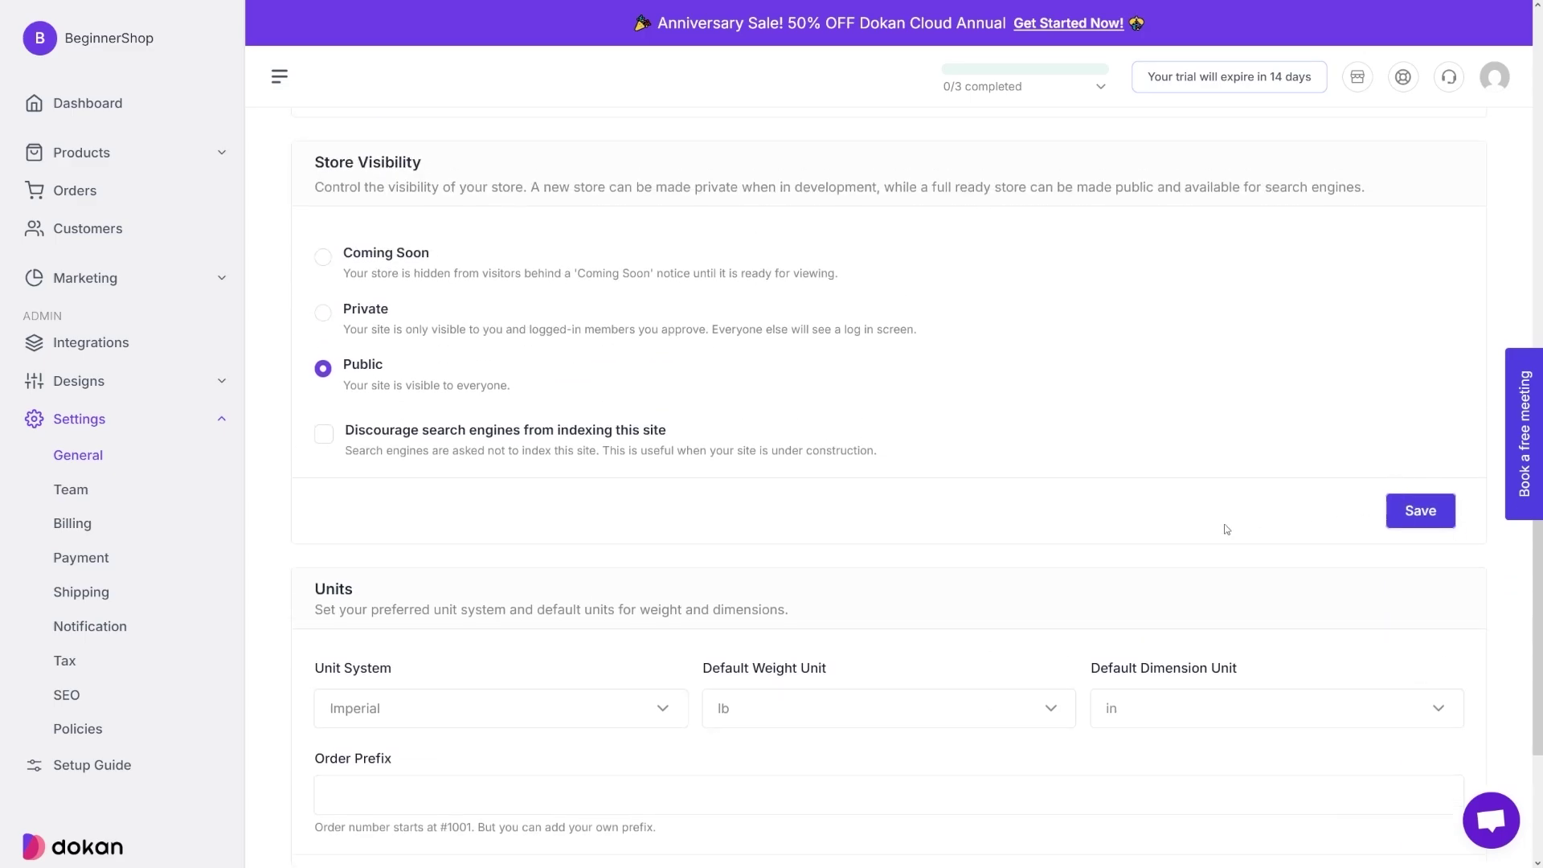
scroll(716, 444, "up", 10)
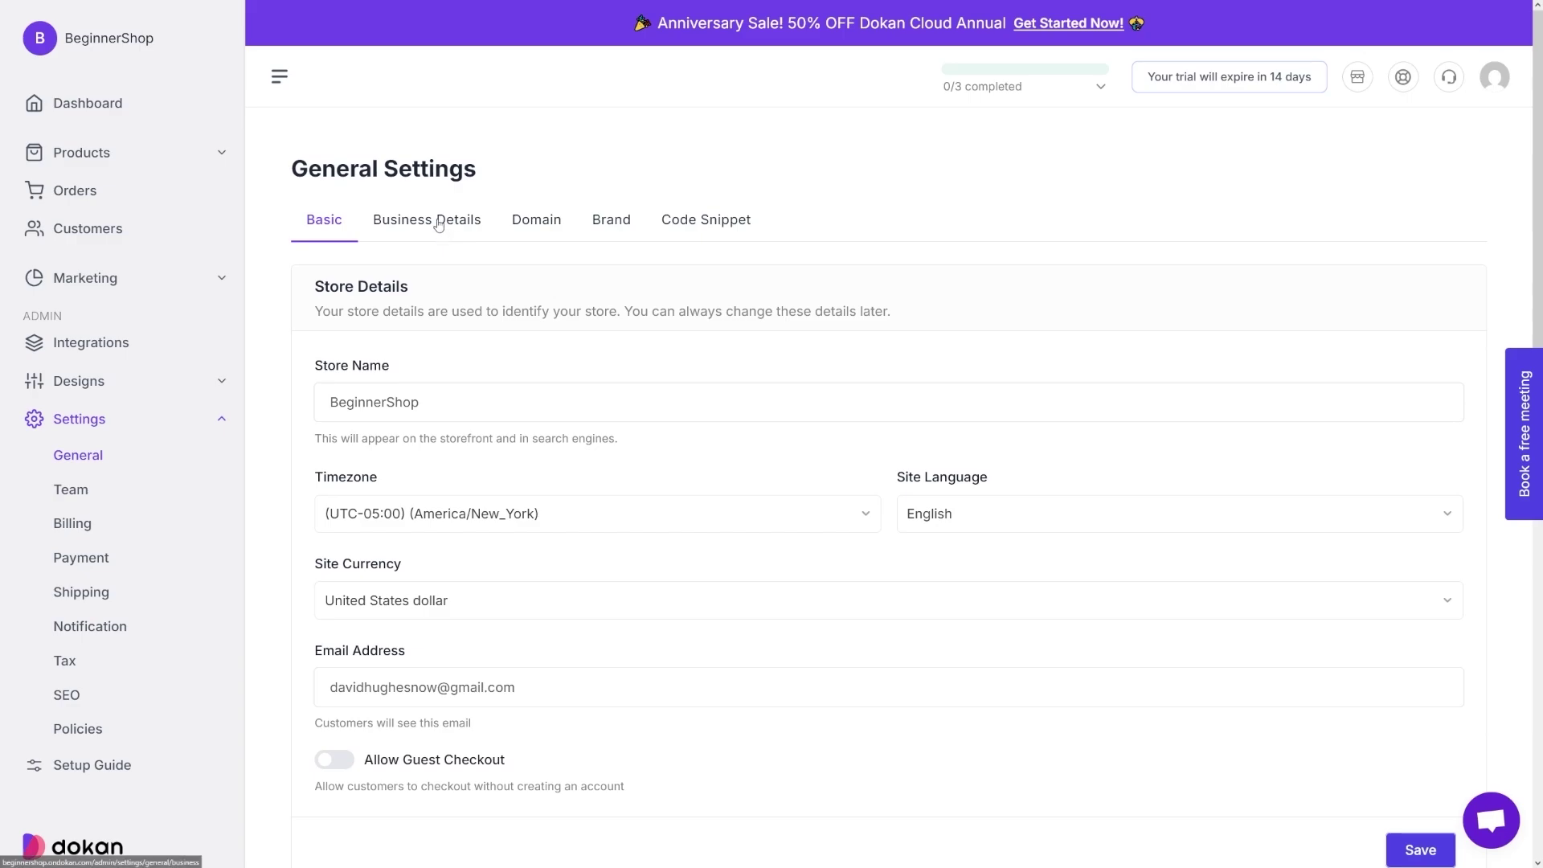
Step: Review the Business Details and the custom Domain settings with the free subdomain
left_click(438, 225)
scroll(541, 414, "down", 1)
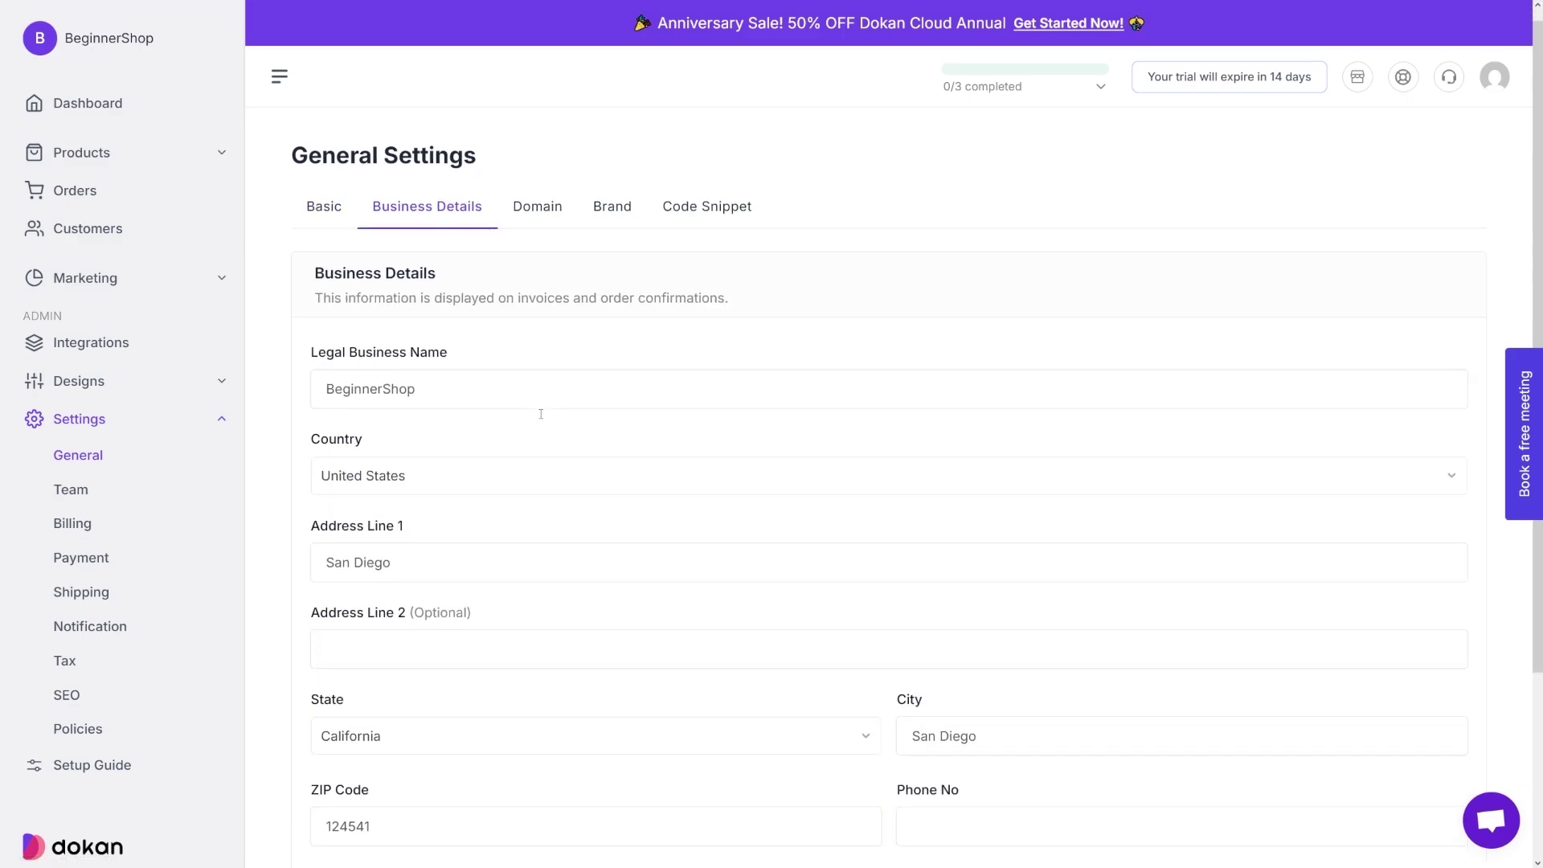
scroll(541, 414, "down", 2)
scroll(548, 413, "up", 3)
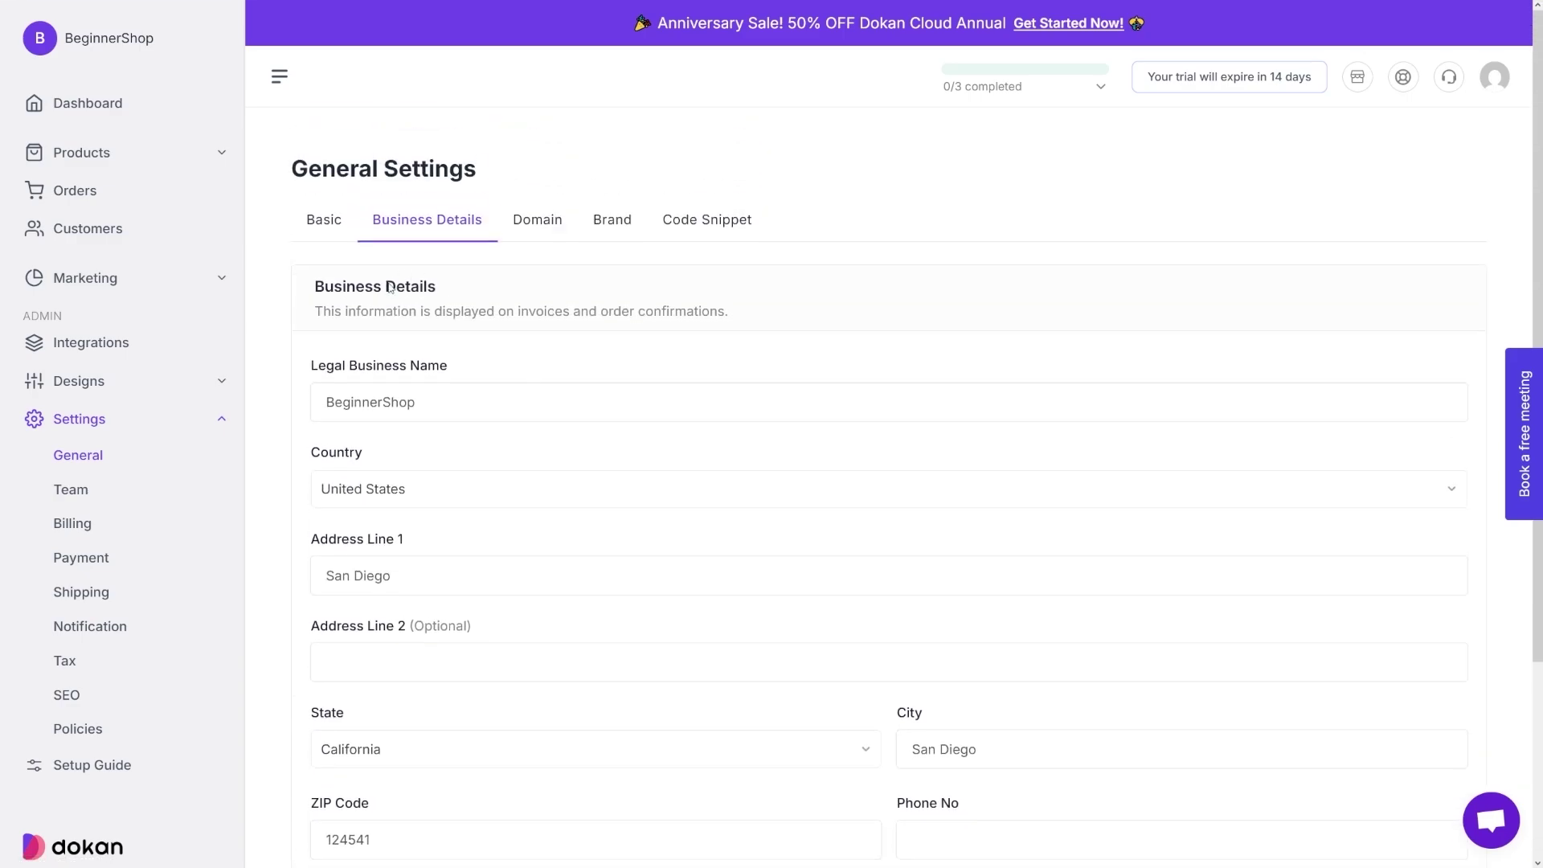
left_click(548, 224)
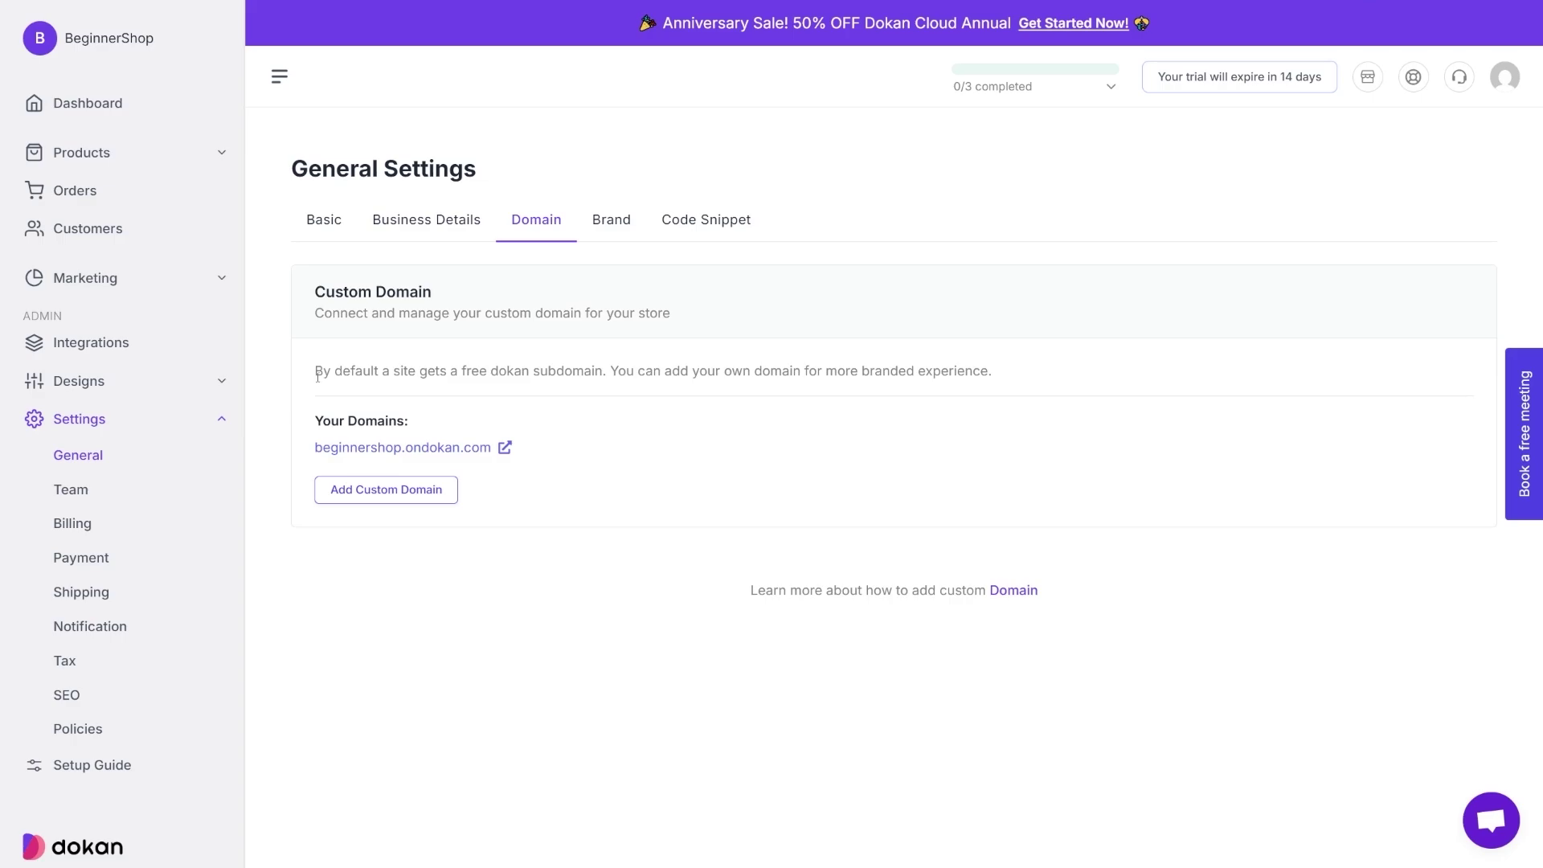
left_click_drag(317, 374, 633, 390)
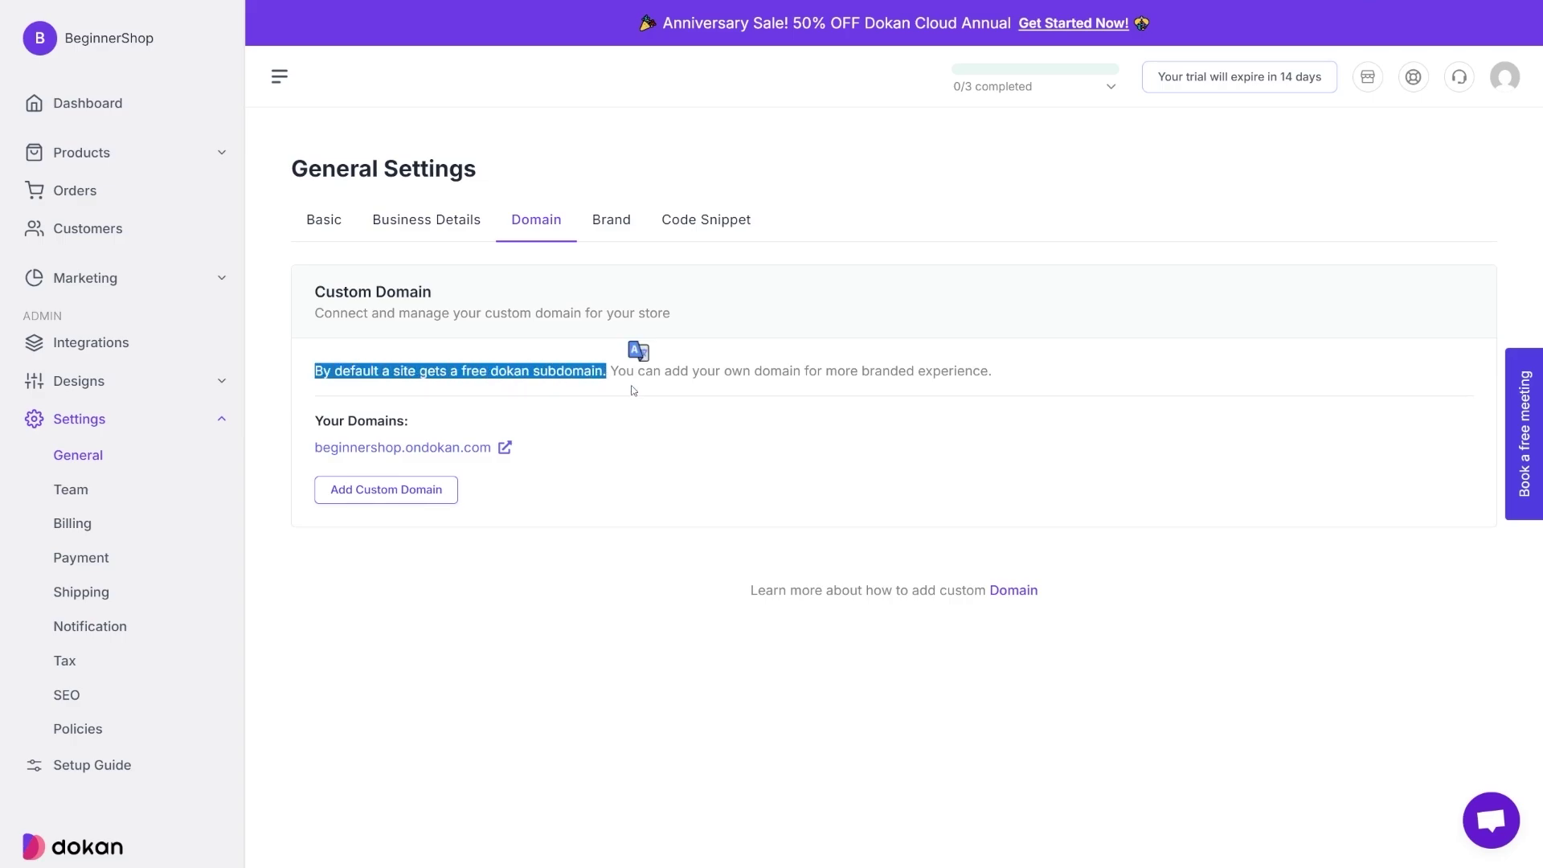
left_click(633, 391)
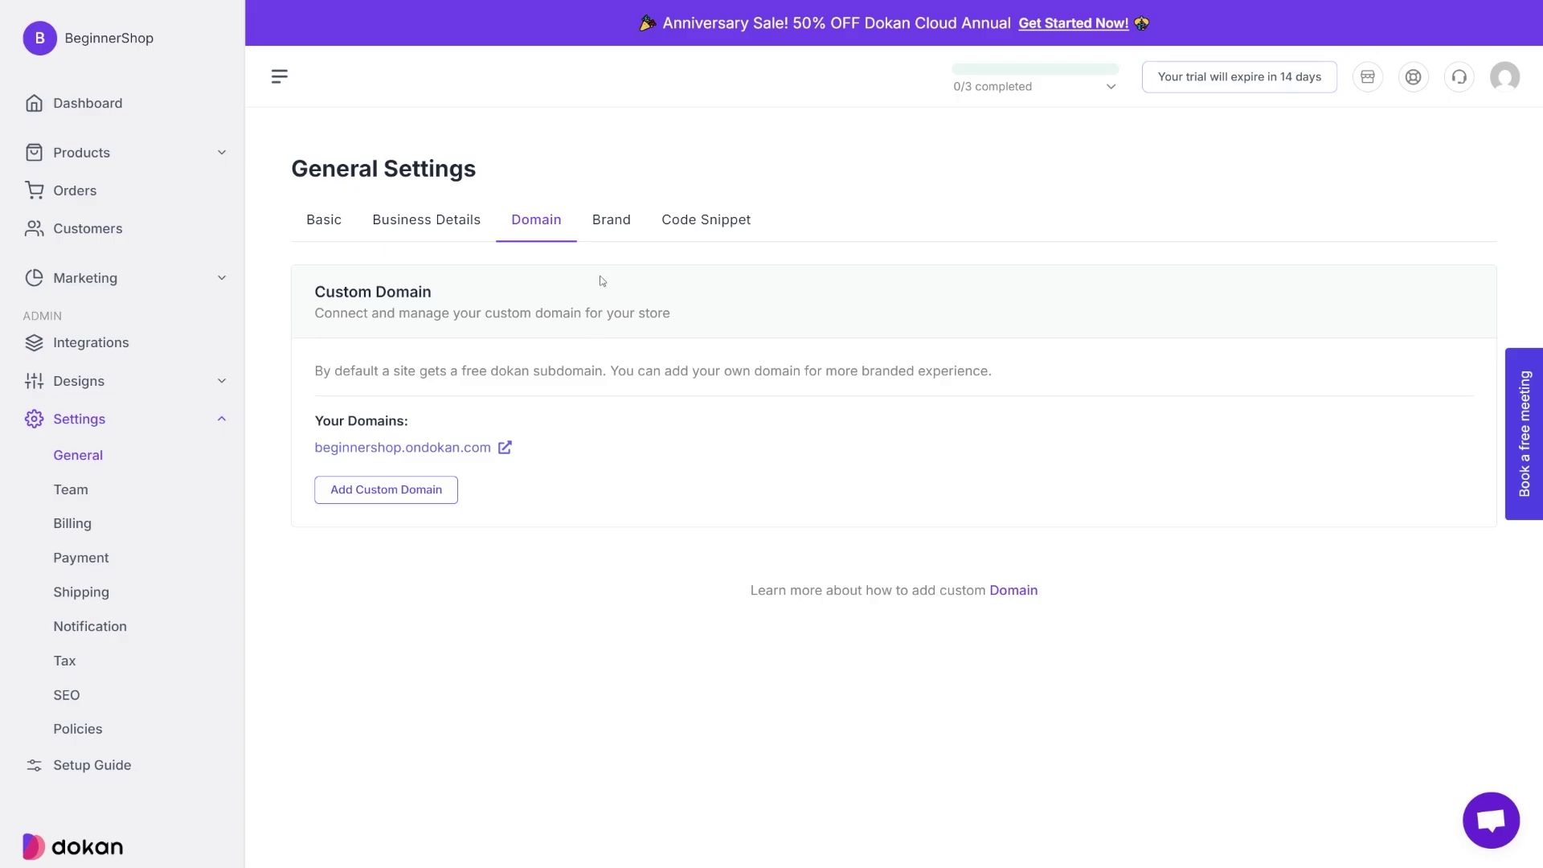
Step: Review the Brand settings, then the Code Snippet settings
left_click(614, 223)
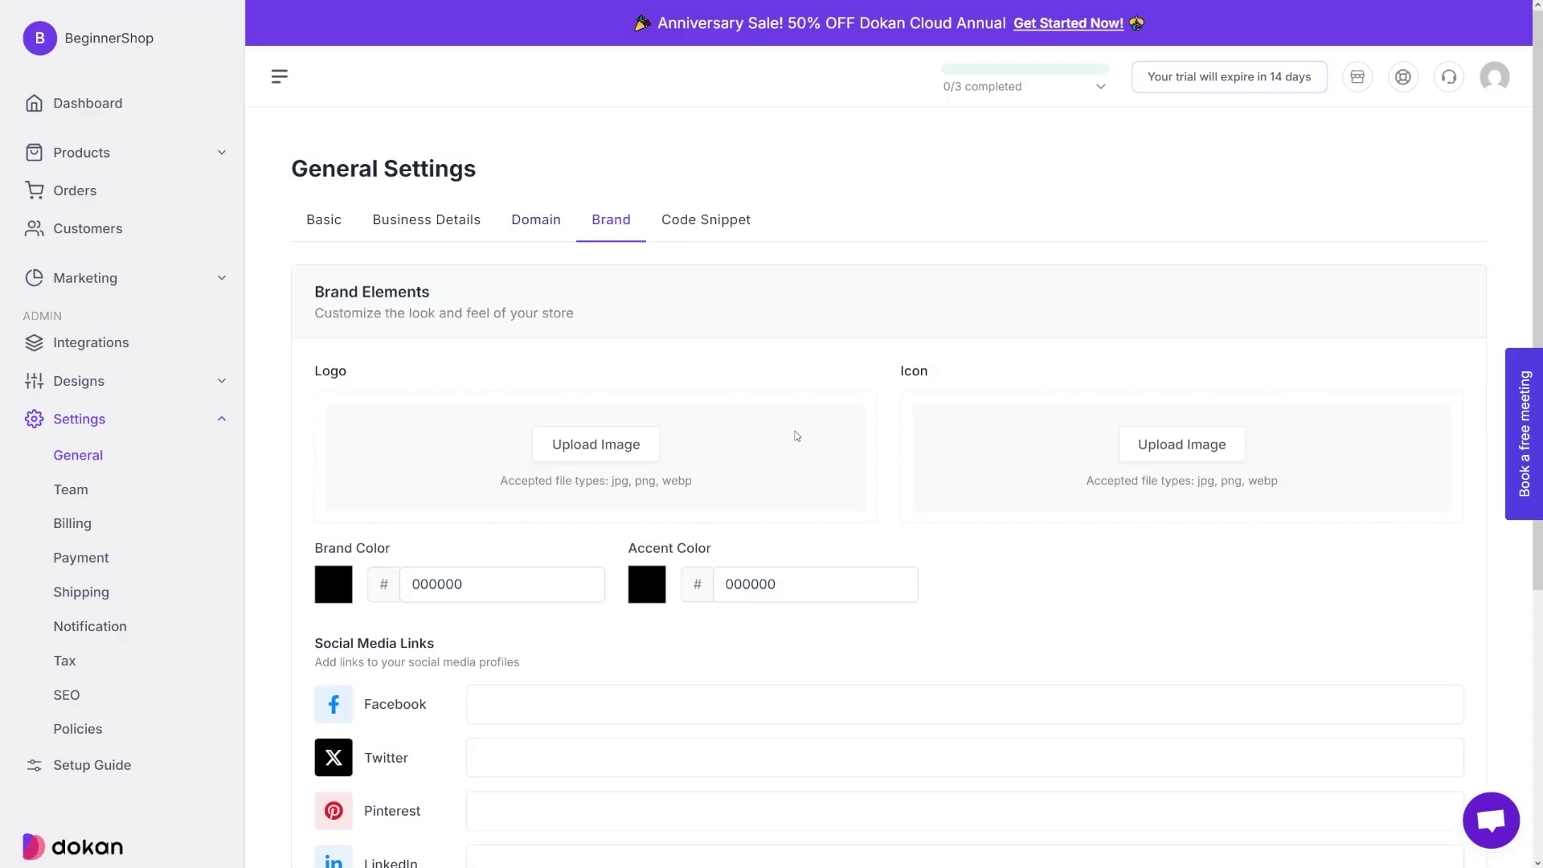
scroll(452, 385, "down", 3)
scroll(610, 474, "down", 2)
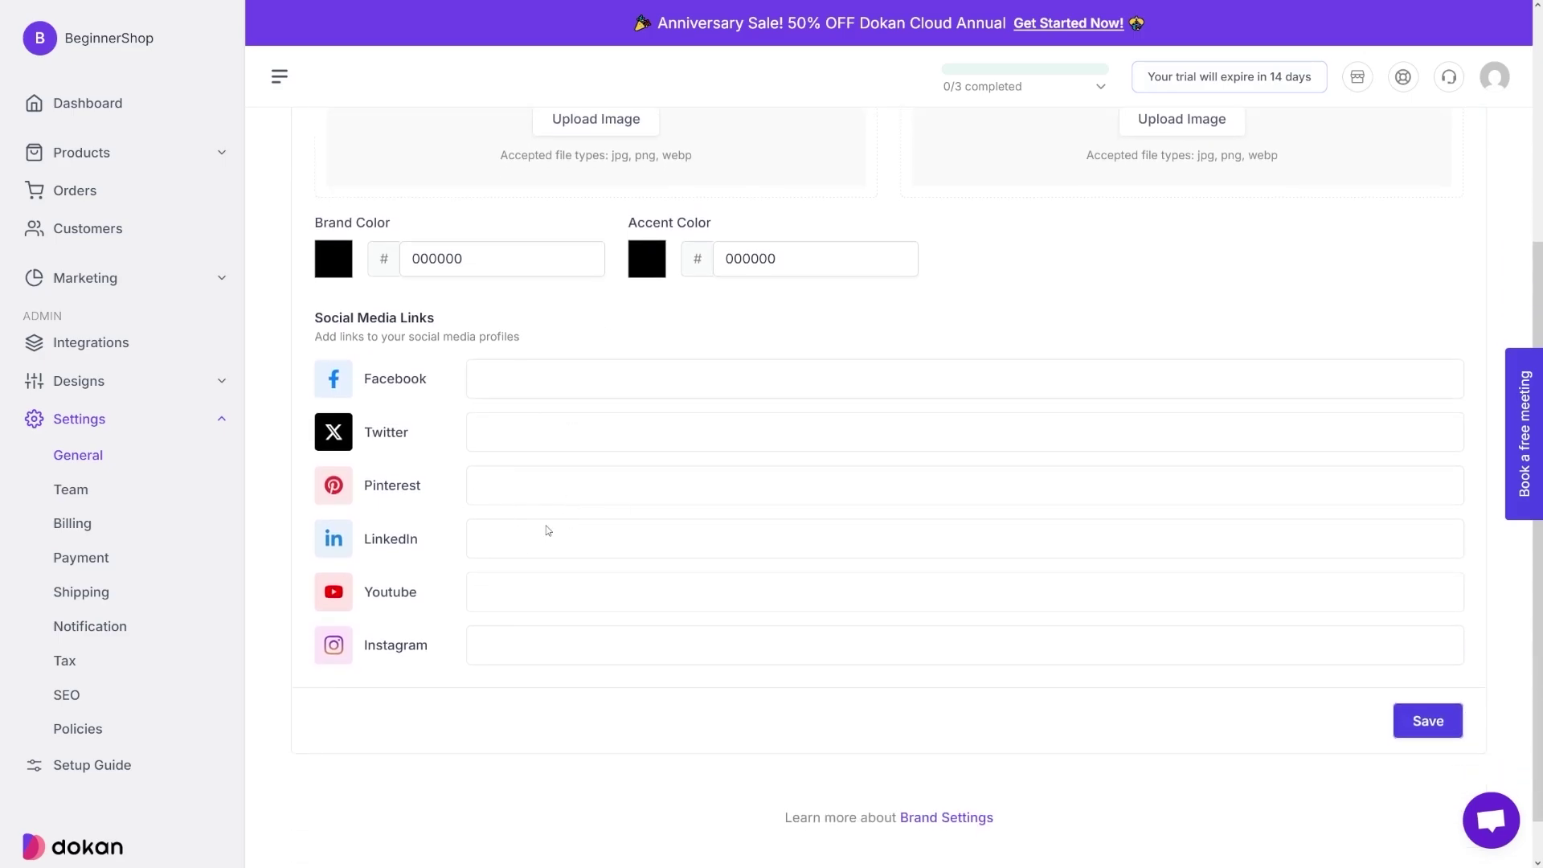
scroll(579, 530, "up", 4)
left_click(695, 229)
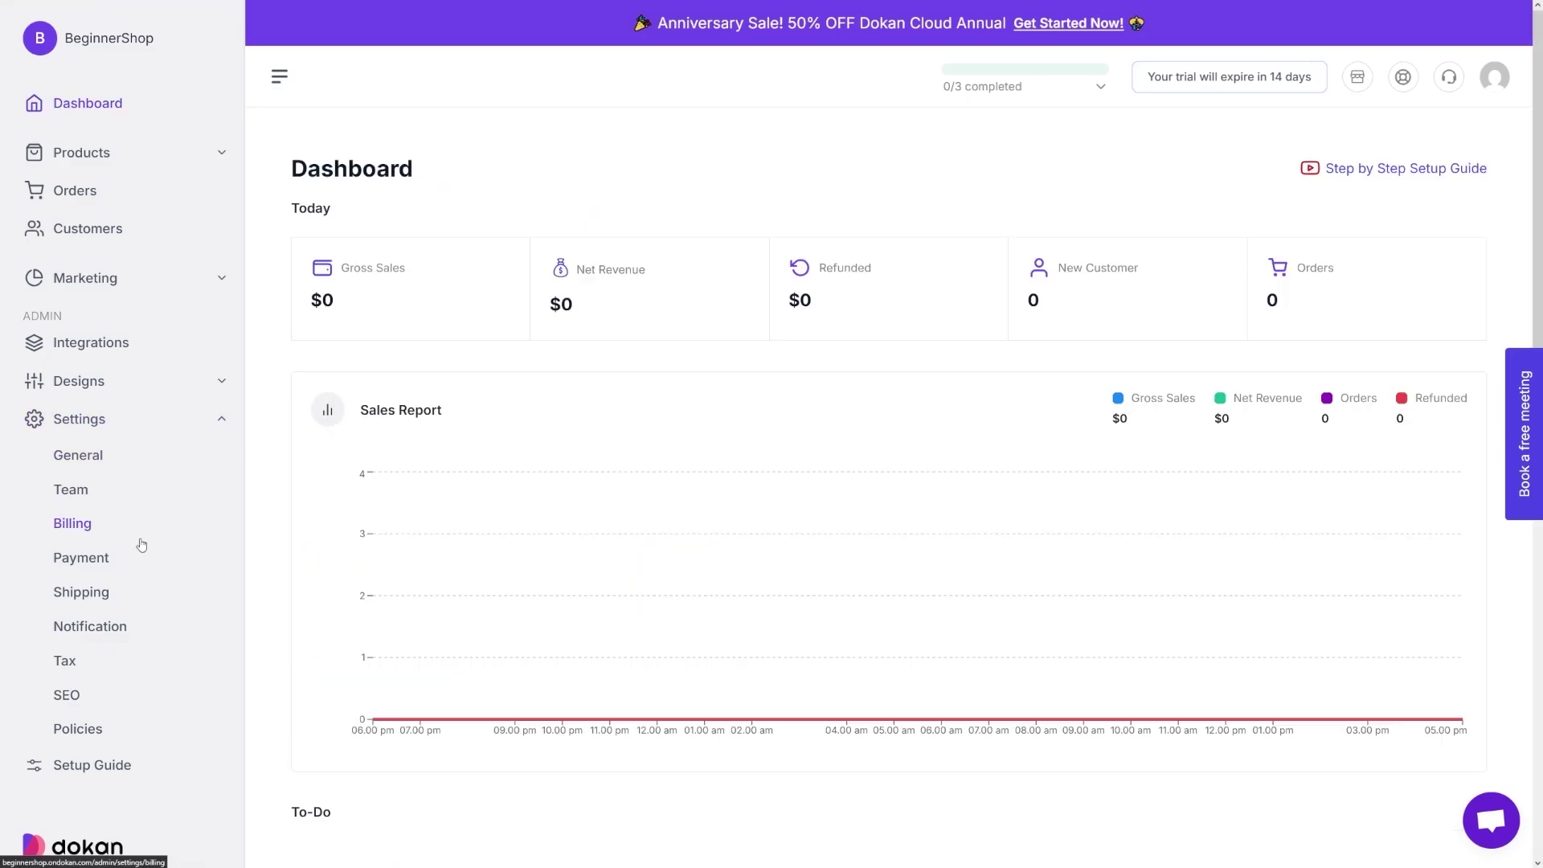
Step: Review the payment gateways offered for the United States, then follow the business location Change link
left_click(98, 566)
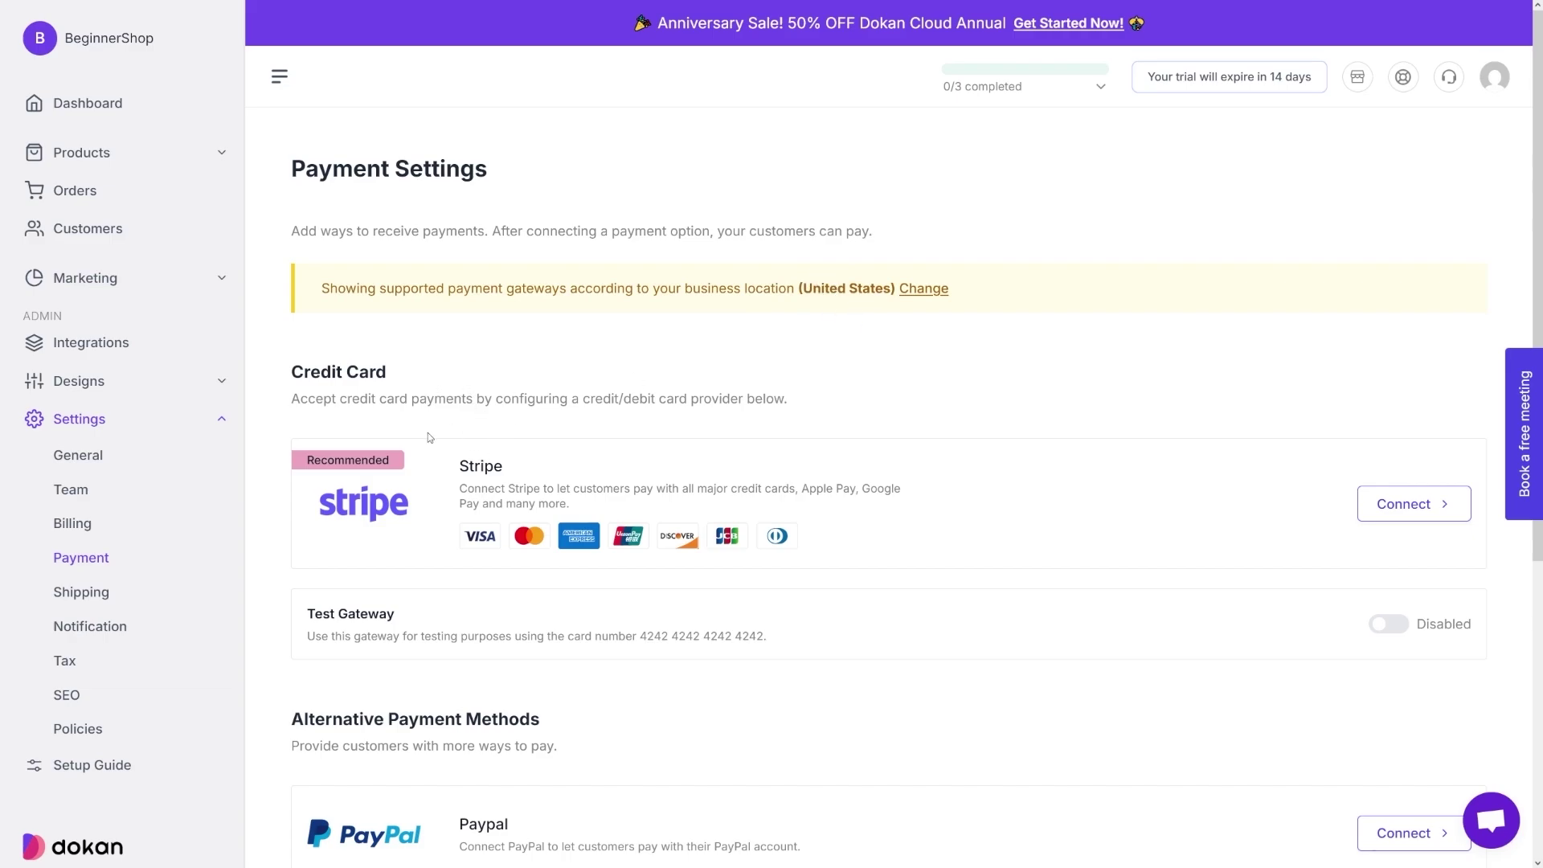
scroll(434, 422, "down", 2)
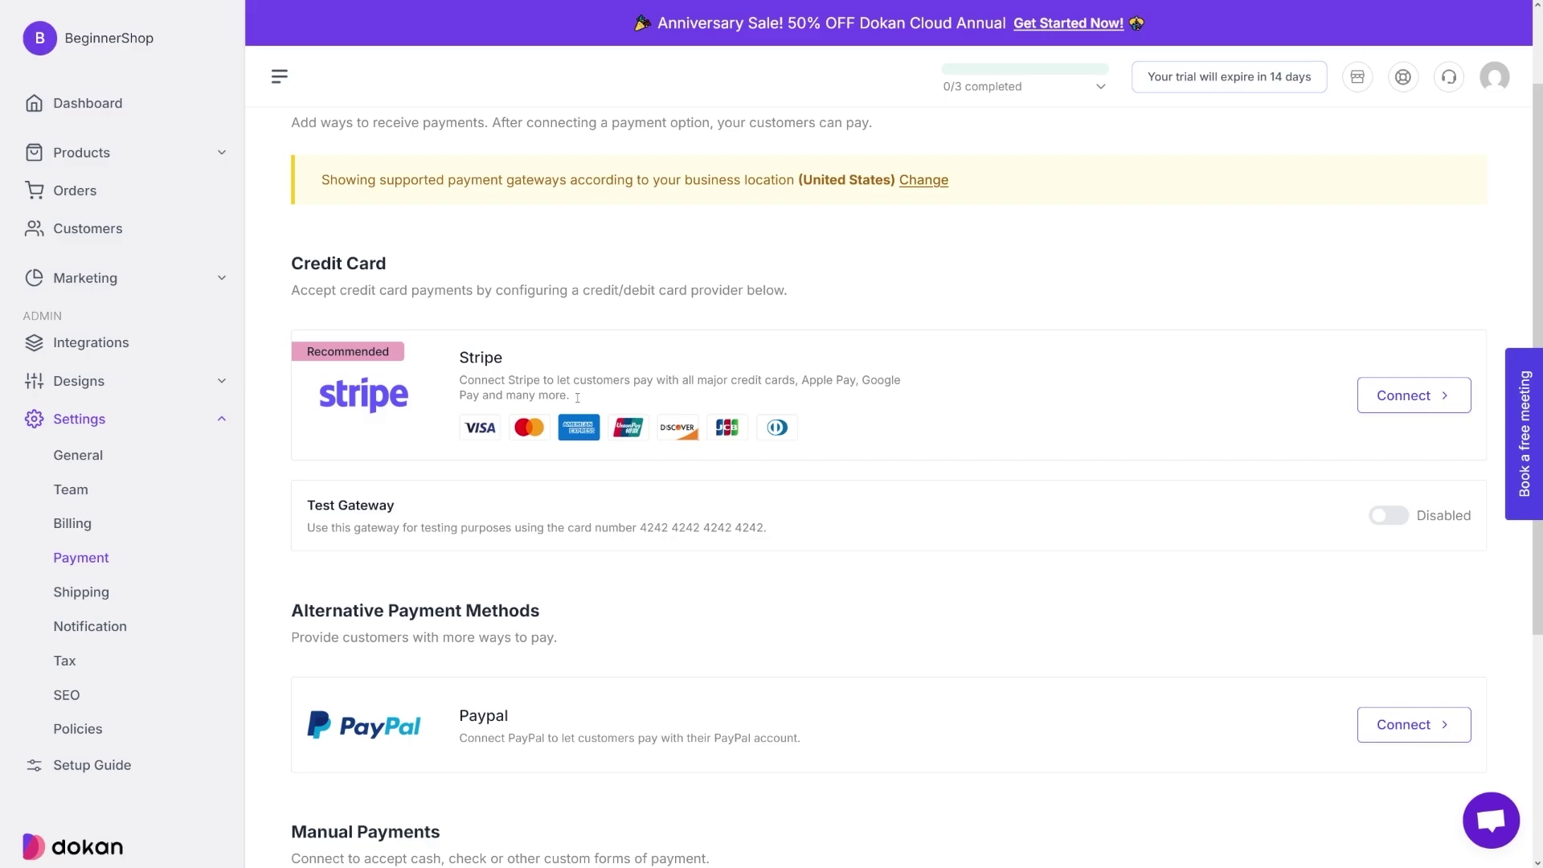
scroll(864, 424, "up", 2)
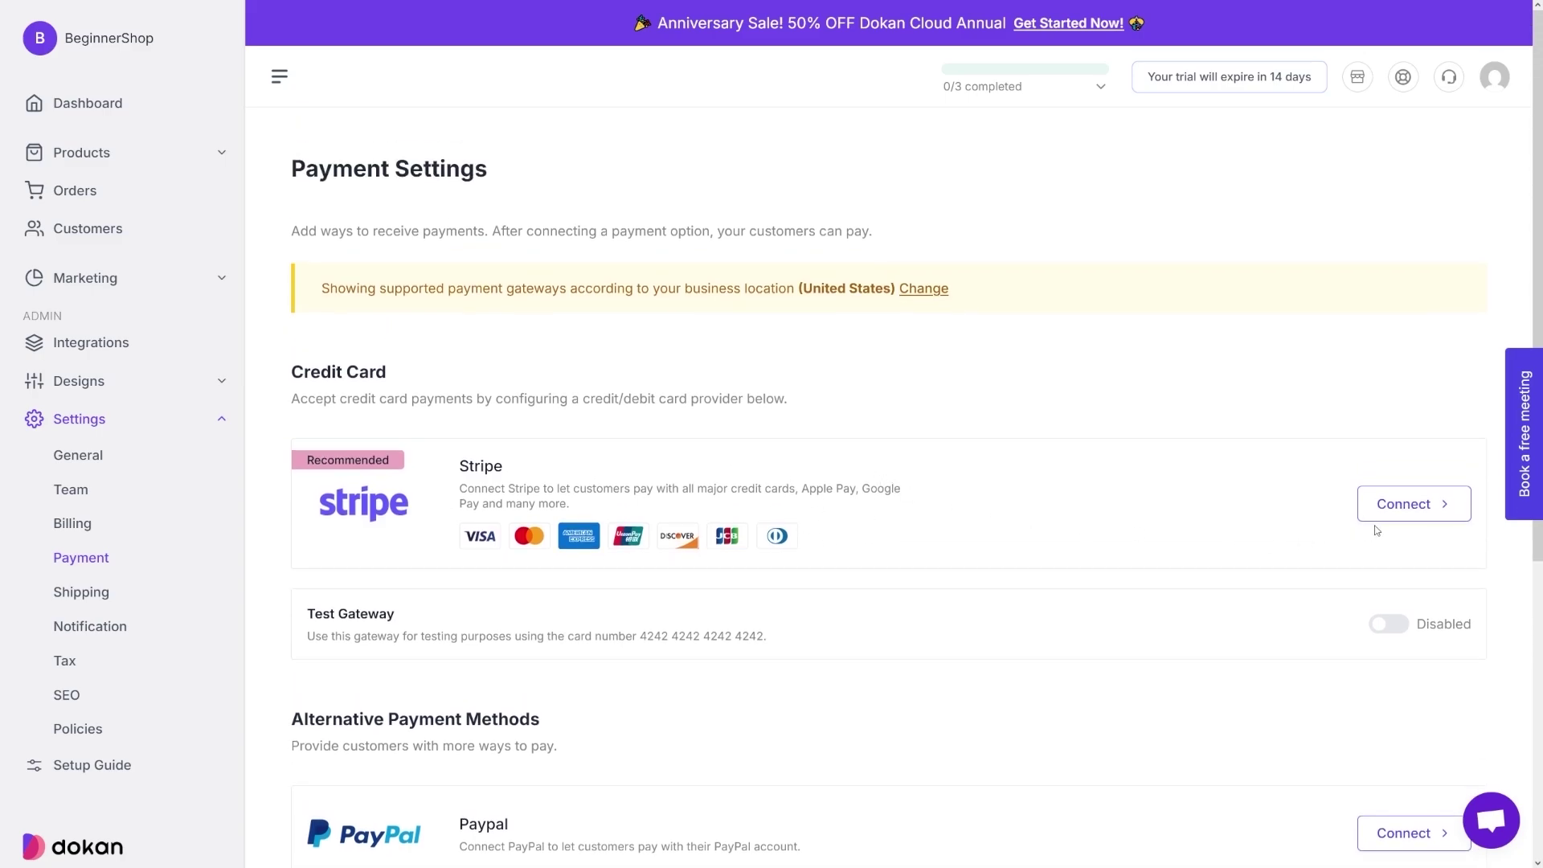
scroll(625, 446, "down", 5)
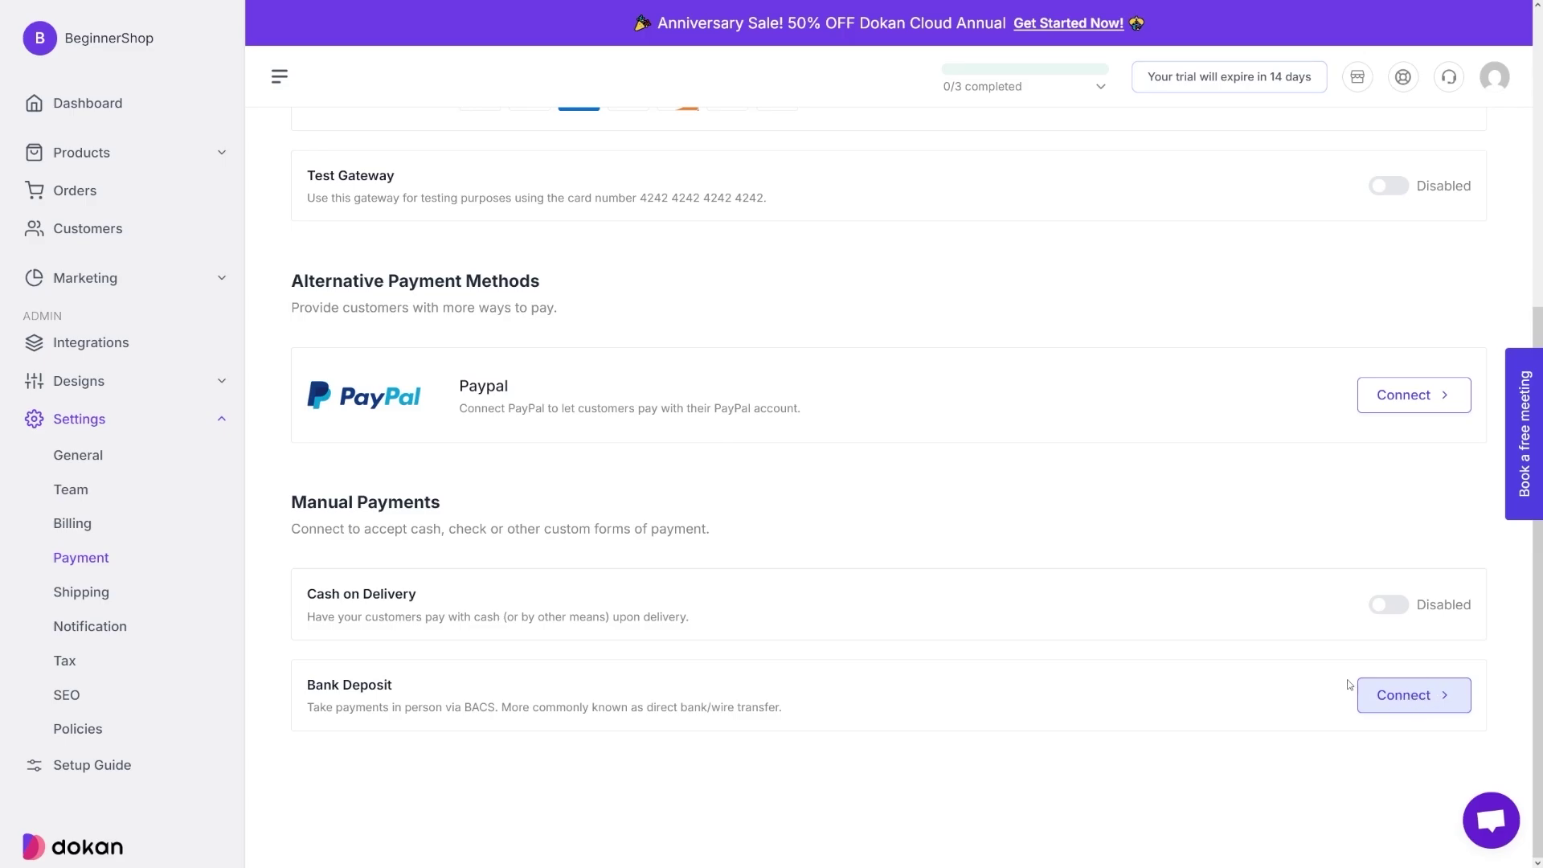
scroll(894, 686, "up", 5)
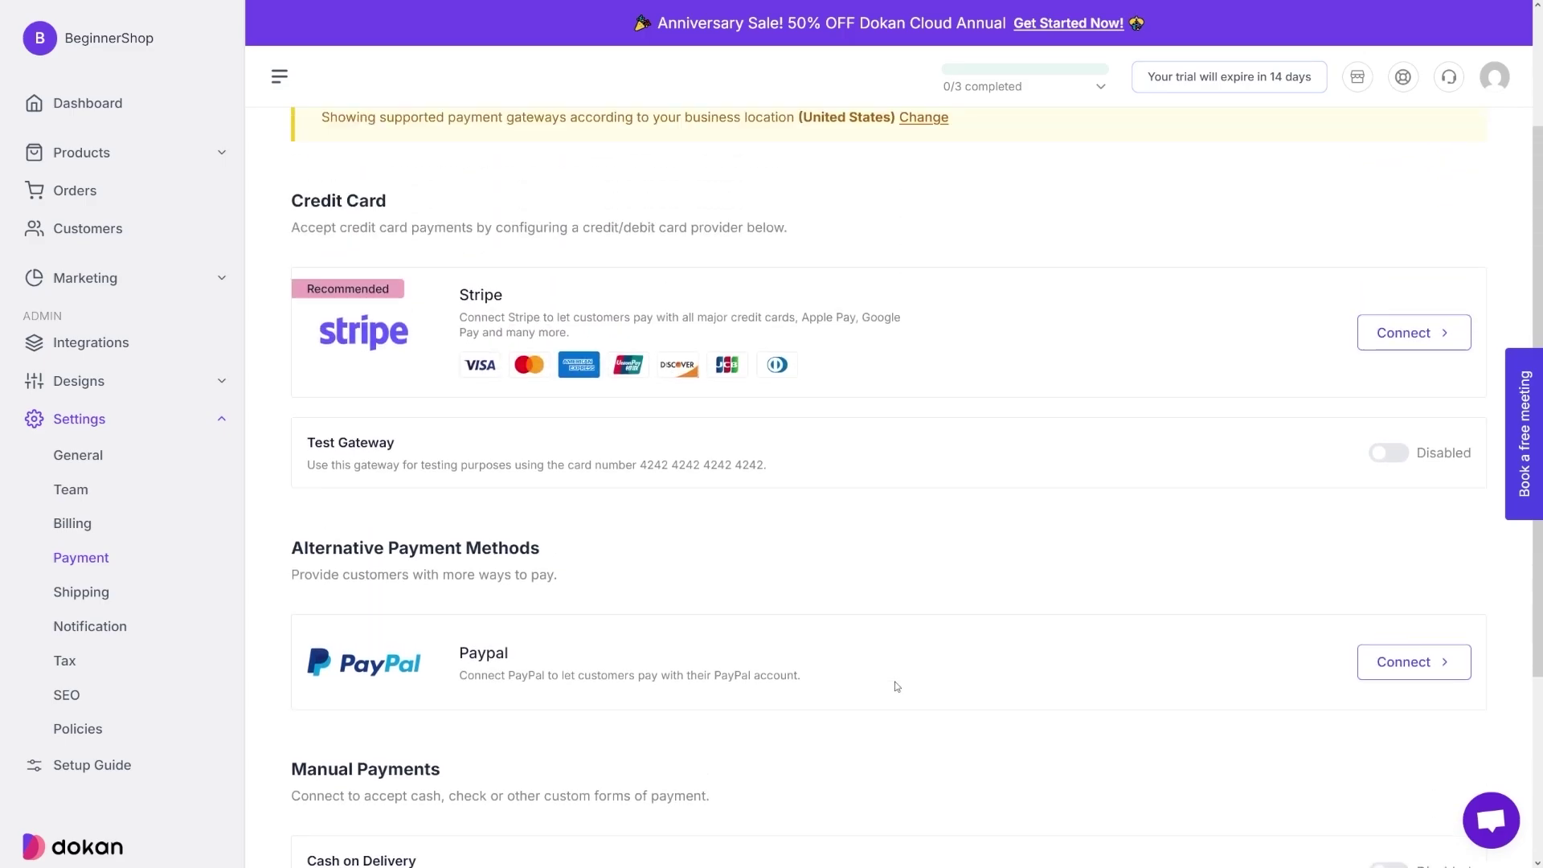
left_click(925, 285)
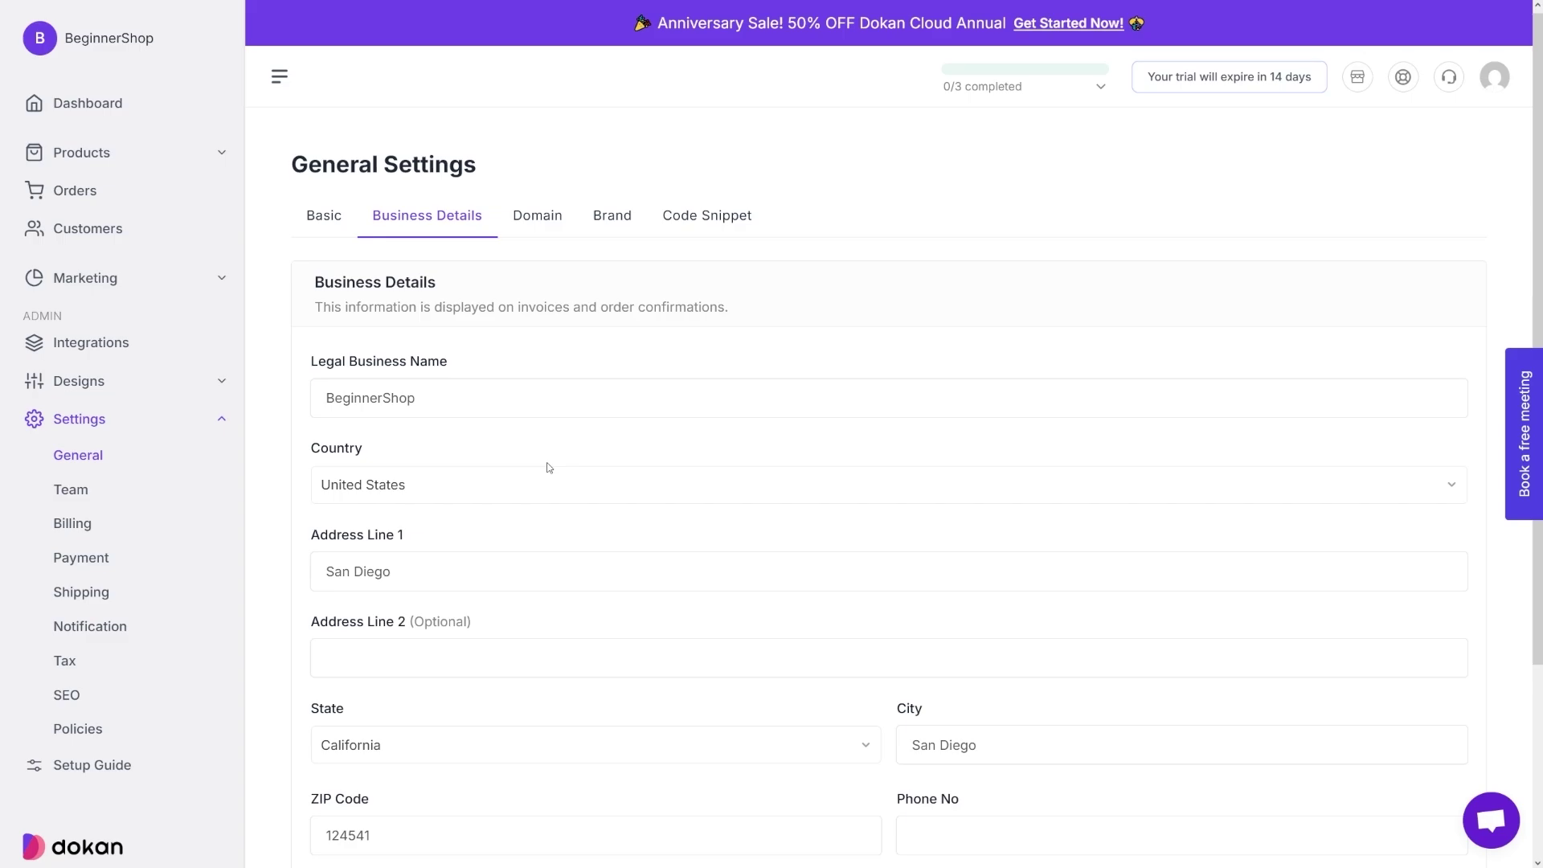
Step: Set the business country to Germany and return to the Payment settings
left_click(501, 490)
scroll(492, 622, "down", 10)
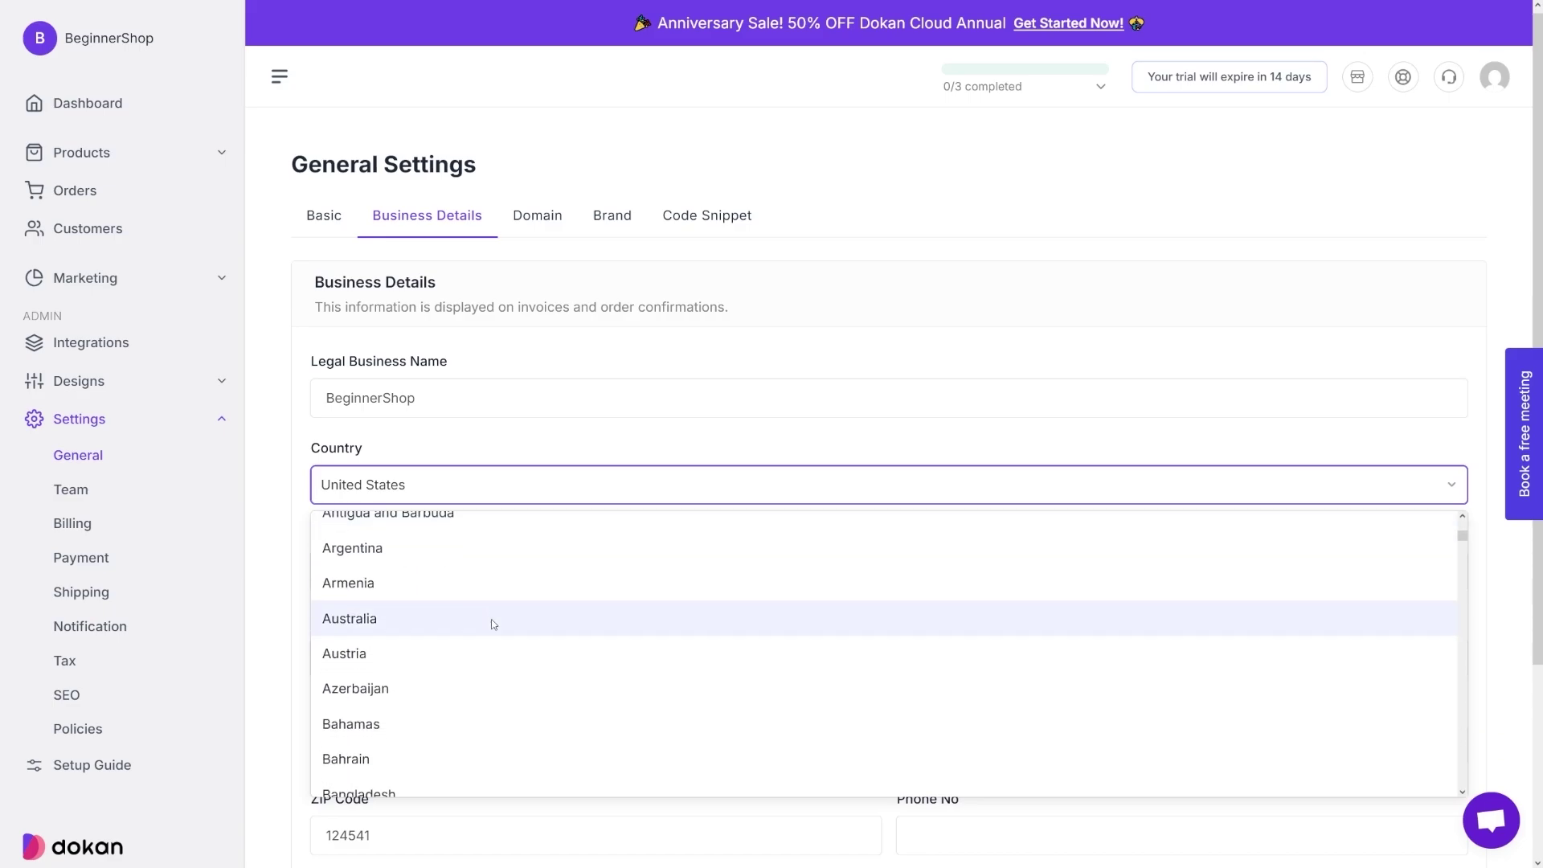
scroll(495, 625, "down", 10)
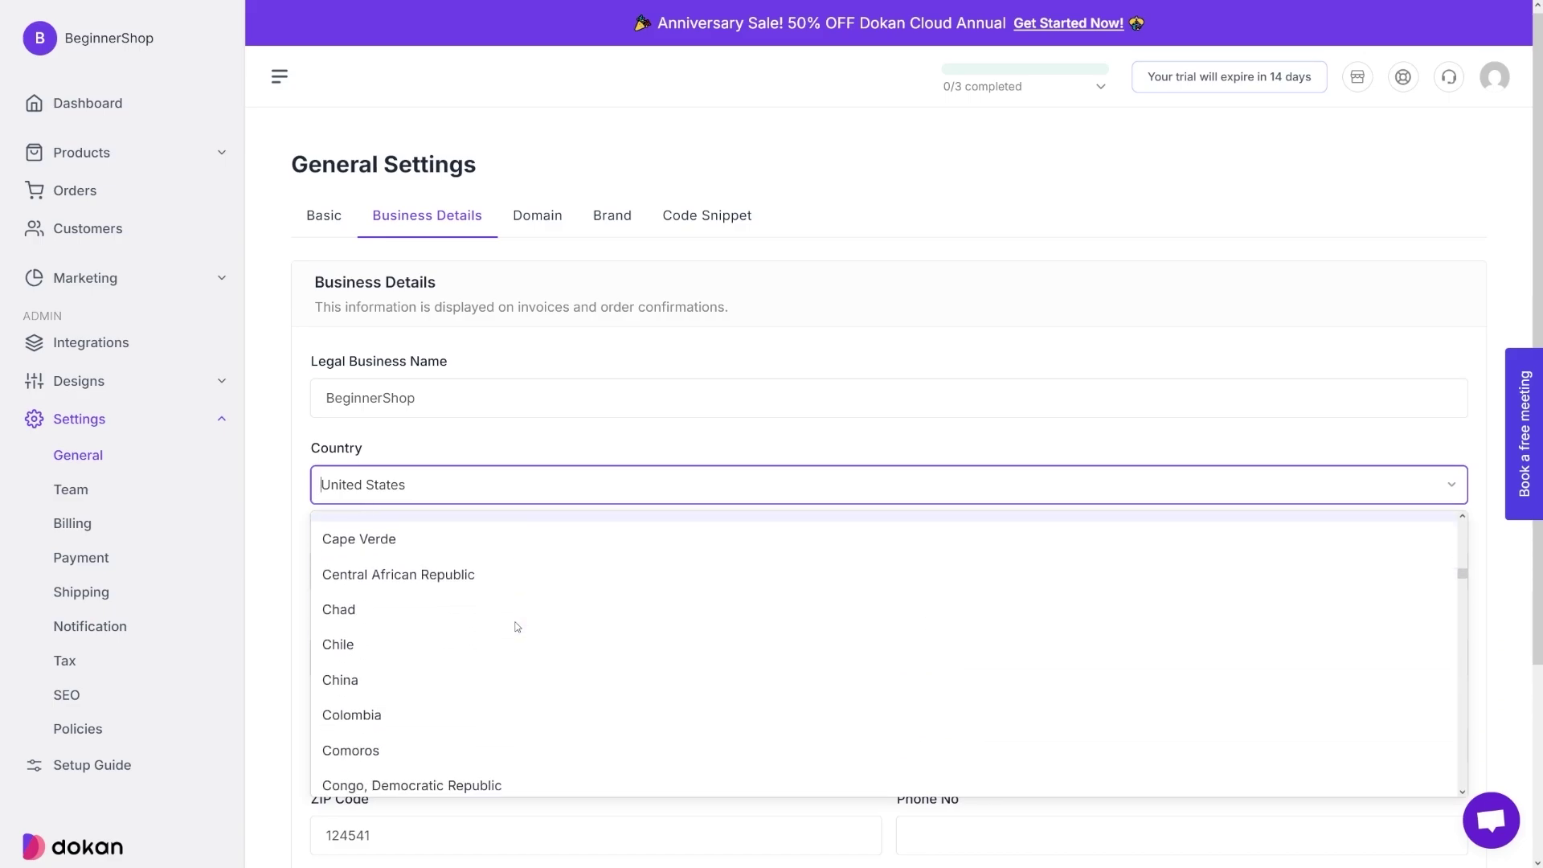
scroll(507, 632, "down", 8)
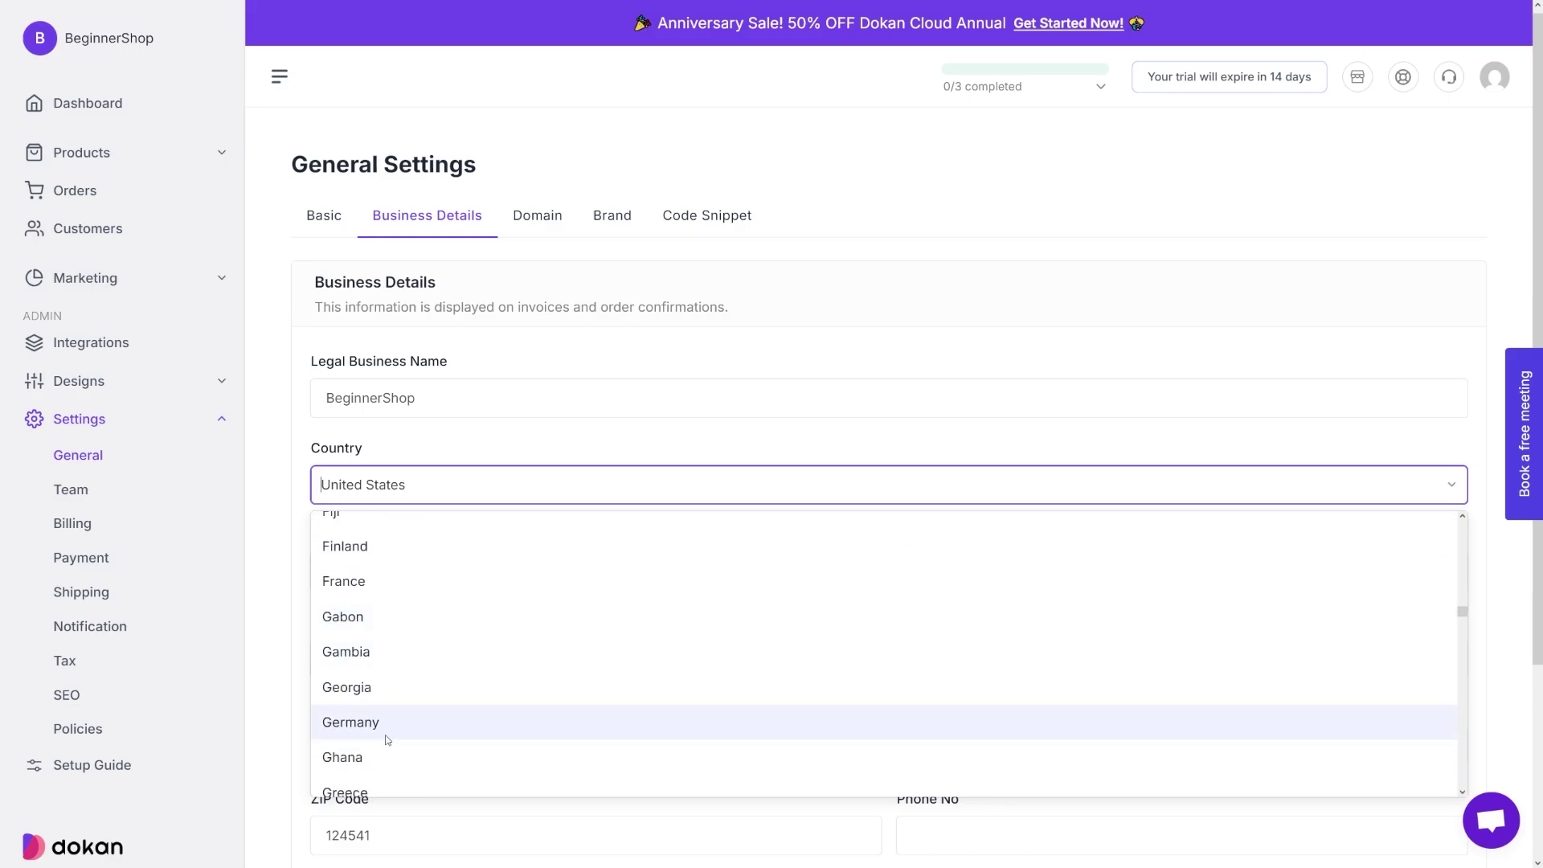
left_click(350, 722)
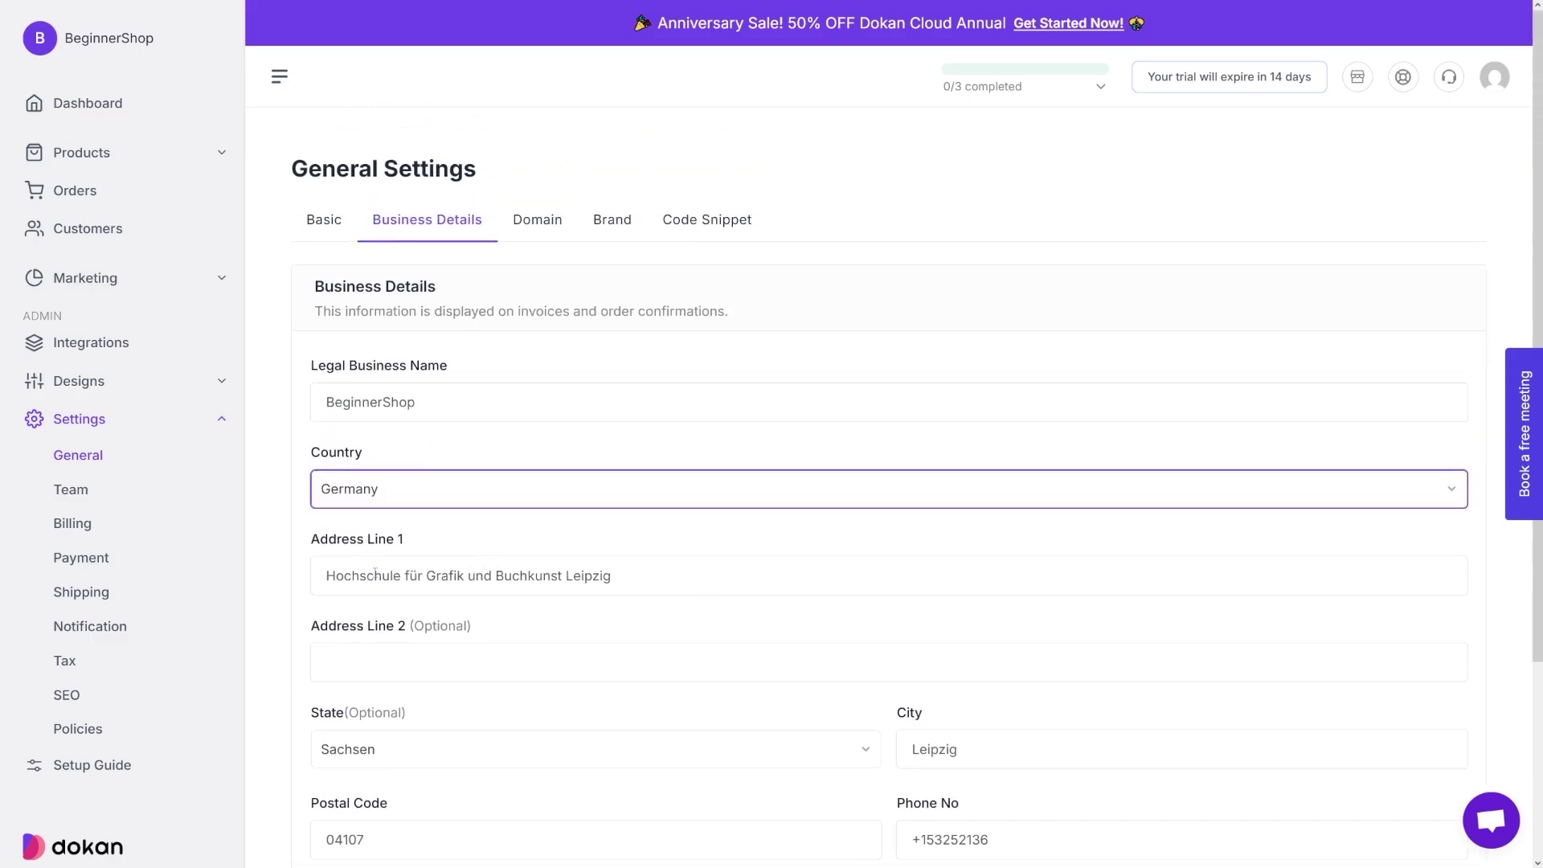
left_click(74, 567)
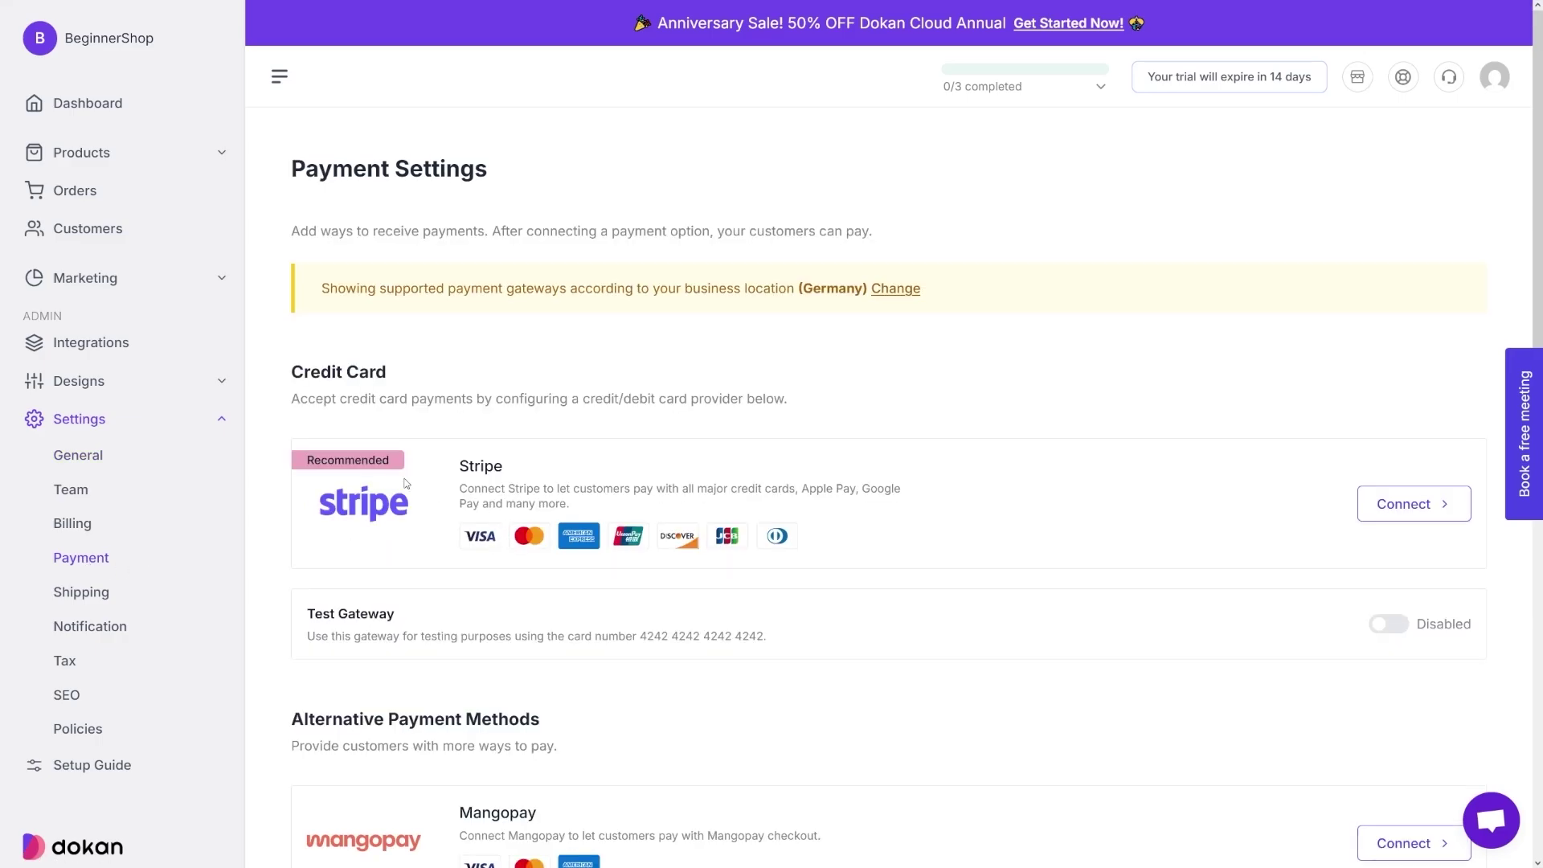
Step: Scroll through the Germany payment options: Stripe, Mangopay, PayPal, Cash on Delivery and Bank Deposit
scroll(275, 408, "down", 3)
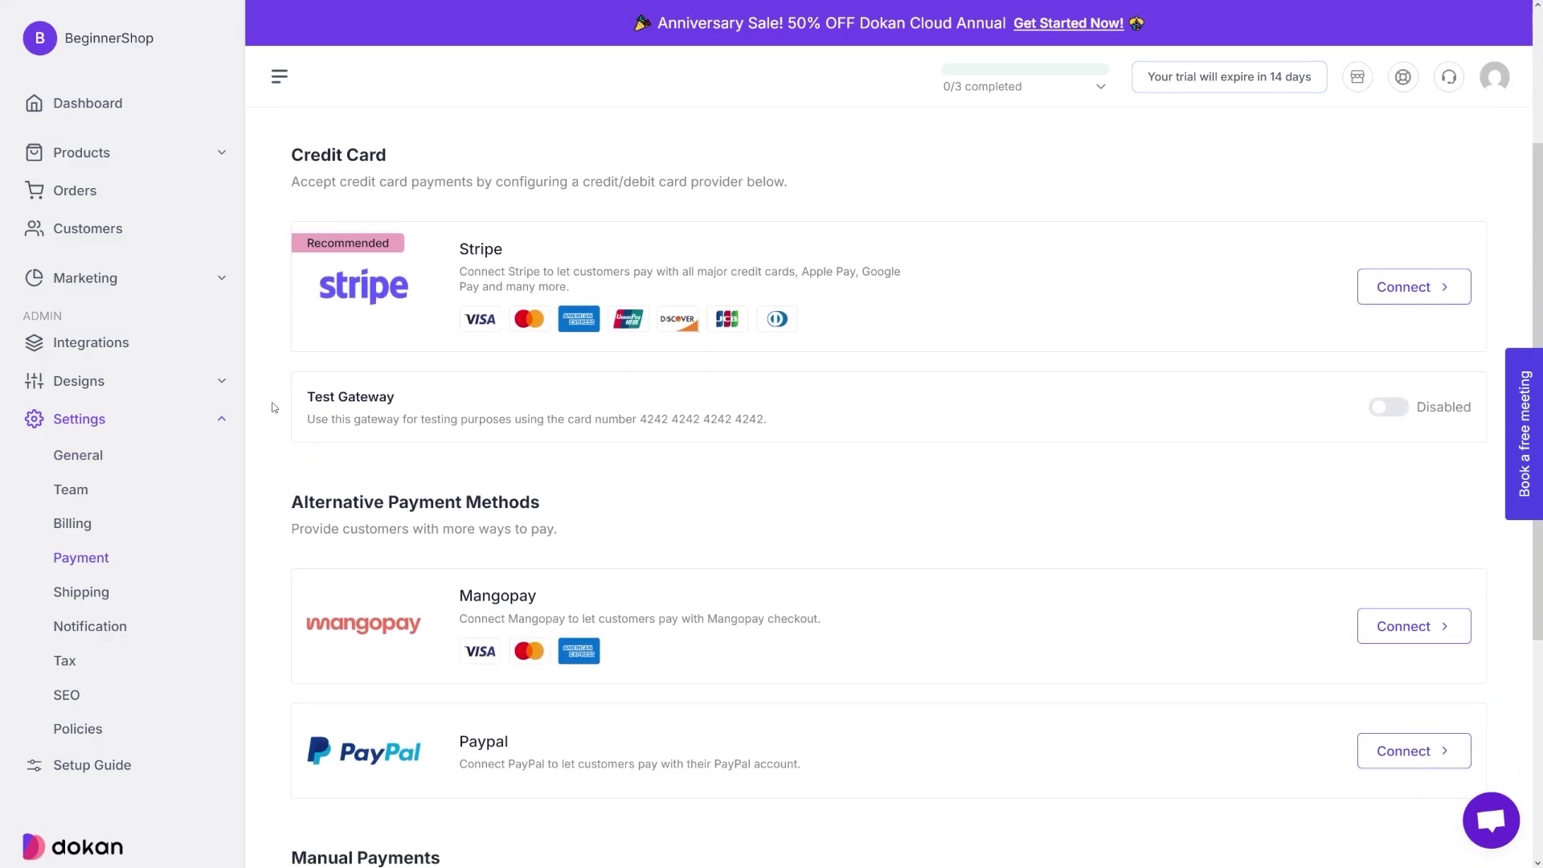
scroll(276, 394, "down", 3)
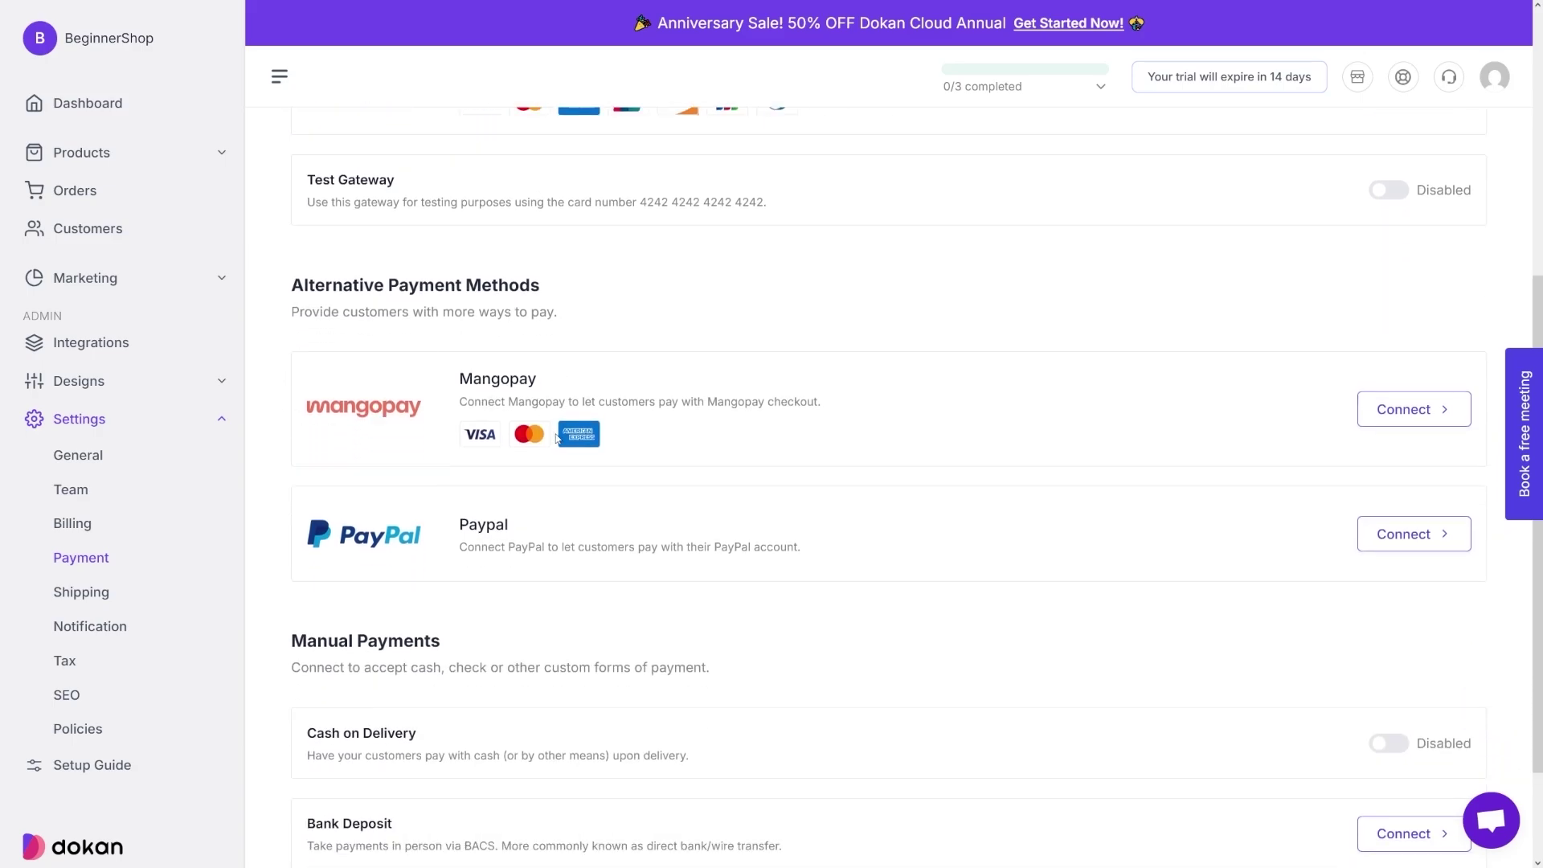
scroll(563, 442, "down", 2)
scroll(564, 444, "up", 8)
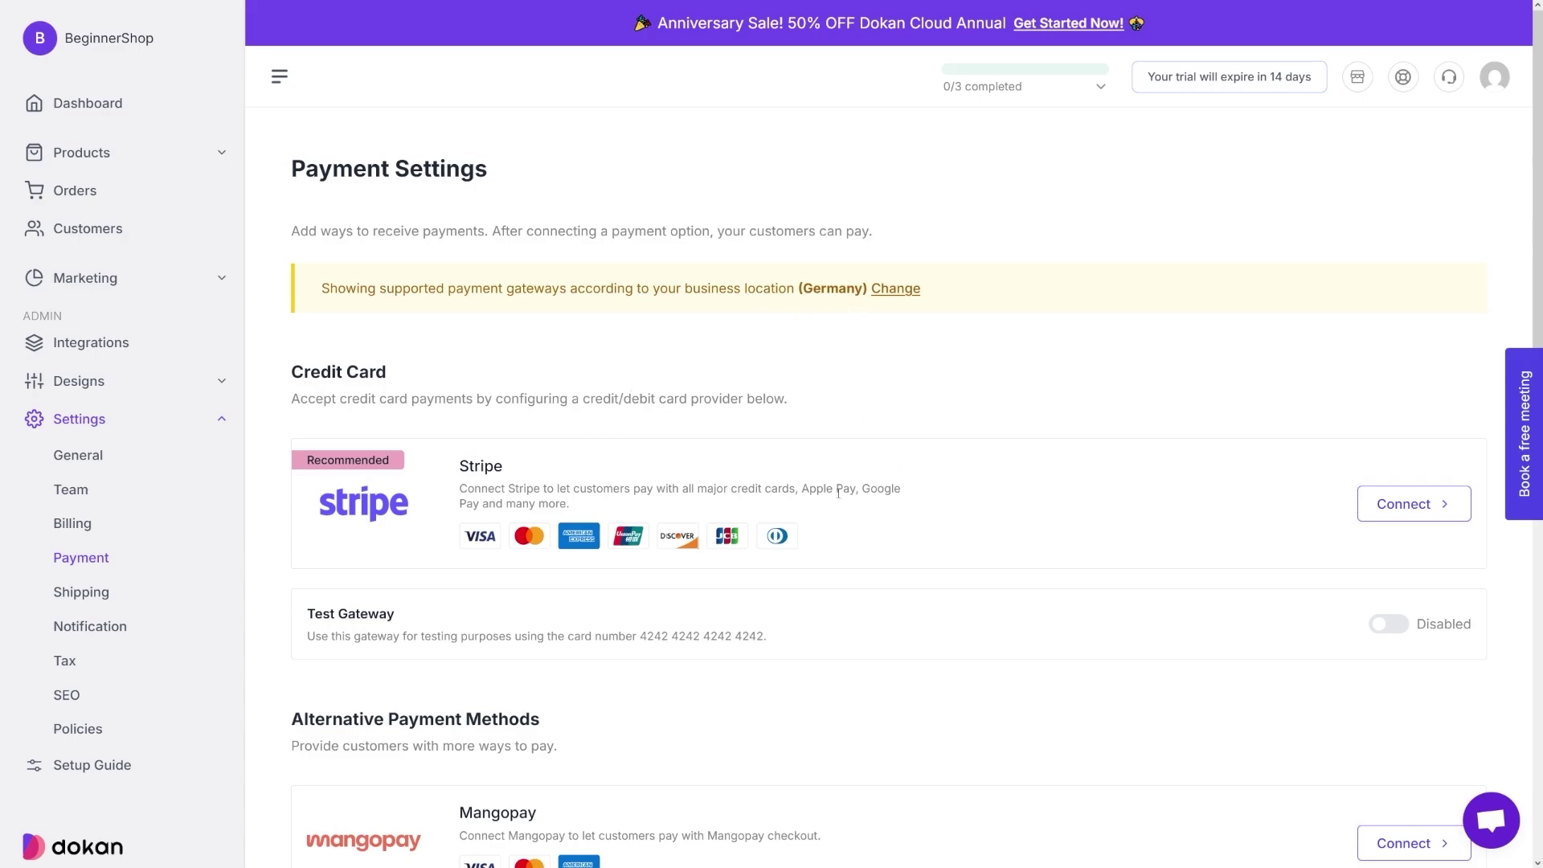
Step: Connect Stripe and enable Credit Card / Debit Card as a checkout payment method
left_click(1397, 511)
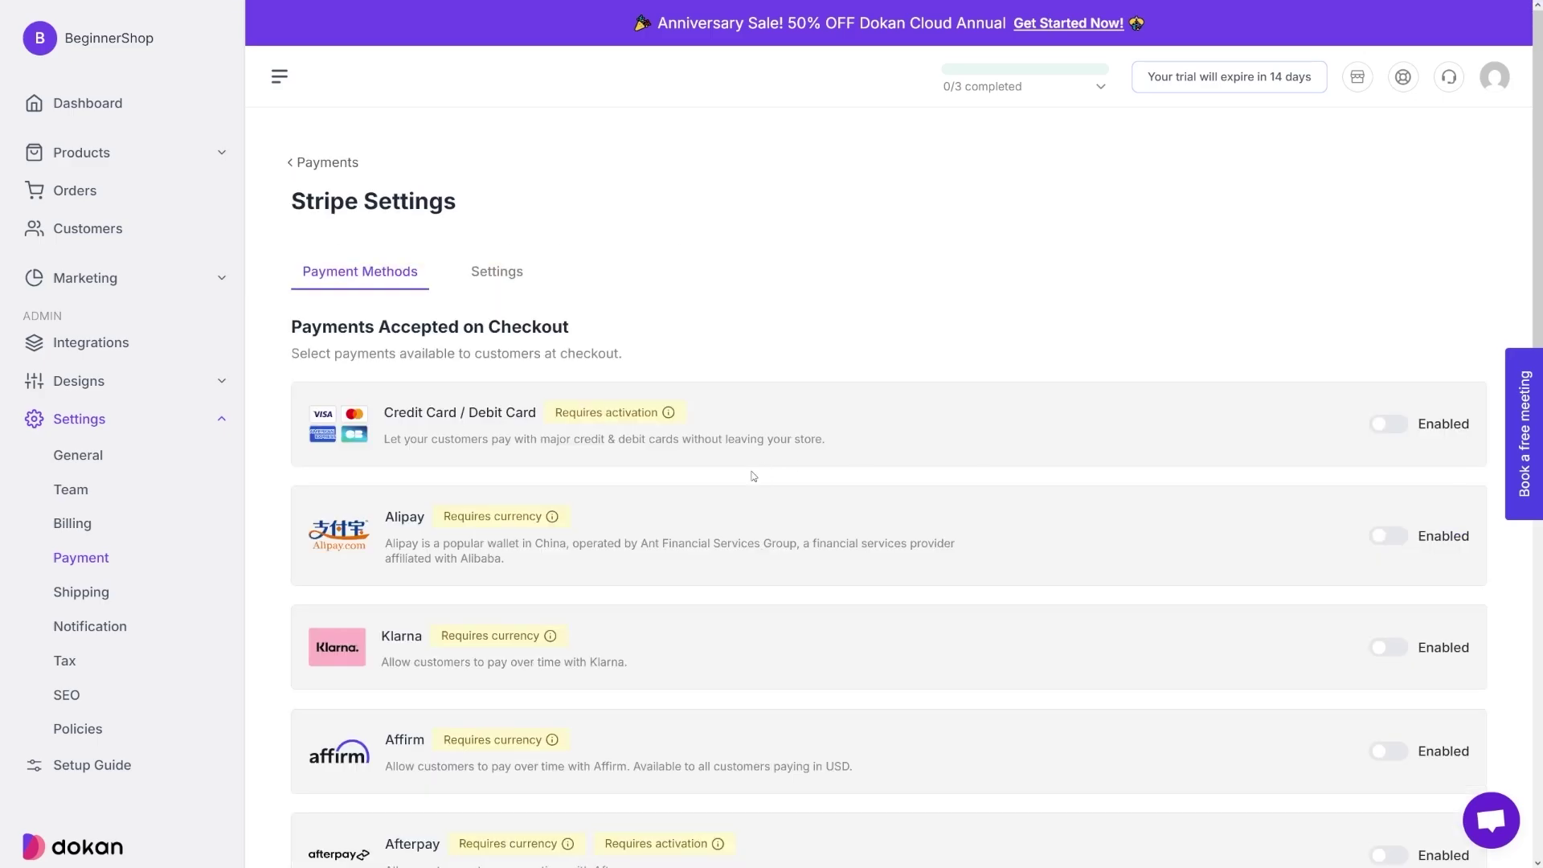
scroll(876, 482, "down", 1)
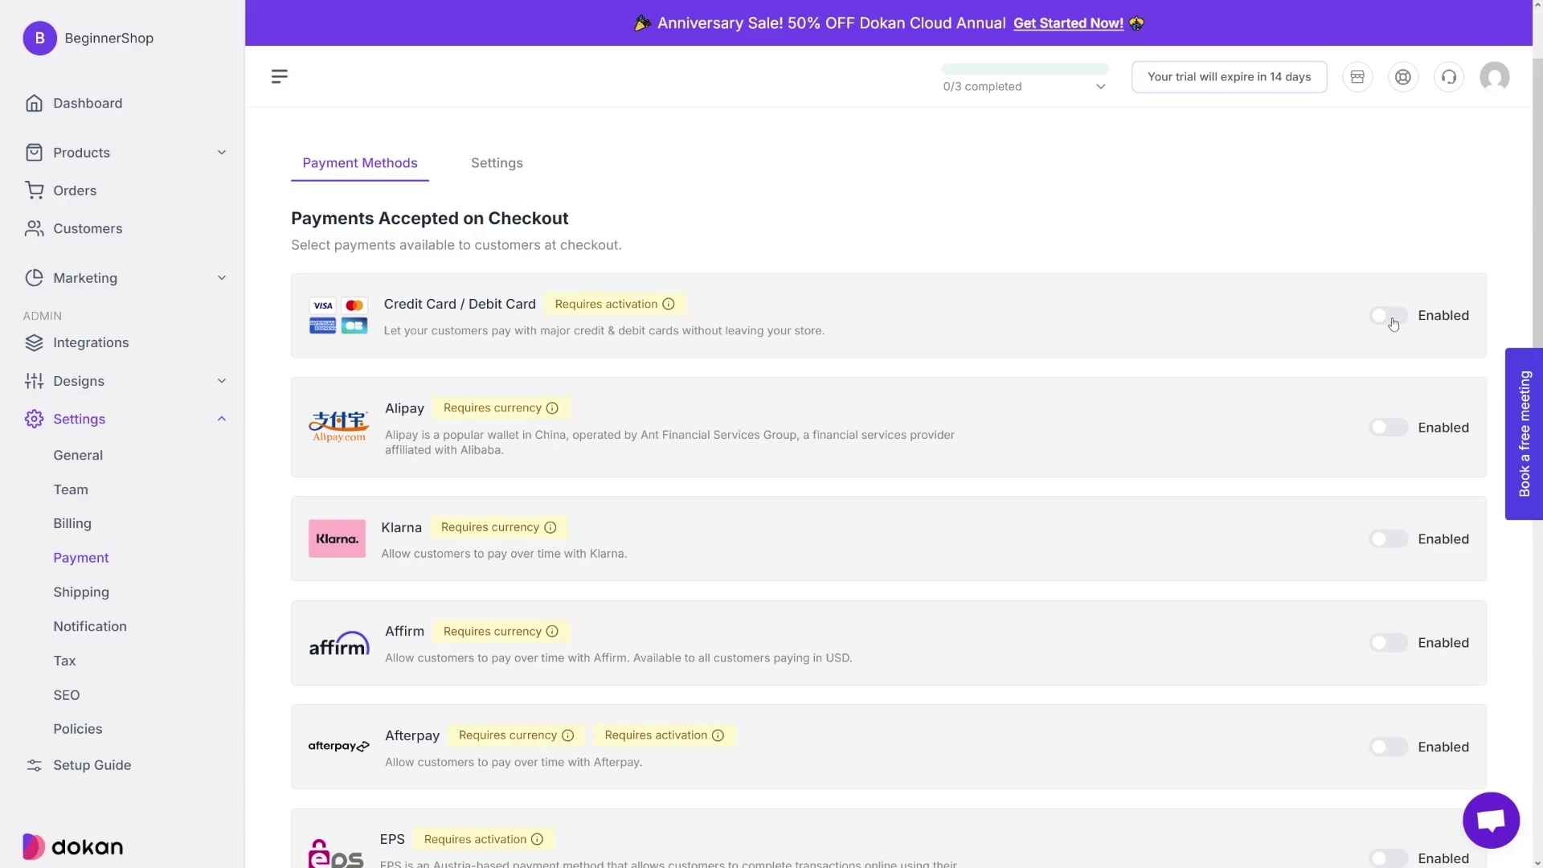
left_click(1390, 317)
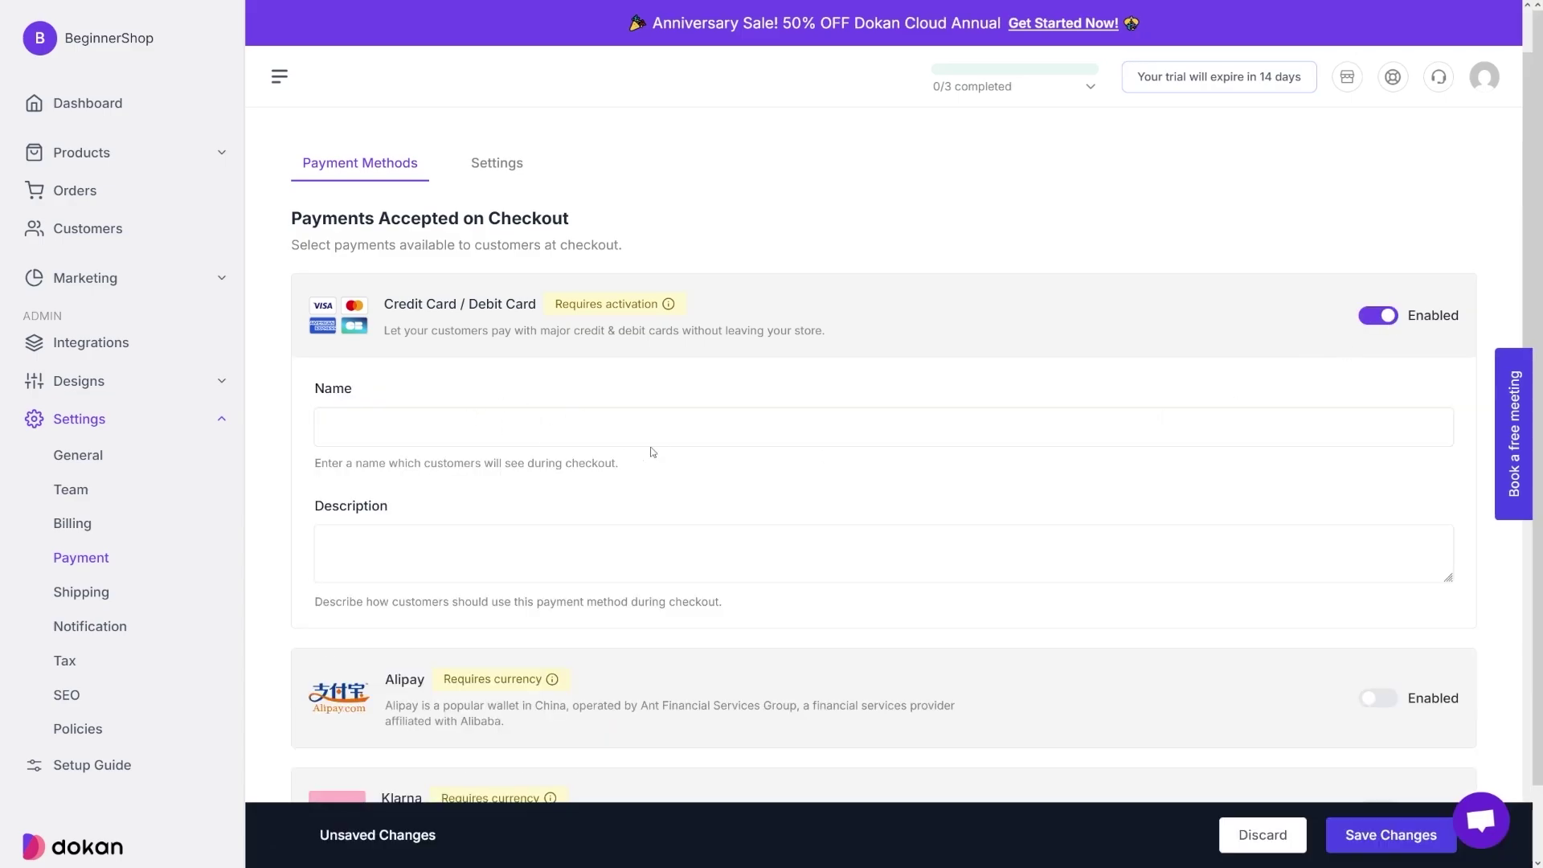
scroll(675, 486, "down", 1)
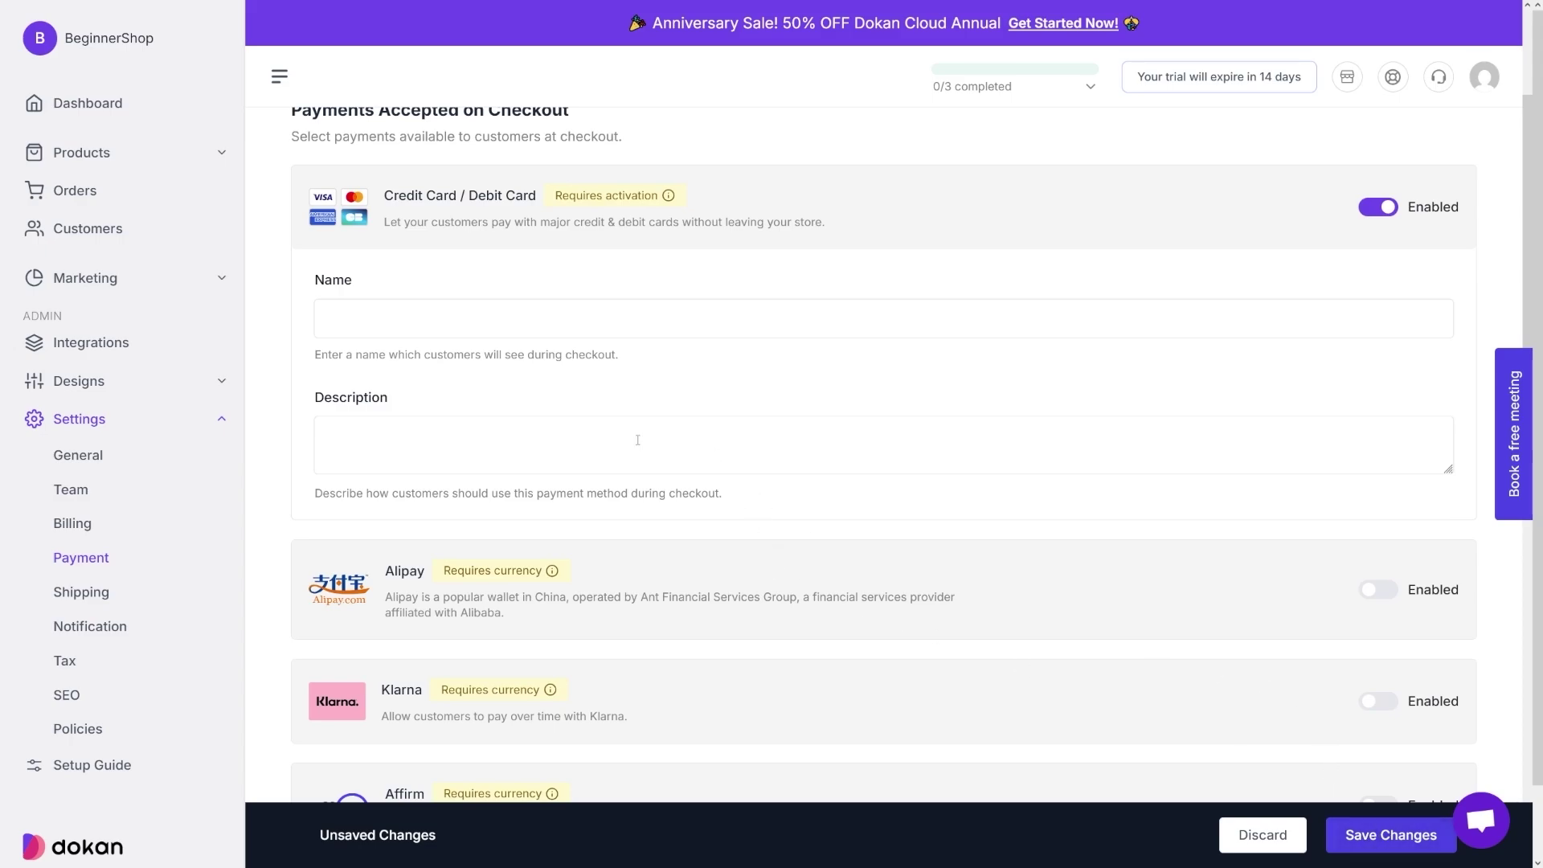
scroll(637, 440, "down", 4)
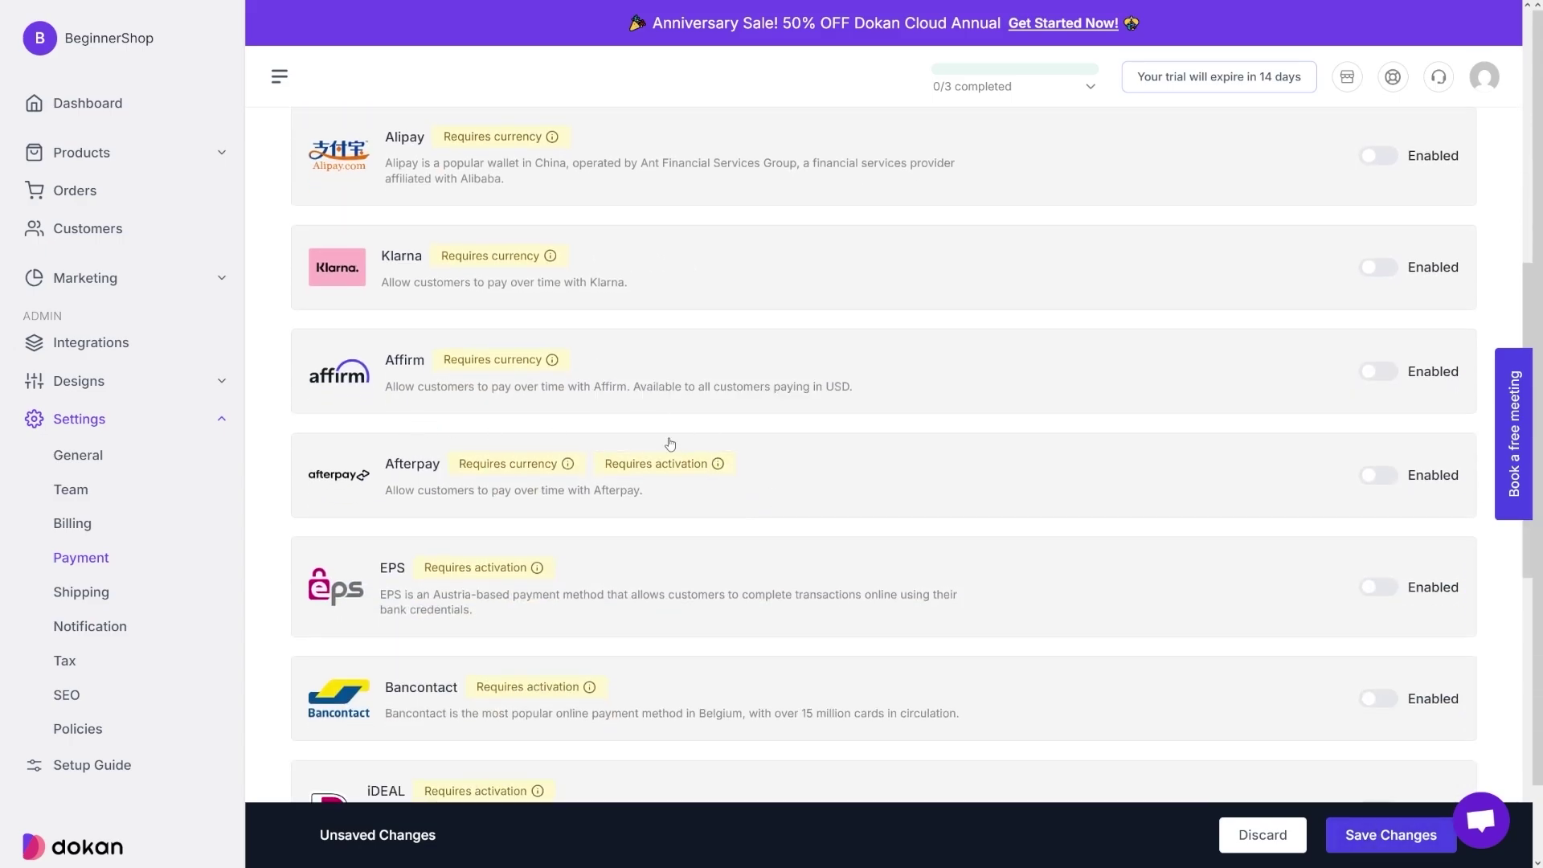
scroll(557, 496, "down", 1)
scroll(559, 497, "down", 2)
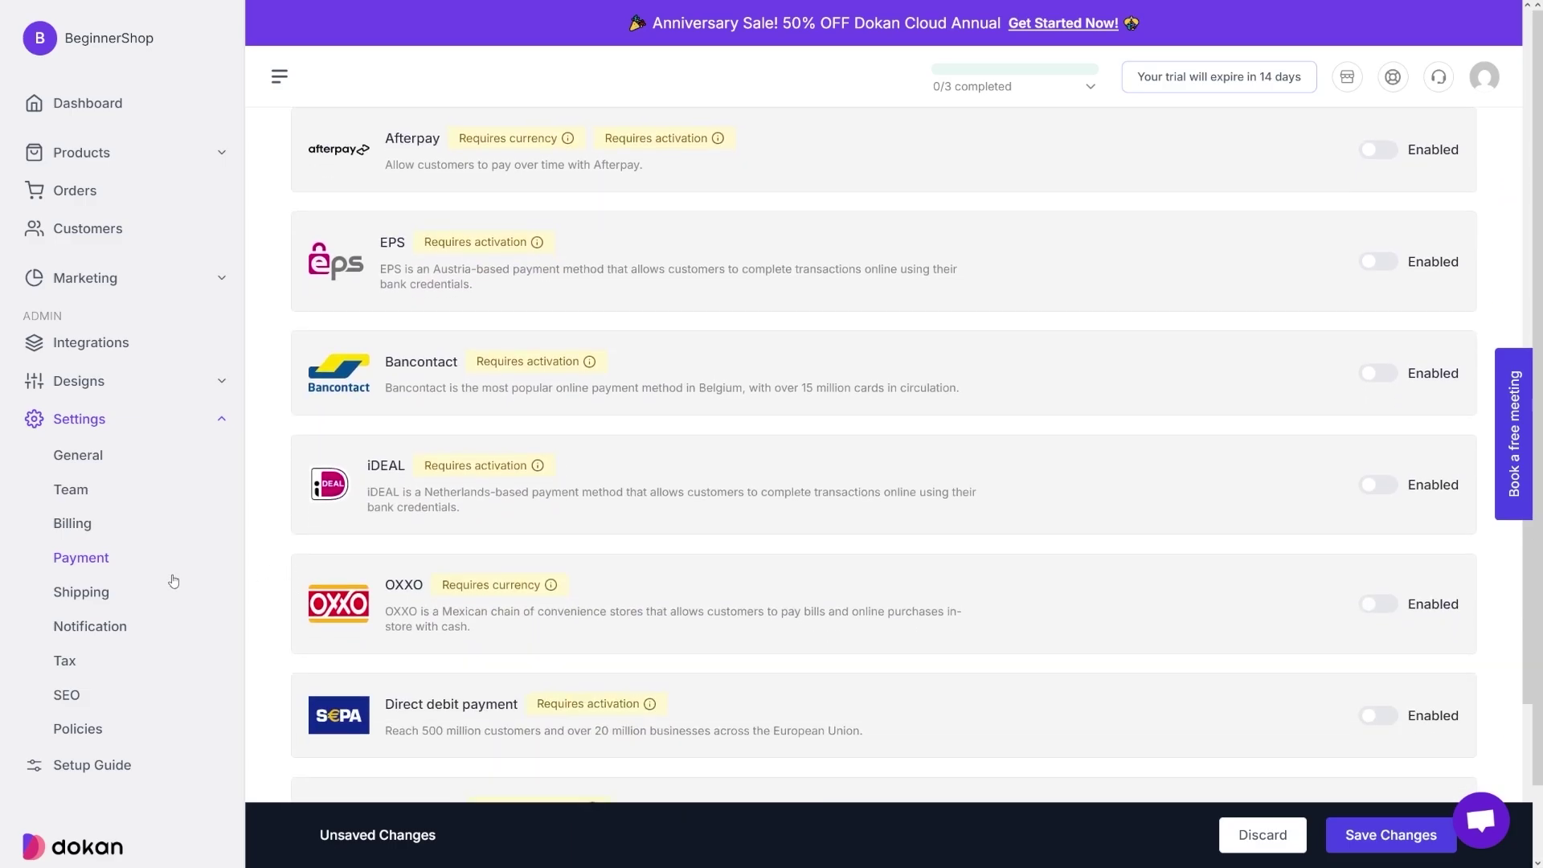
Step: Enable shipping for the store and restrict it to 'Only these countries'
left_click(87, 595)
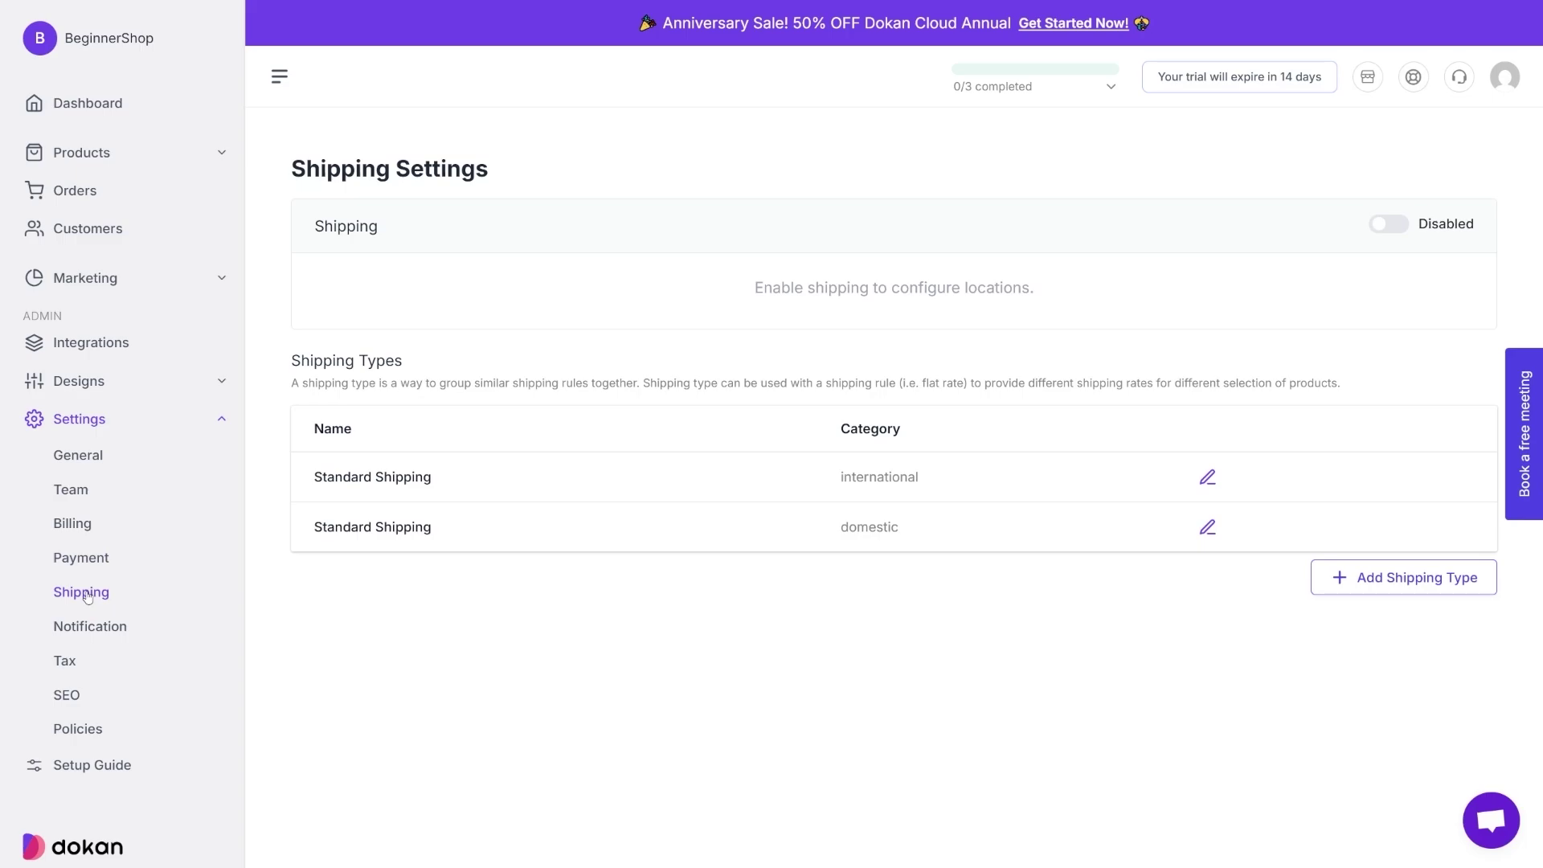
left_click(1391, 229)
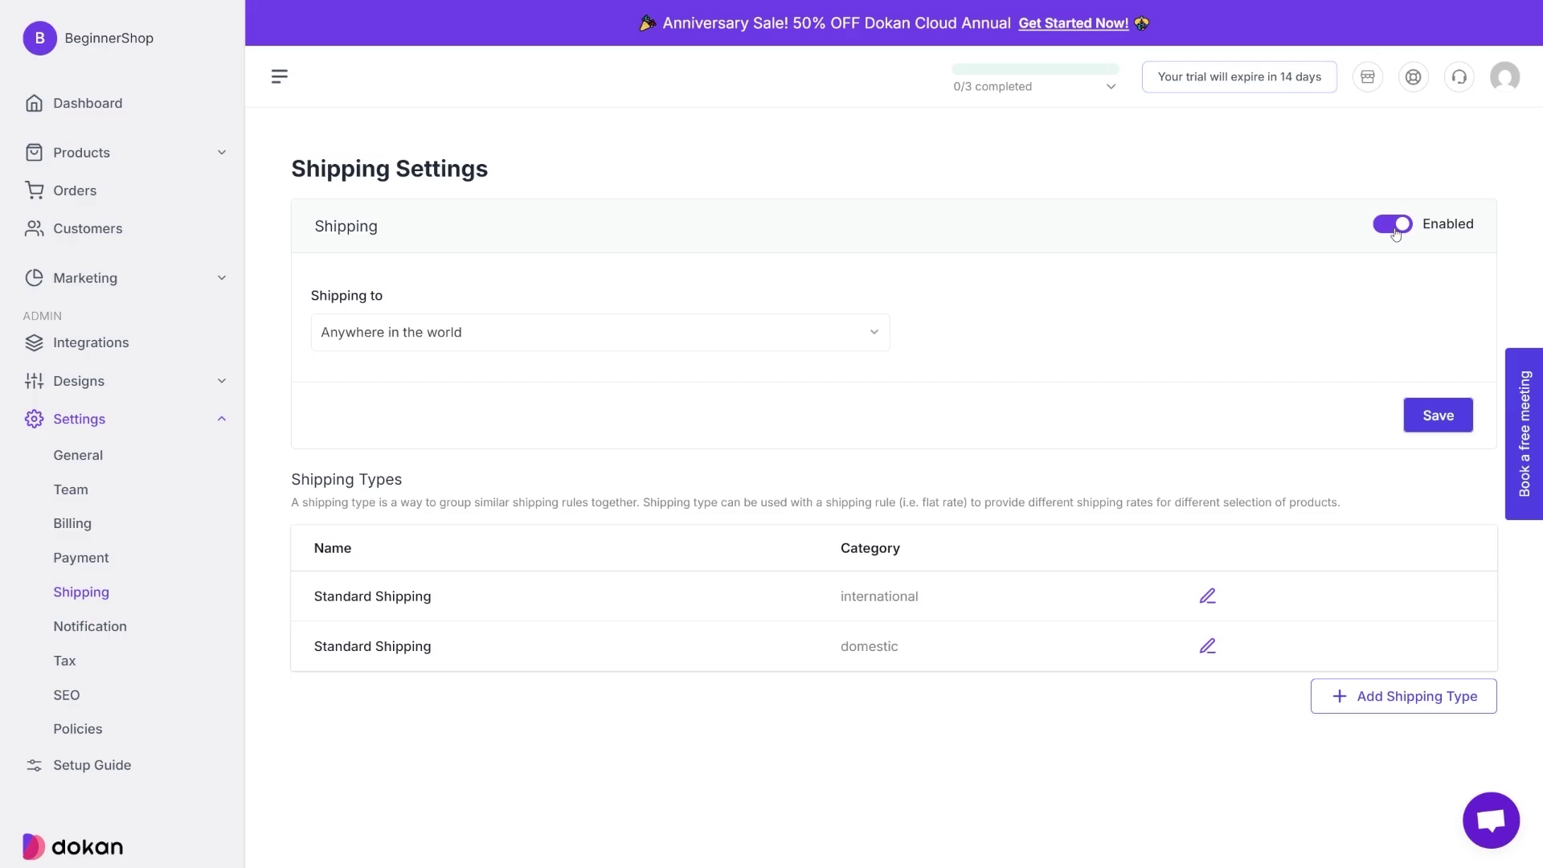
left_click(874, 338)
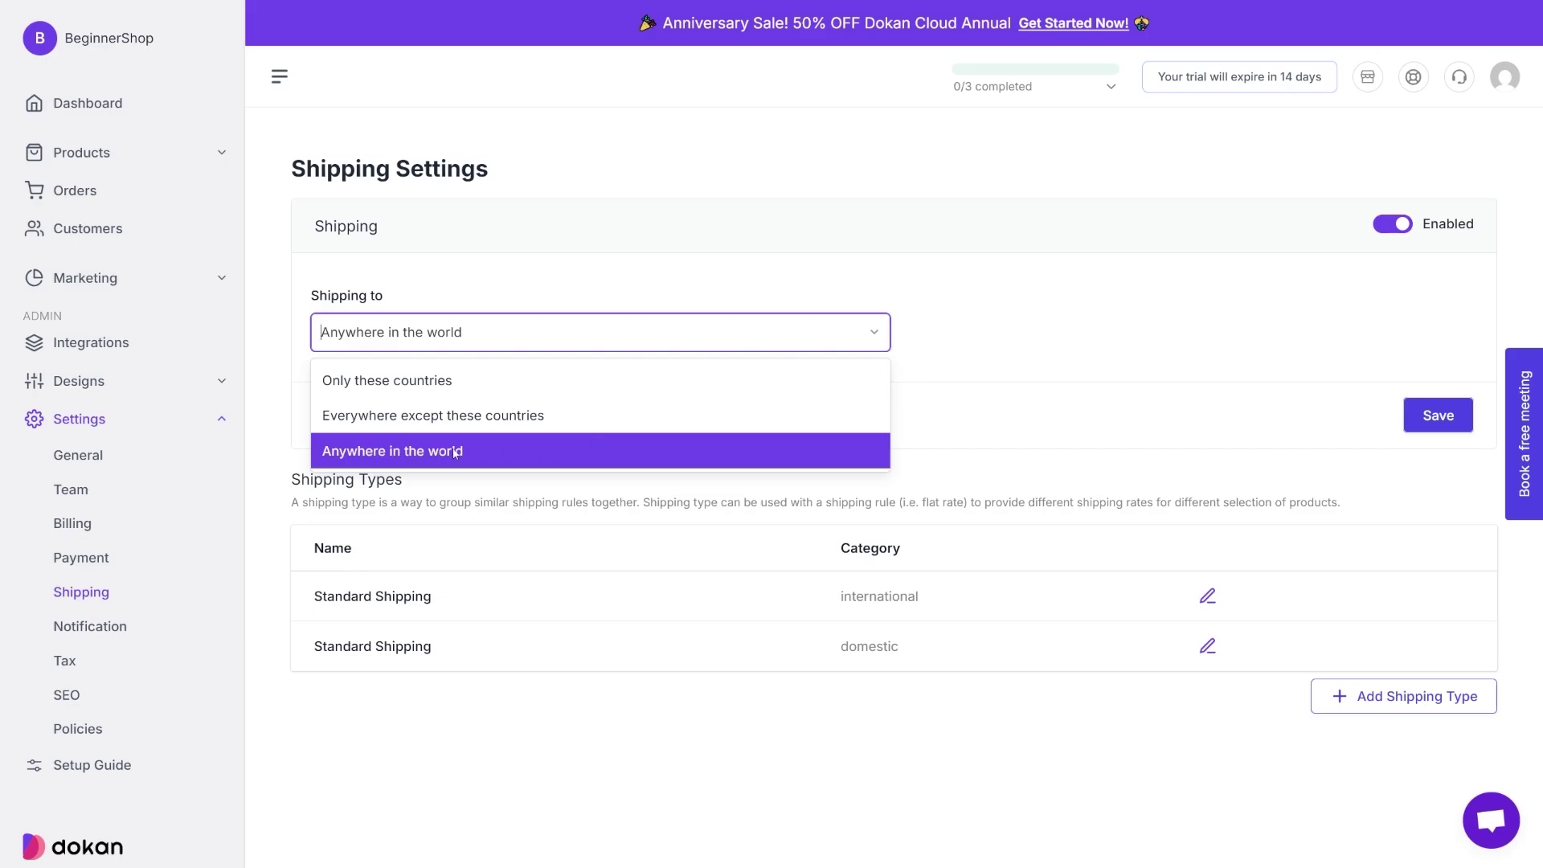
left_click(406, 383)
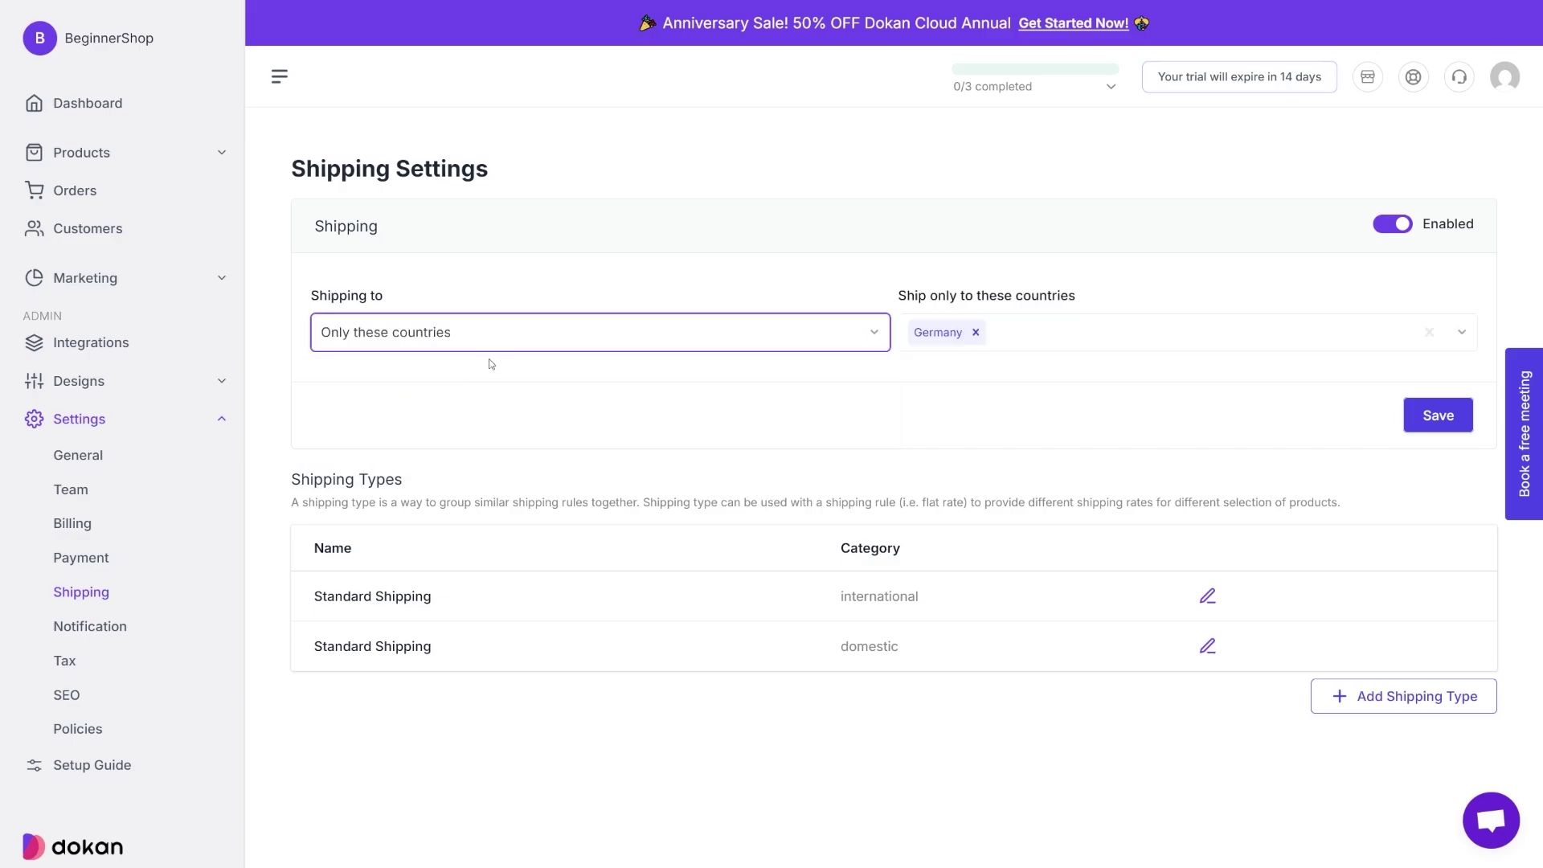
Step: Add Australia and Belgium to the shipping countries alongside Germany
left_click(1056, 340)
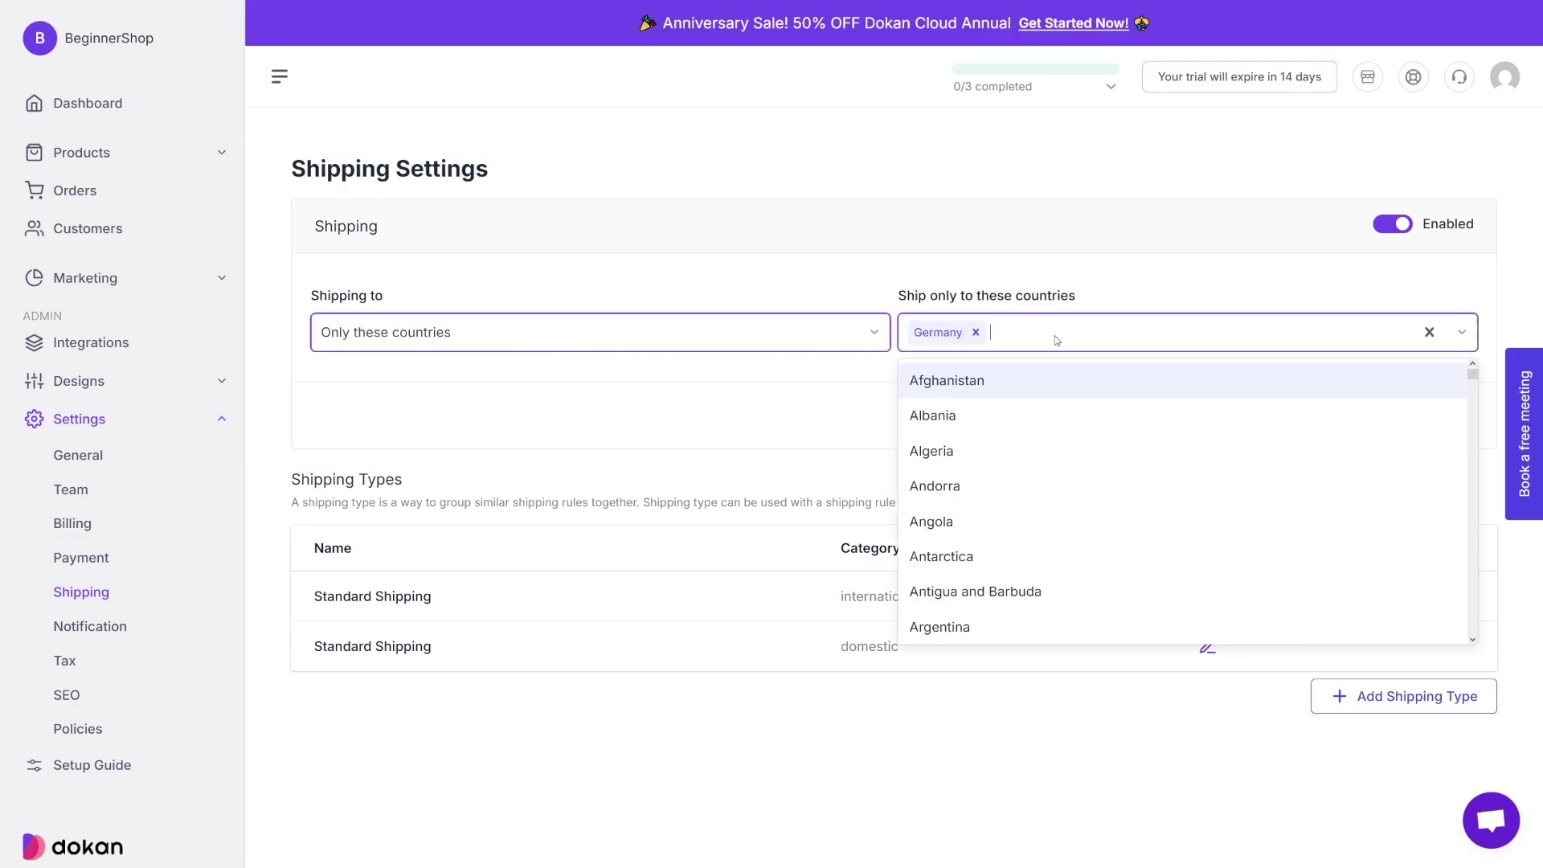
scroll(1056, 469, "down", 3)
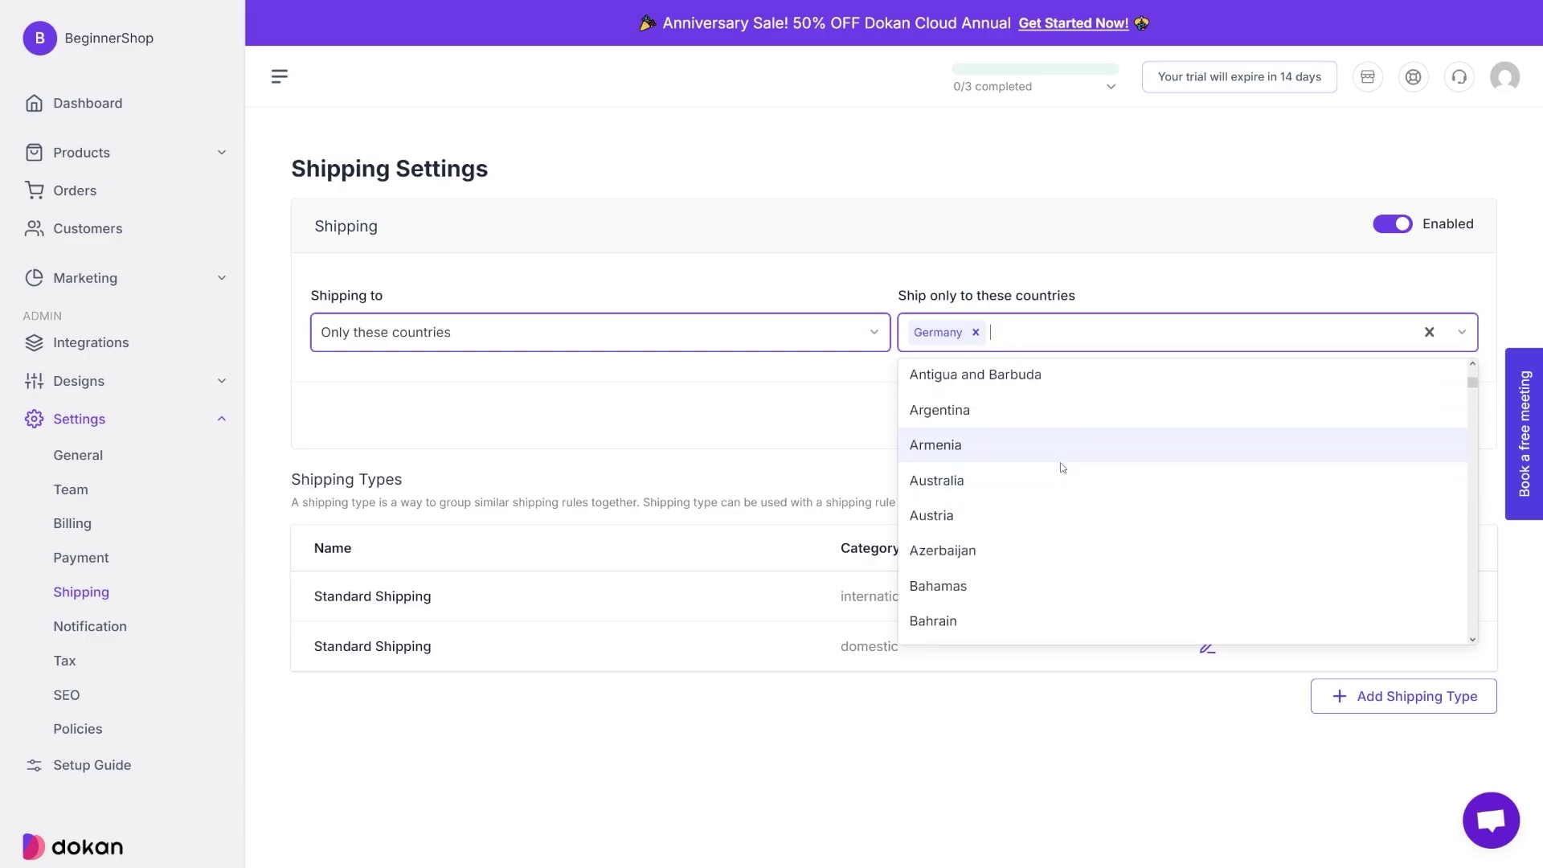
left_click(960, 481)
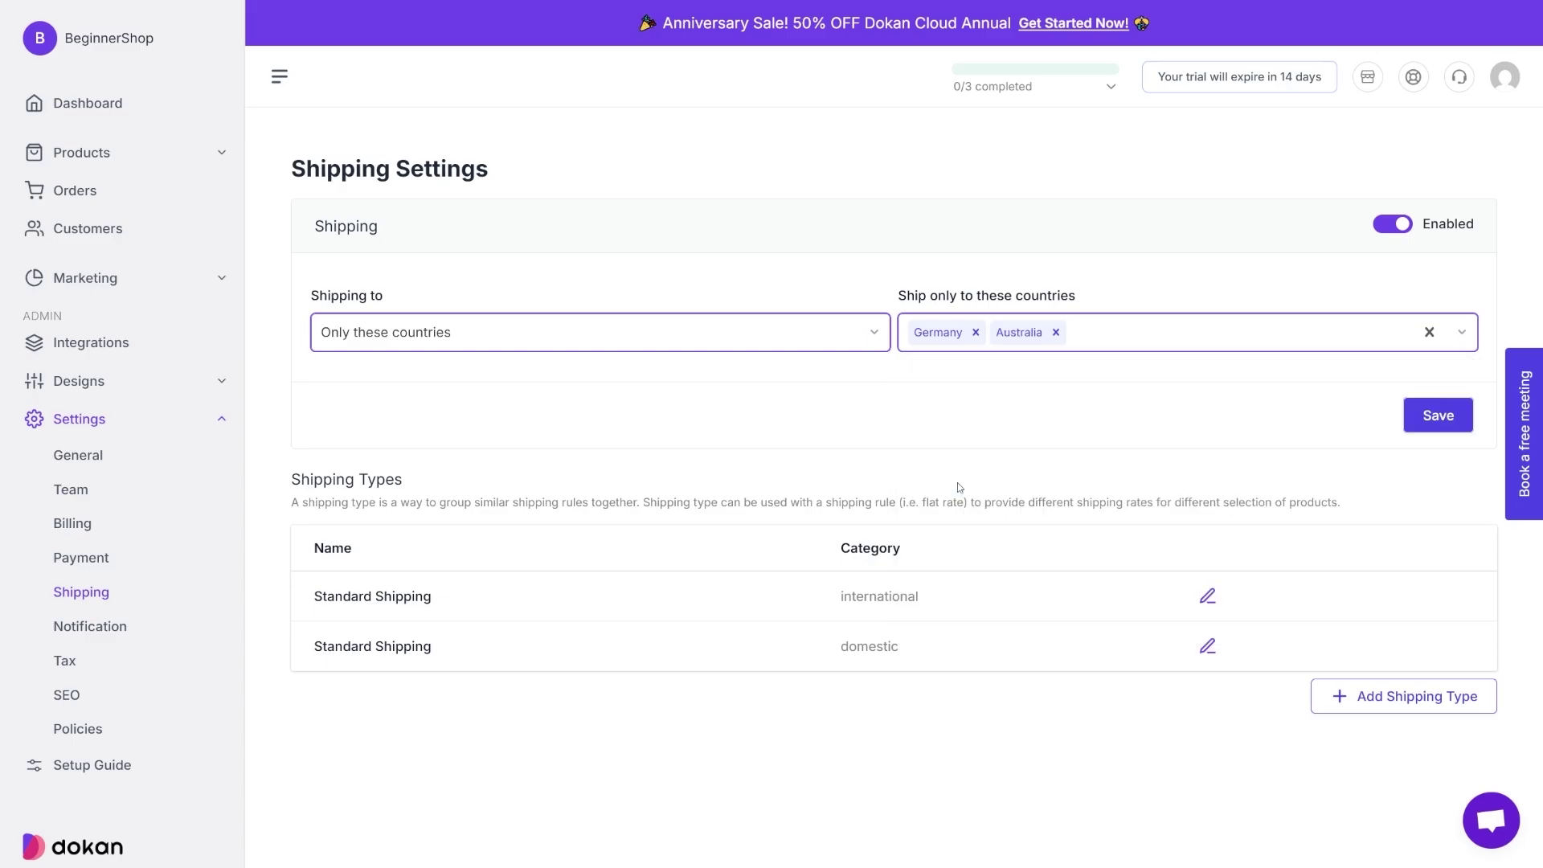
left_click(1147, 344)
scroll(1086, 519, "down", 5)
scroll(996, 498, "down", 2)
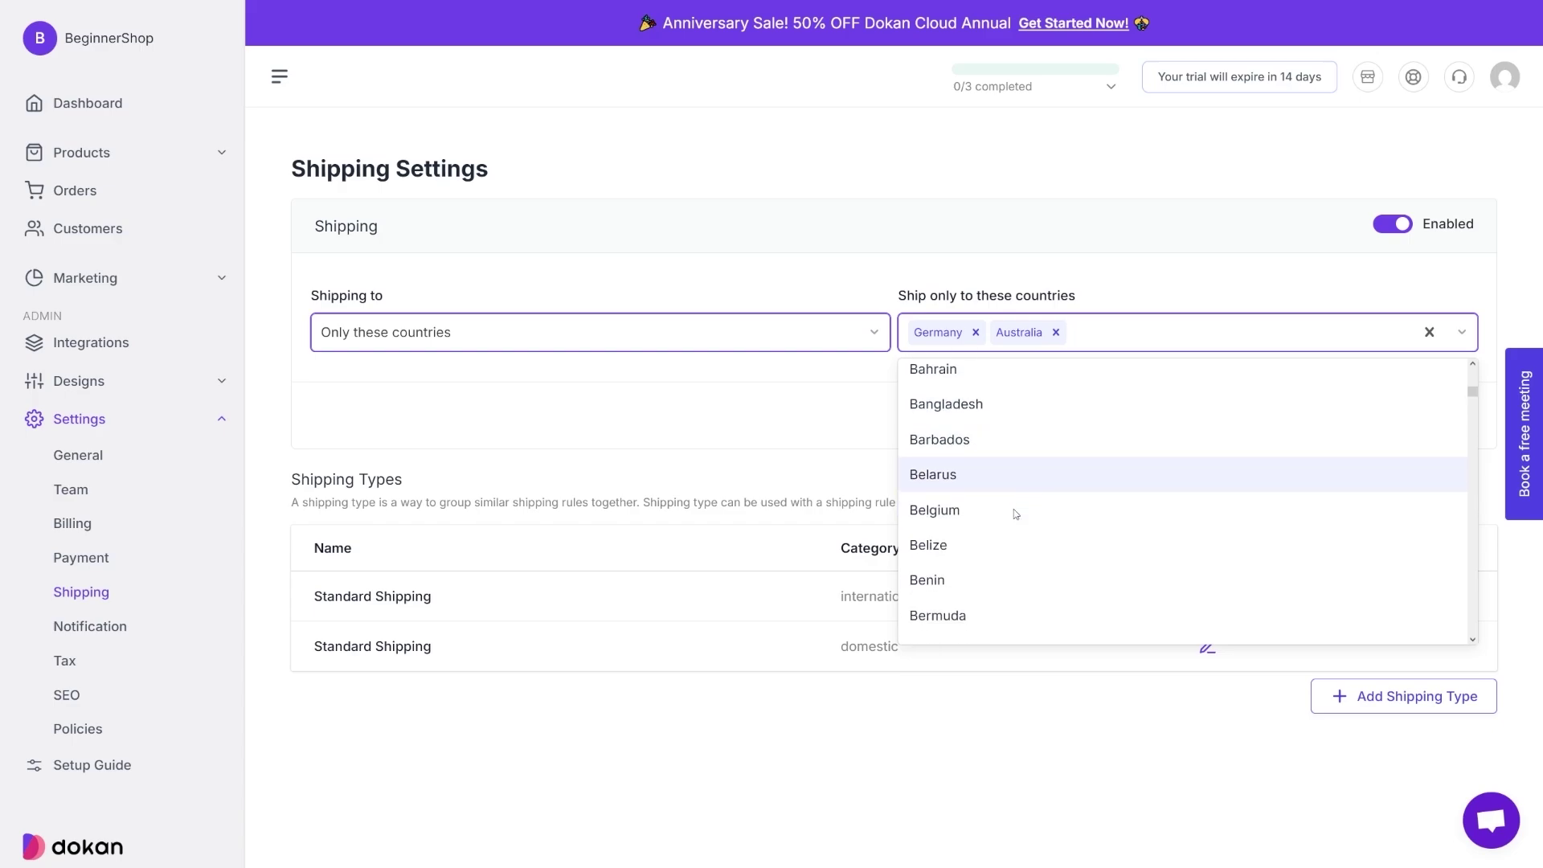
left_click(1016, 513)
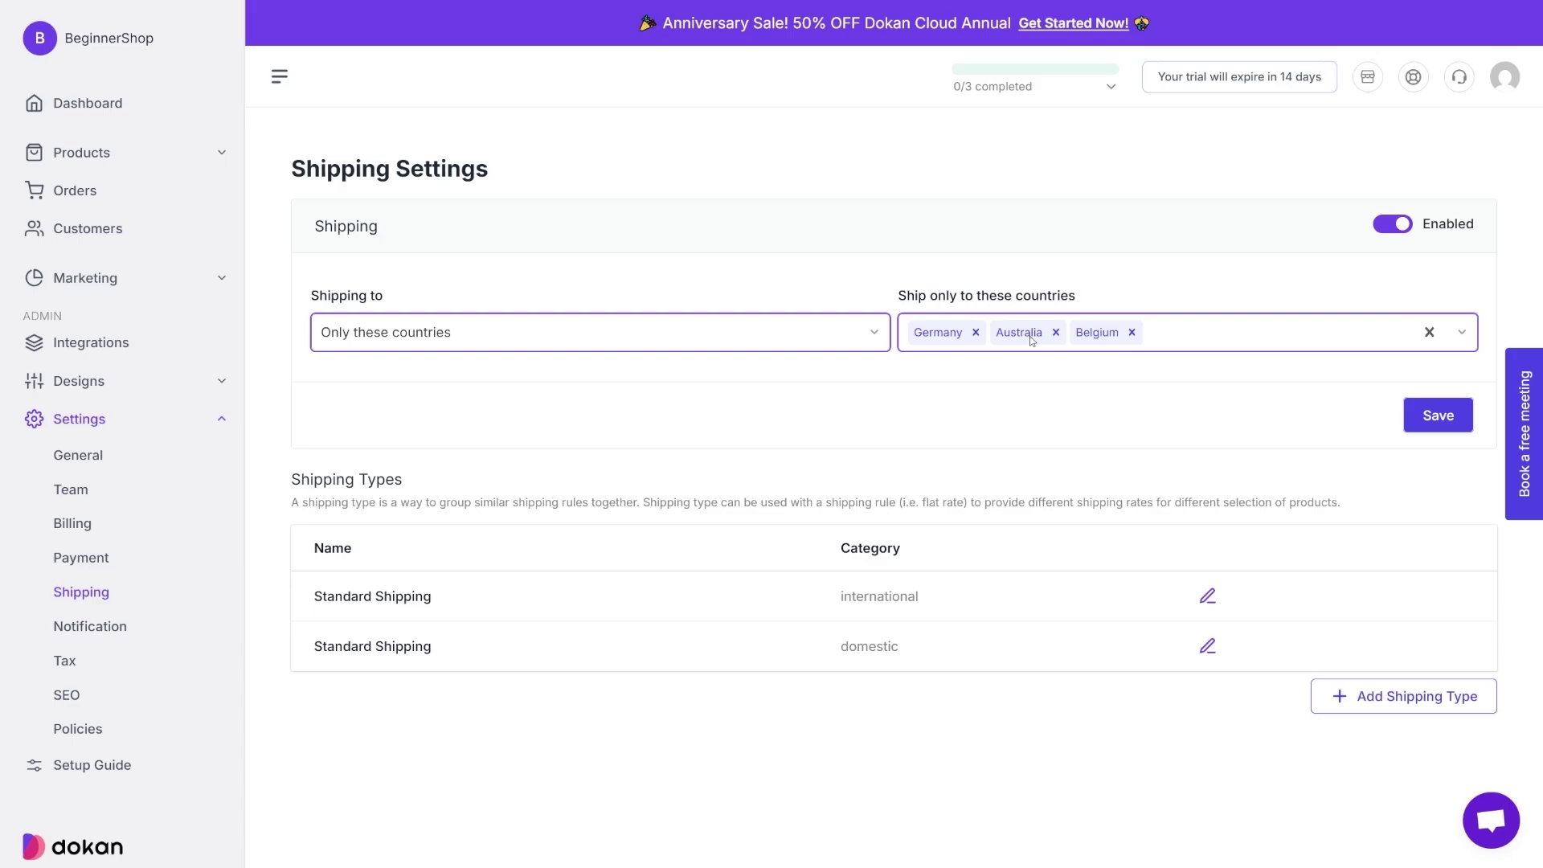
left_click(875, 336)
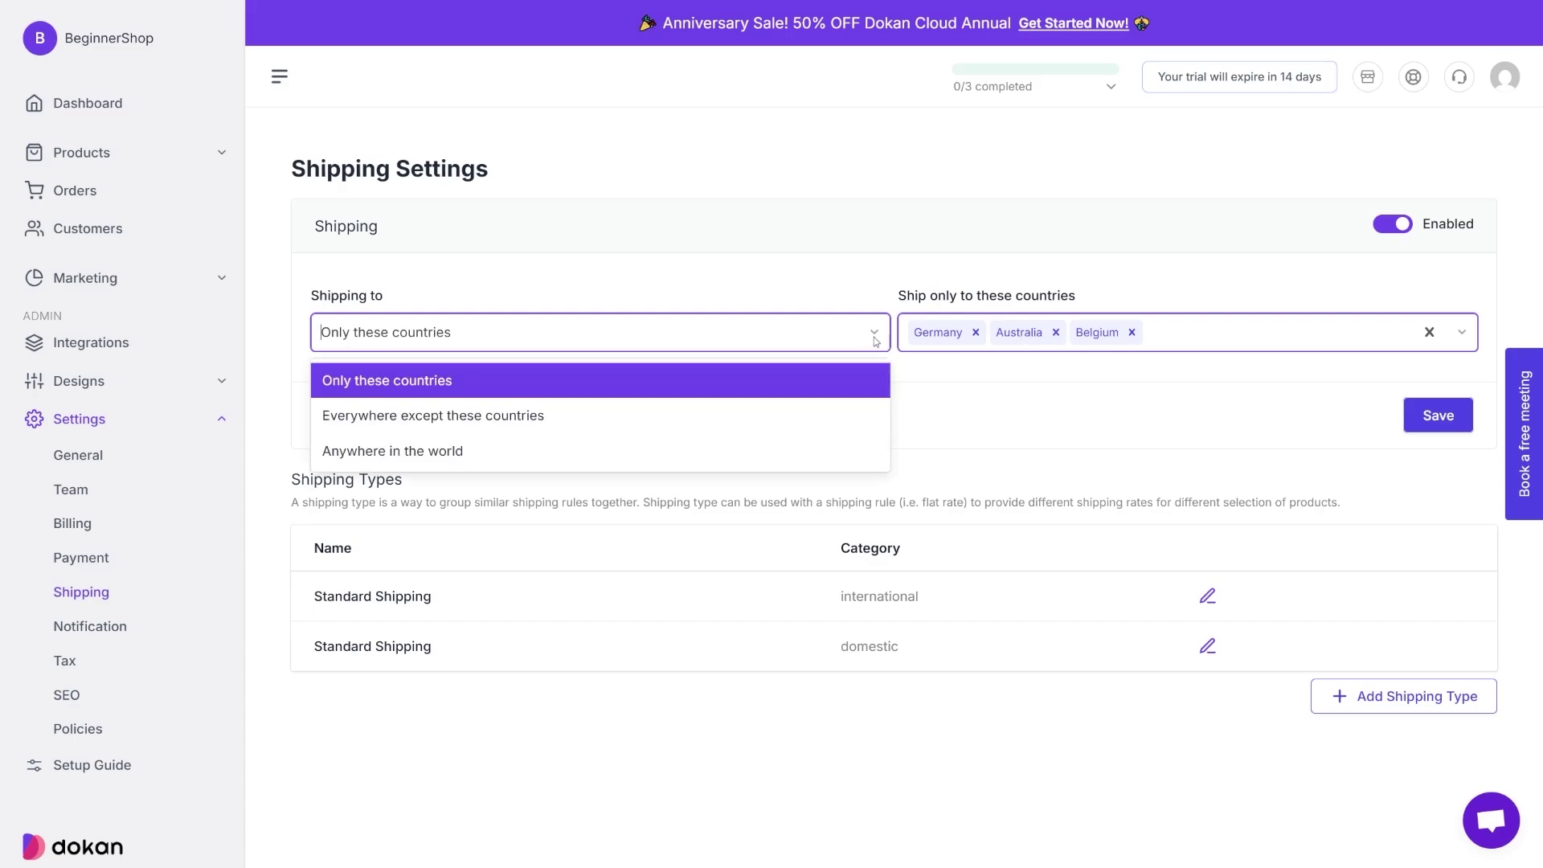
Step: Set shipping to 'Everywhere except these countries' with Egypt excluded
left_click(441, 416)
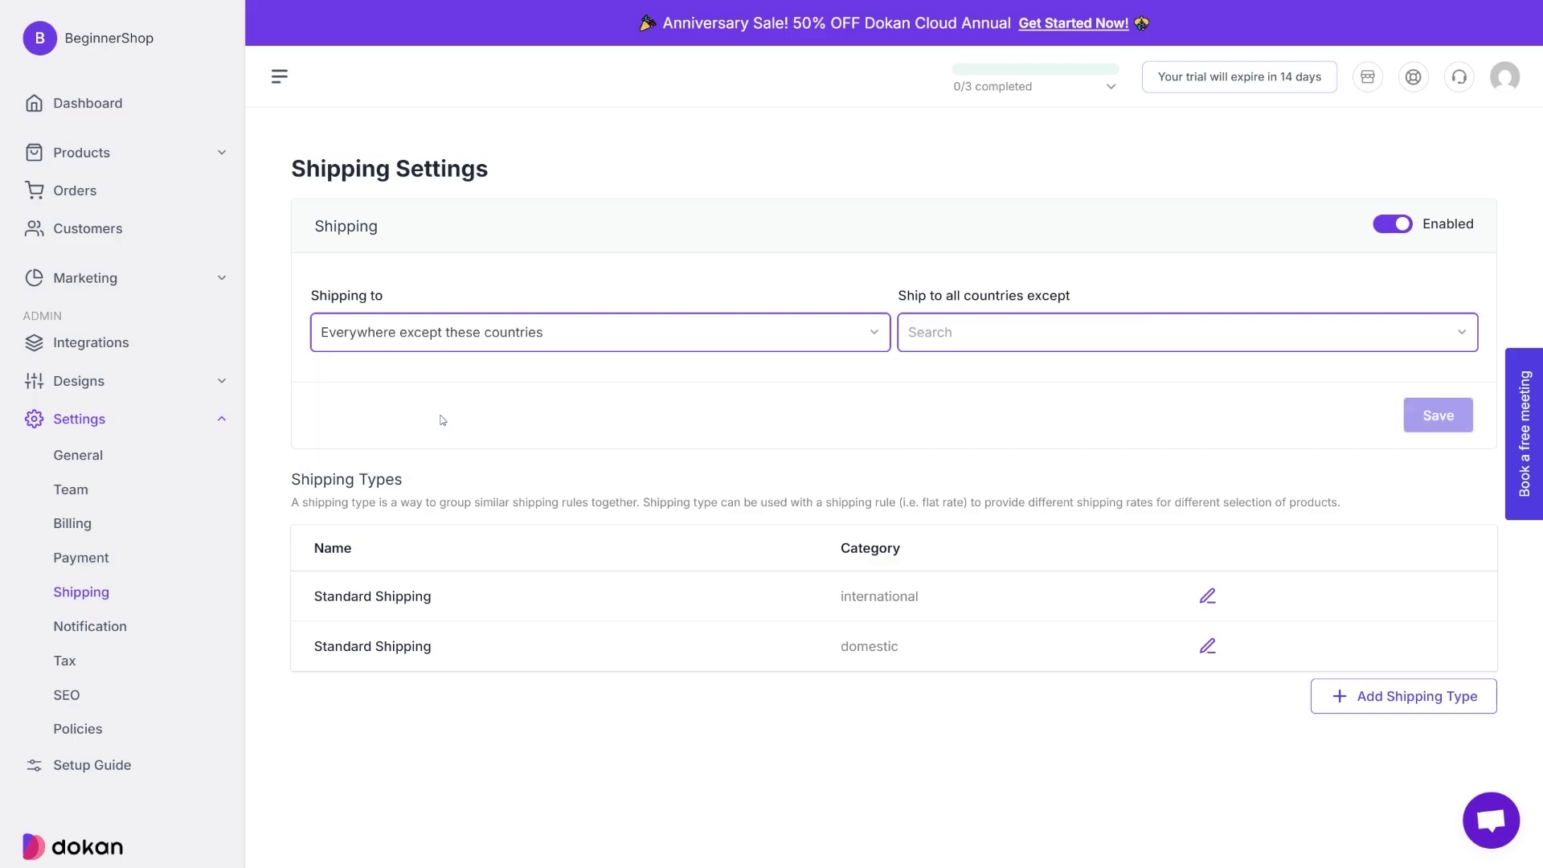
left_click(984, 337)
scroll(1078, 484, "down", 15)
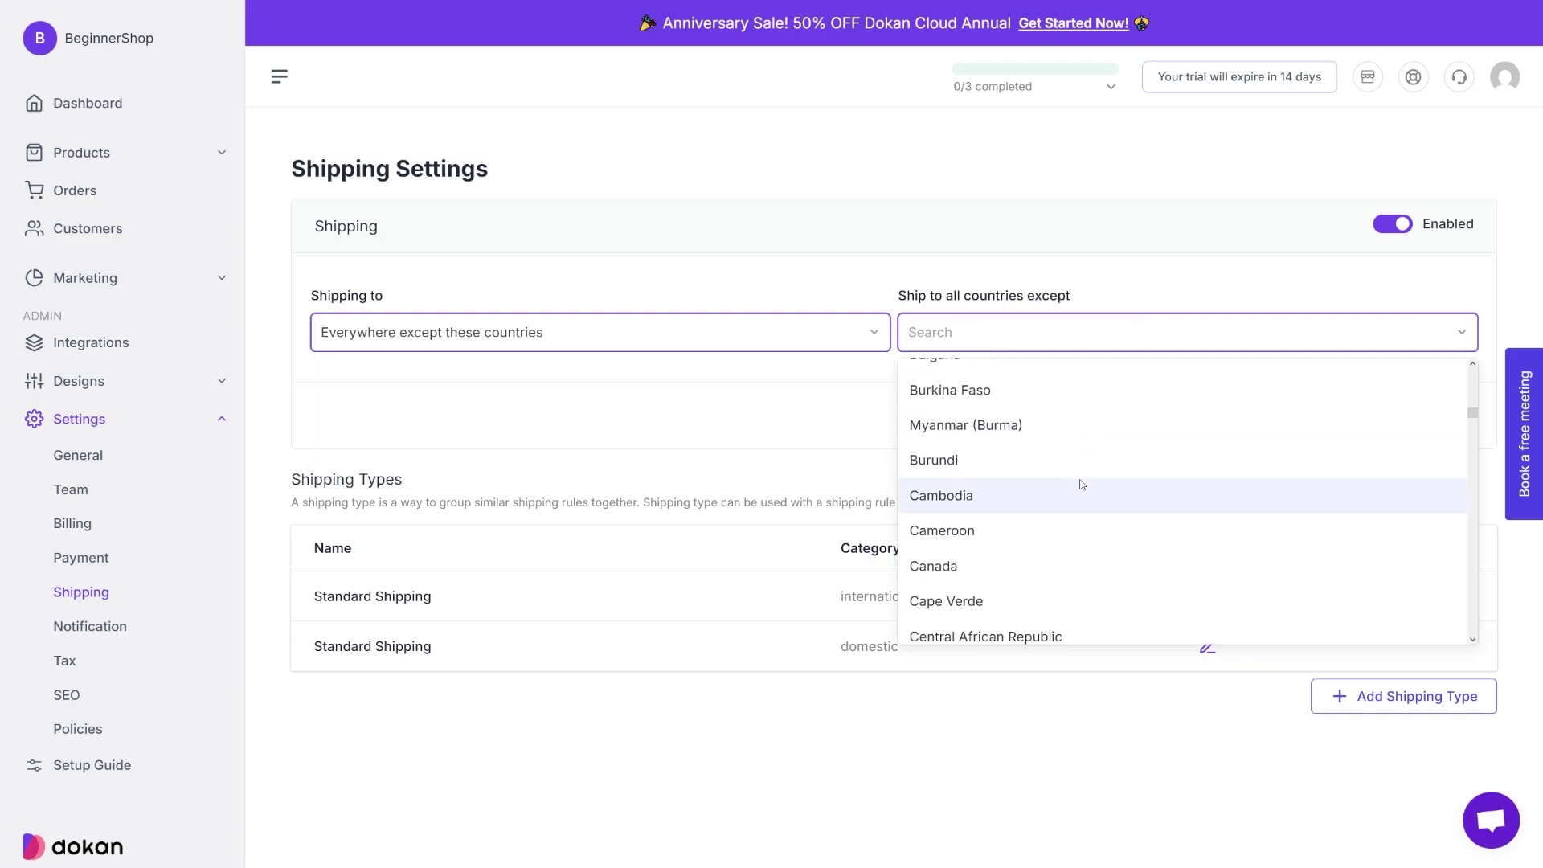
scroll(1082, 485, "down", 2)
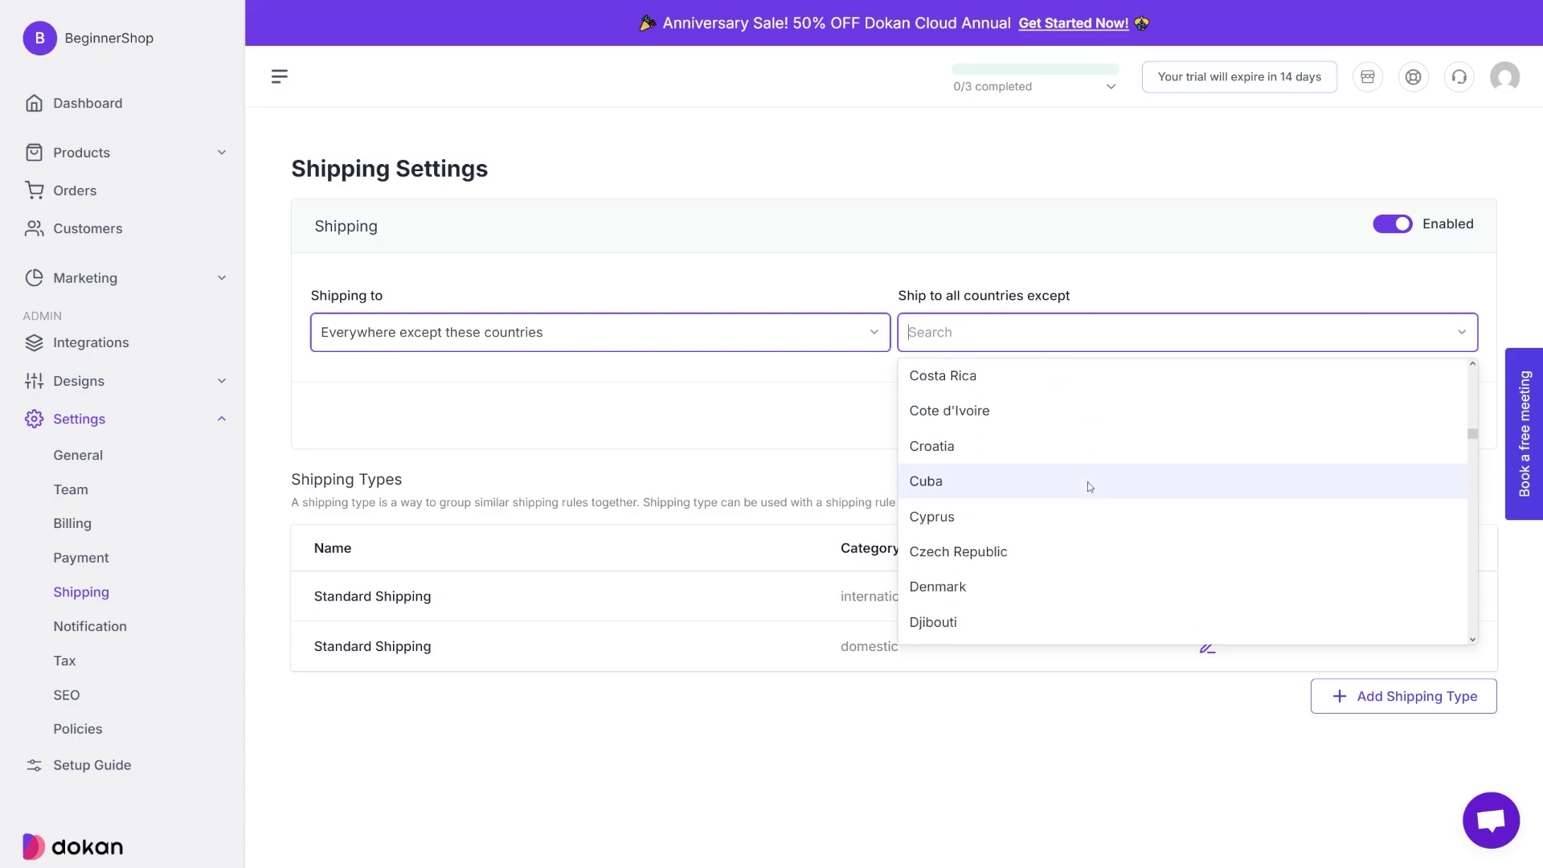
scroll(1082, 484, "down", 2)
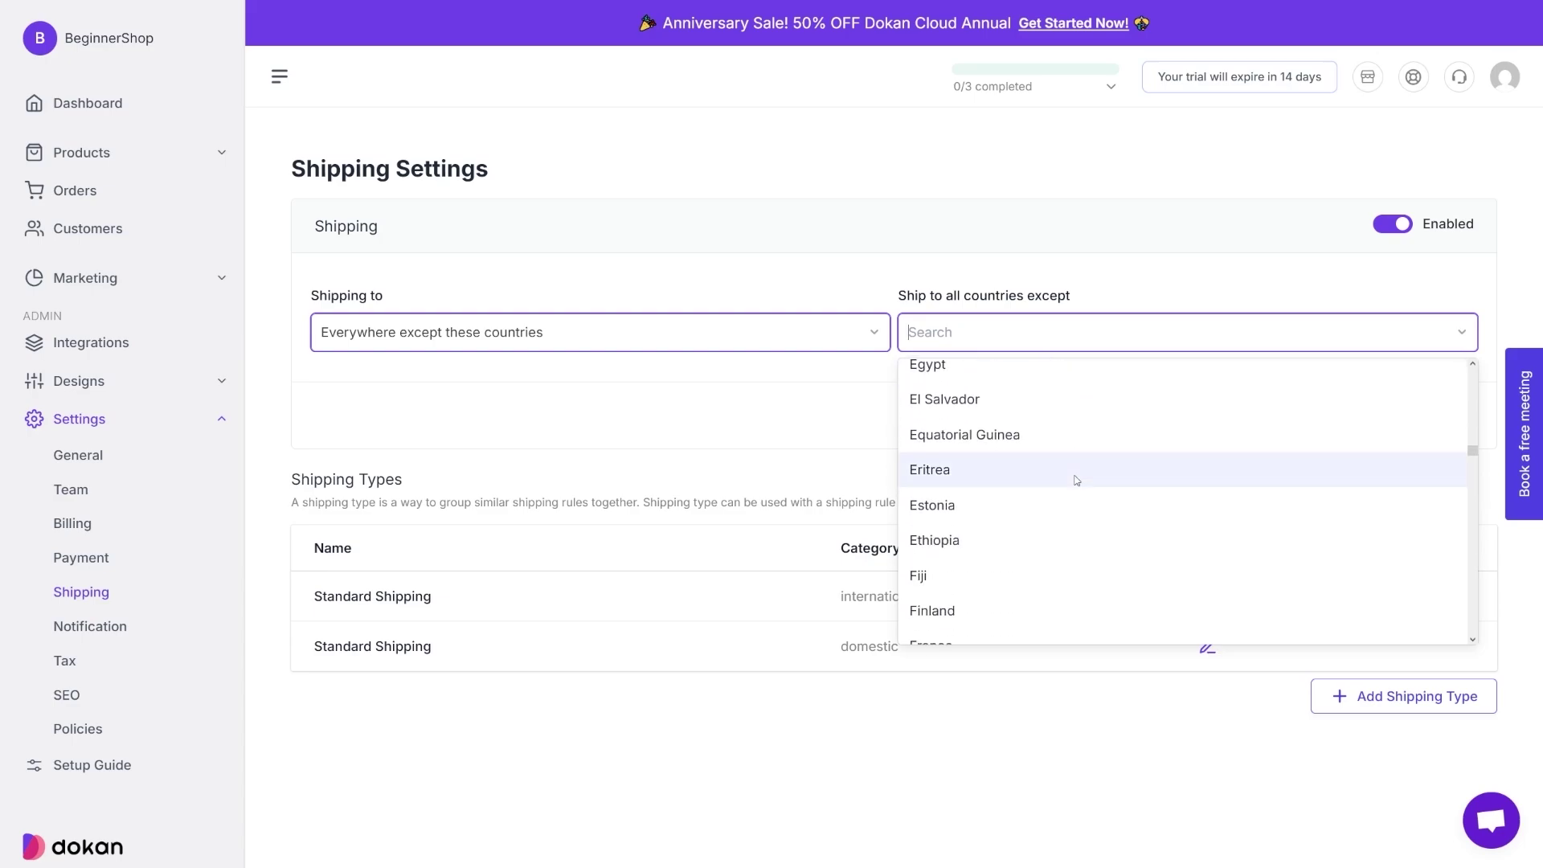
scroll(1077, 480, "up", 3)
left_click(962, 575)
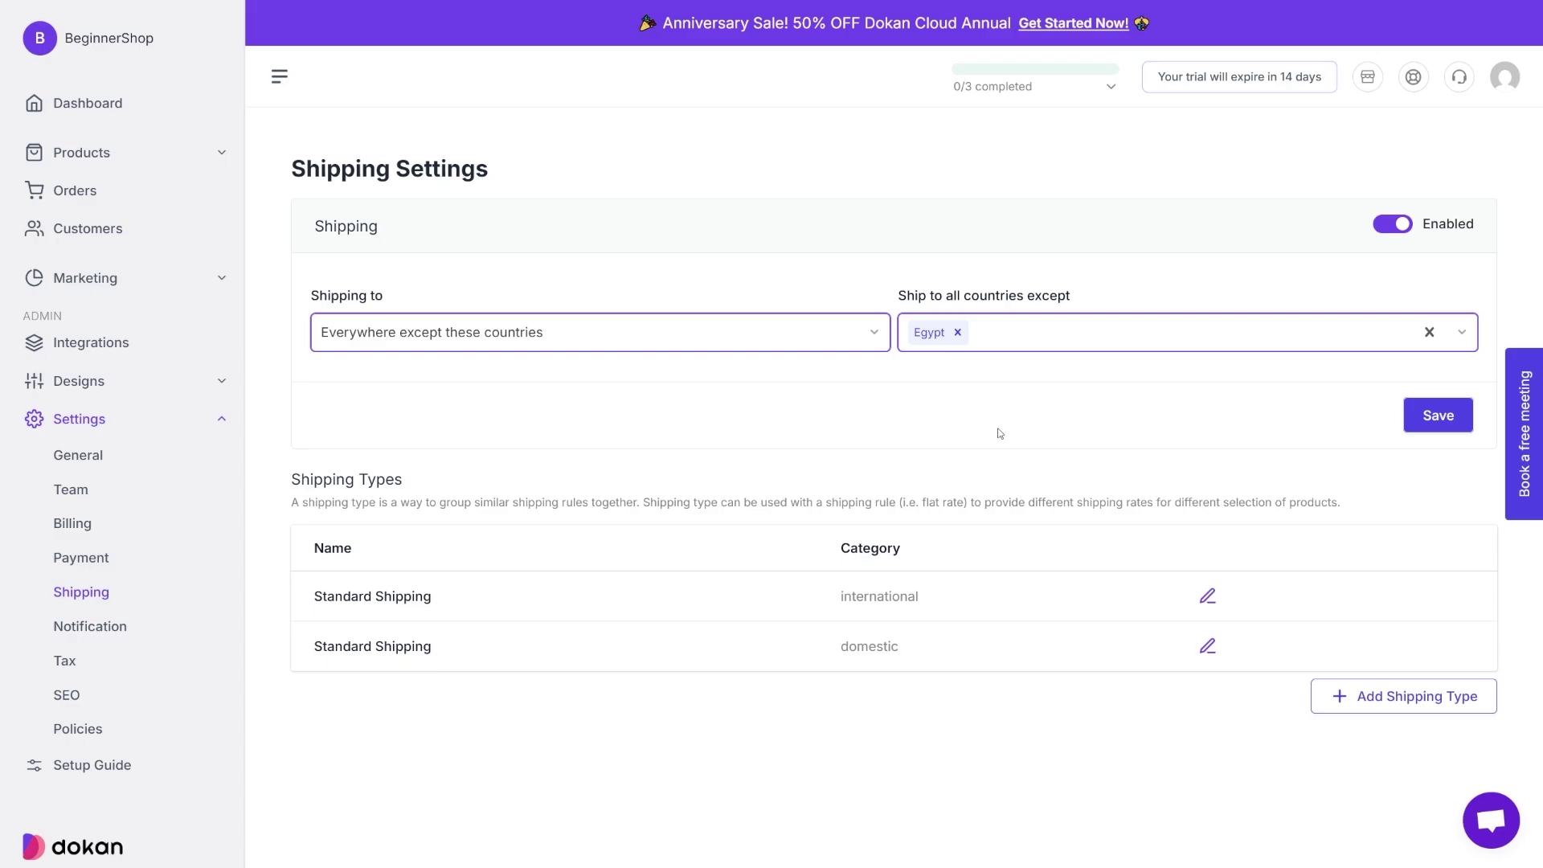
Step: Change the shipping destination to 'Anywhere in the world' and save the settings
left_click(594, 332)
left_click(460, 450)
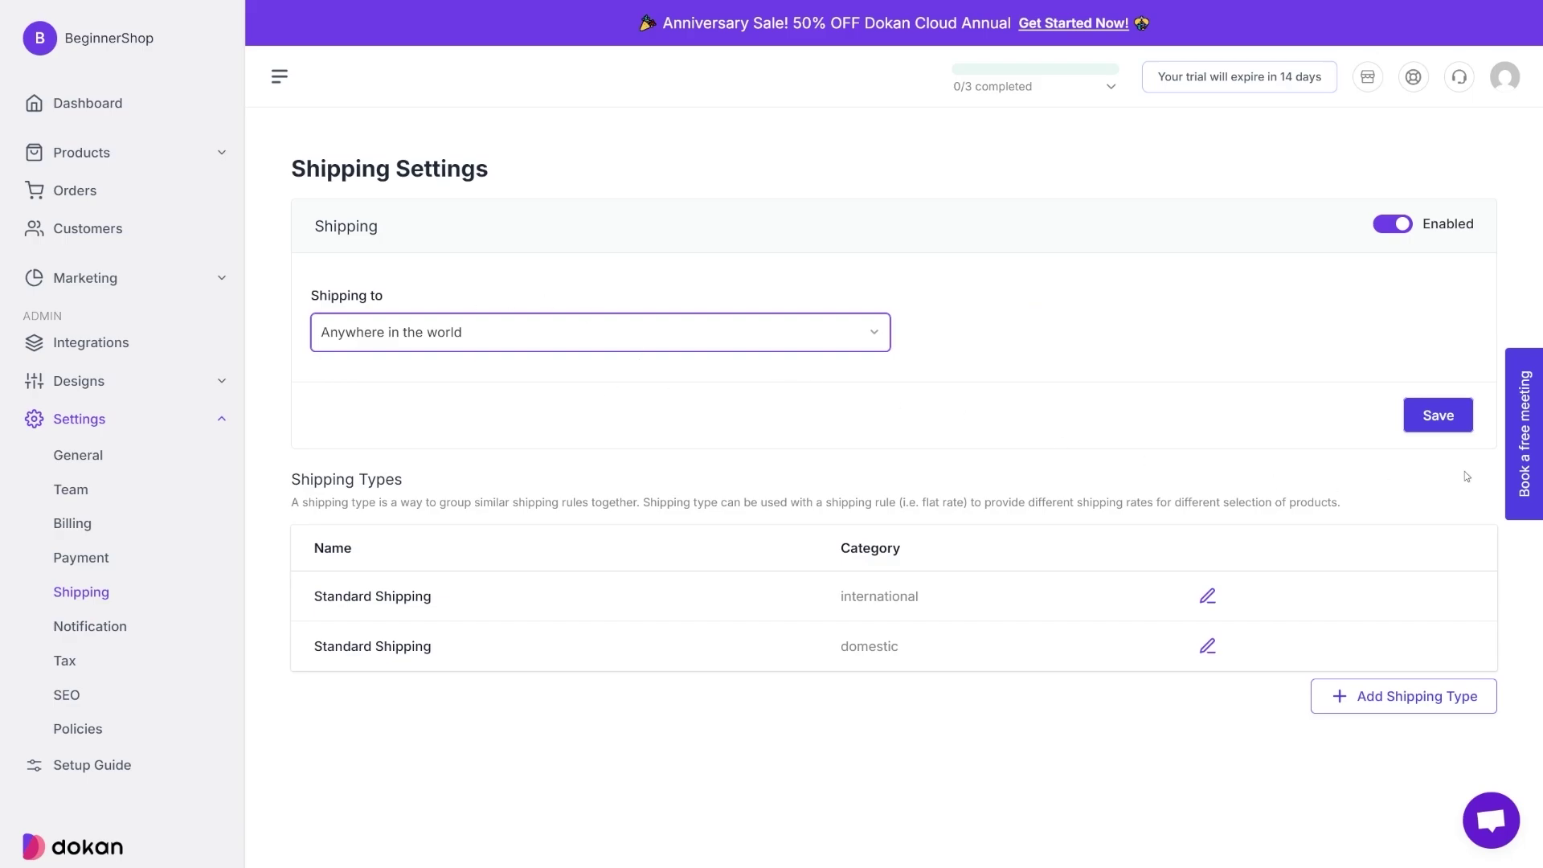
left_click(1455, 418)
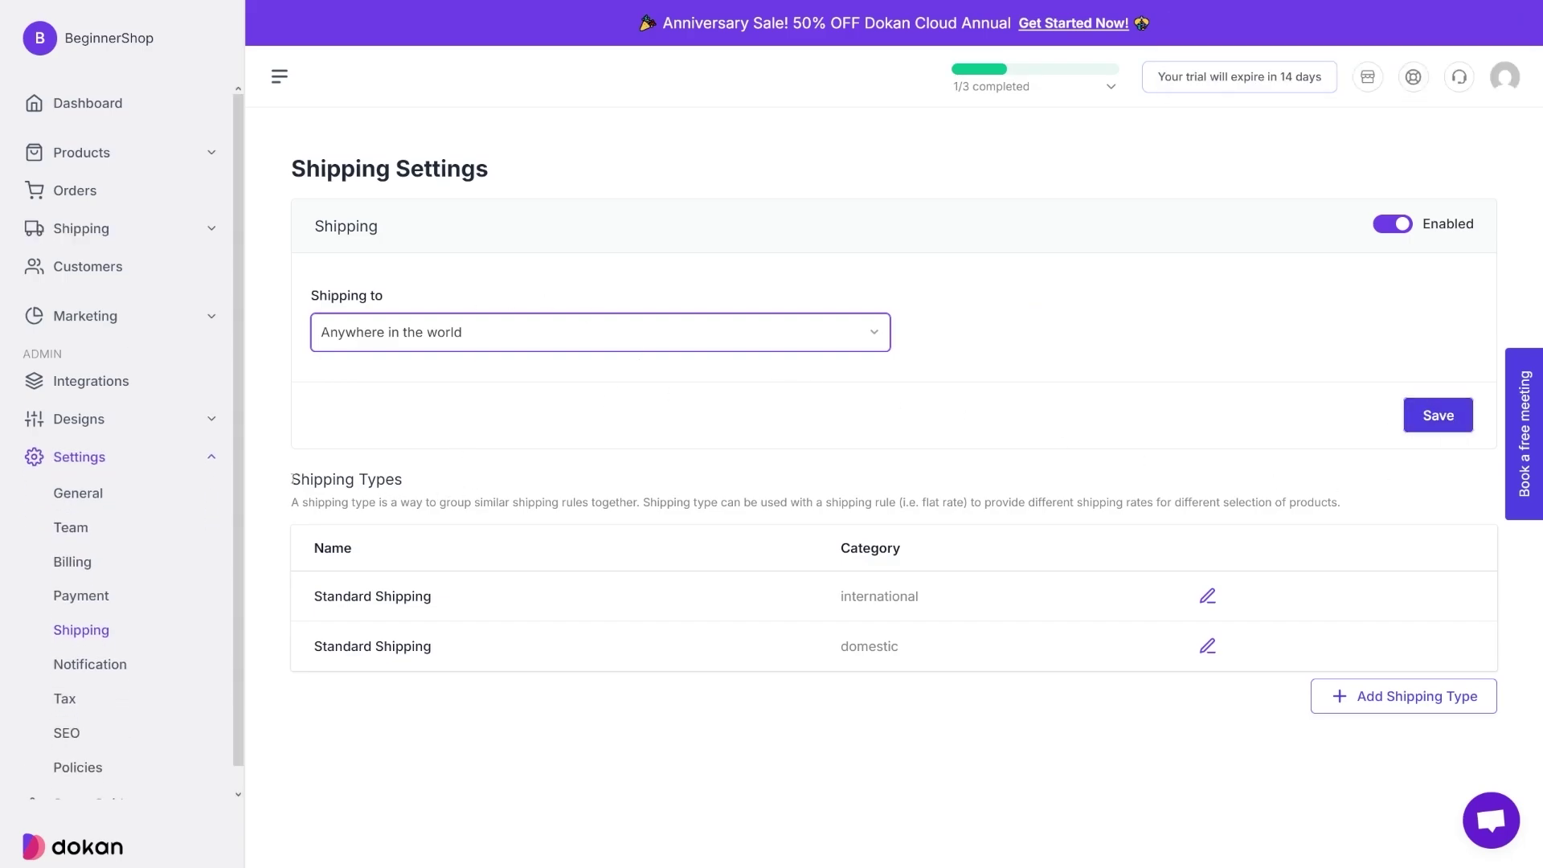
left_click_drag(292, 479, 403, 480)
left_click(404, 481)
left_click(1208, 597)
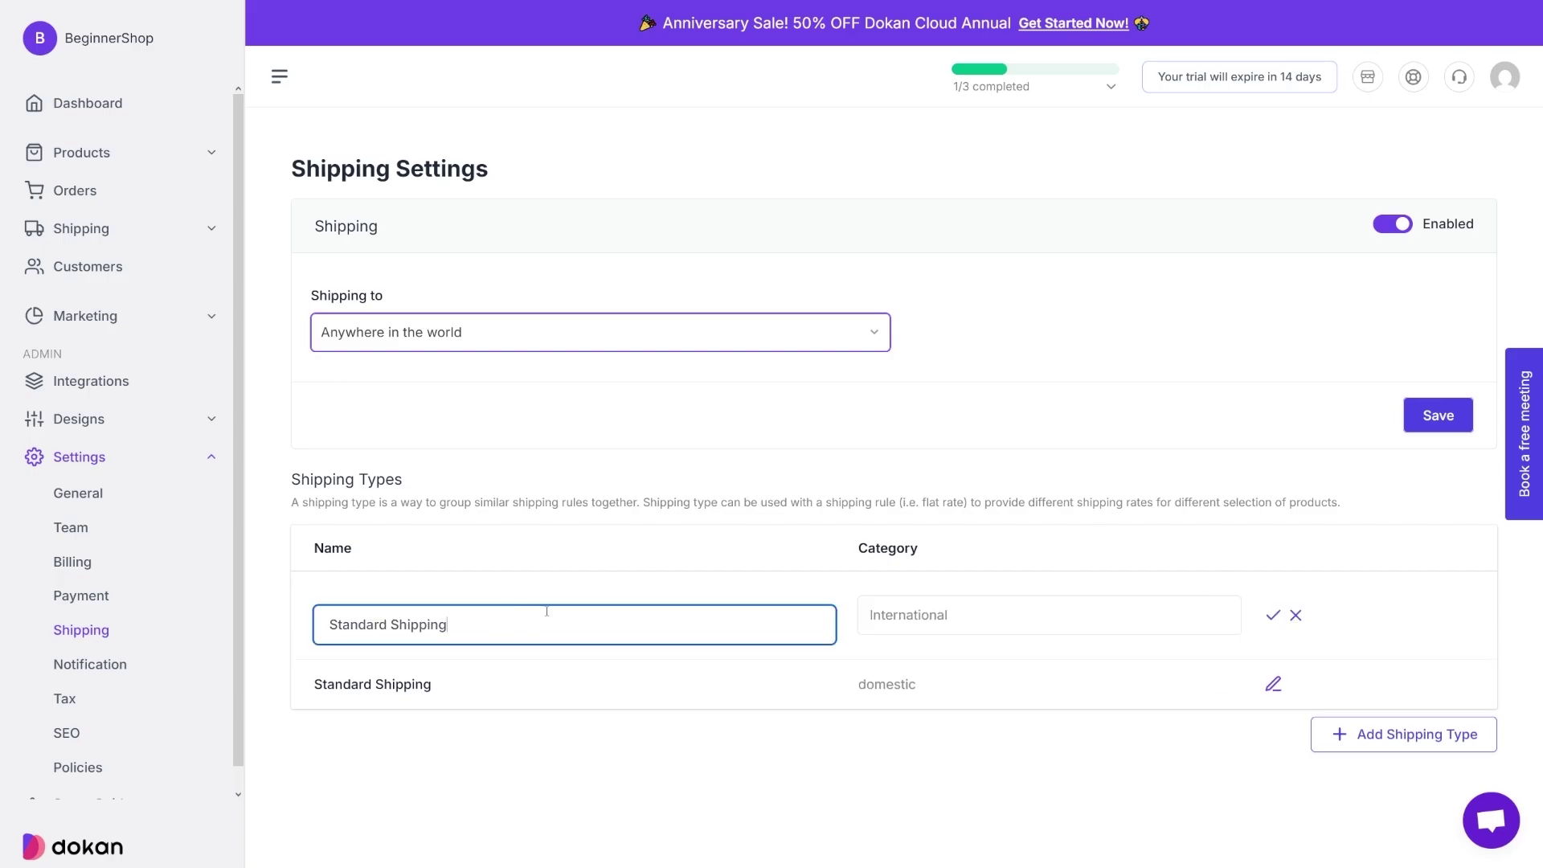
left_click(996, 620)
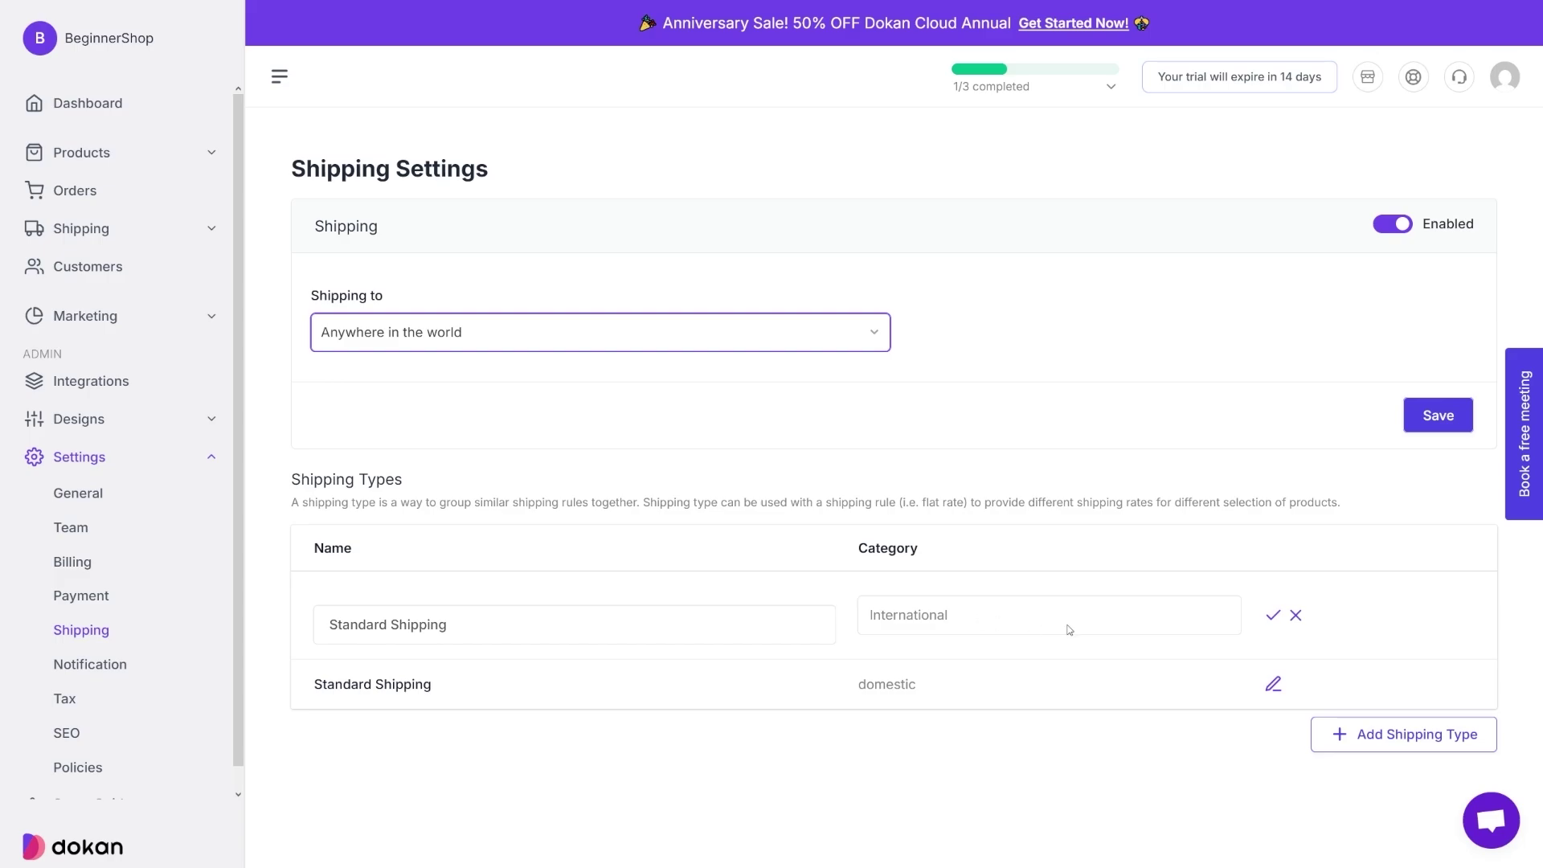
left_click(1273, 614)
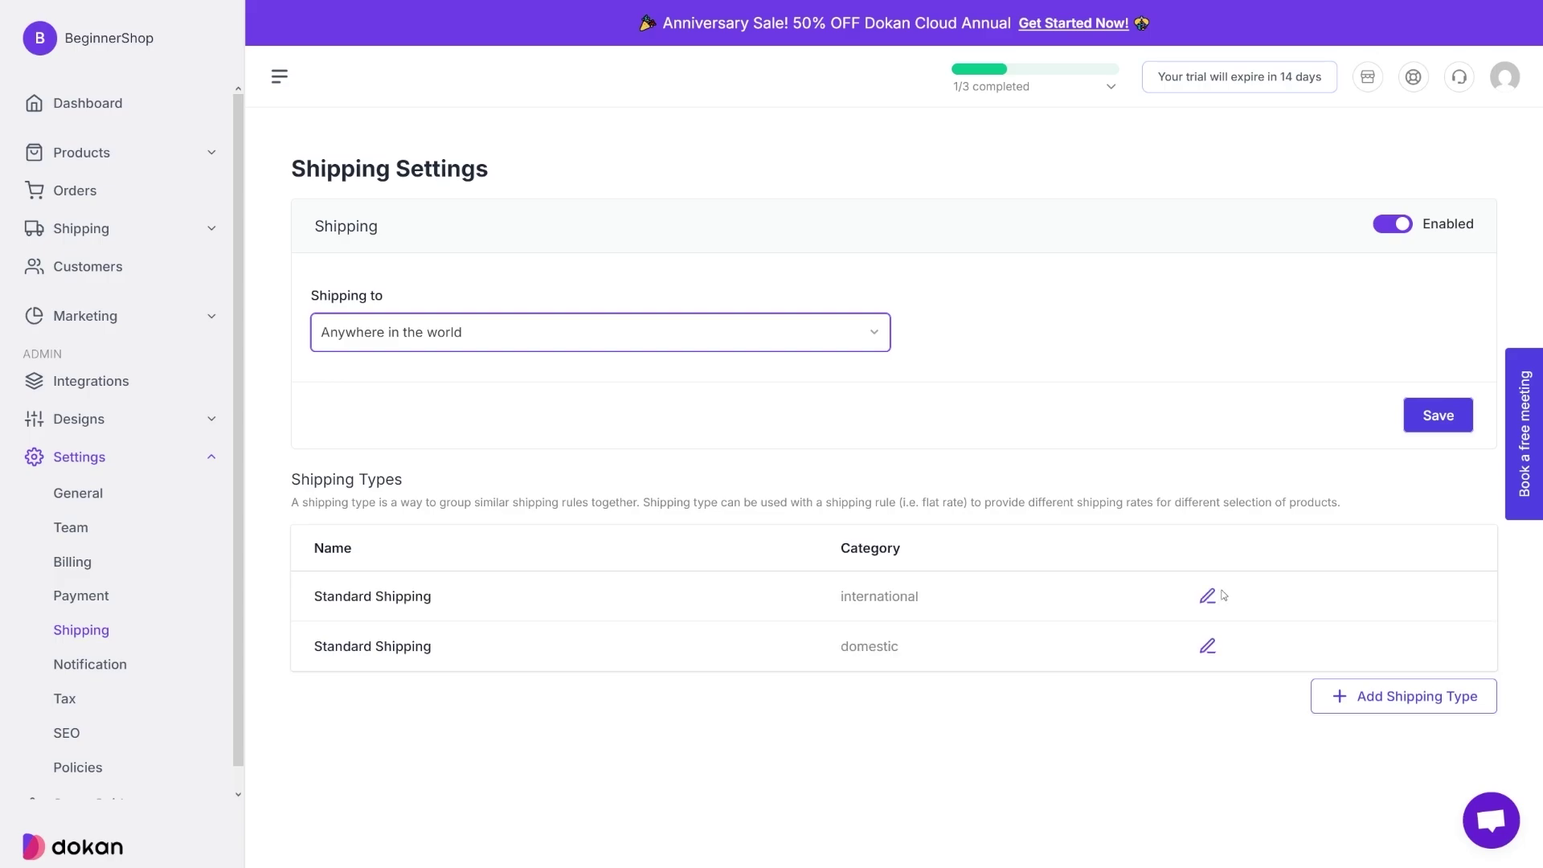
left_click(1365, 707)
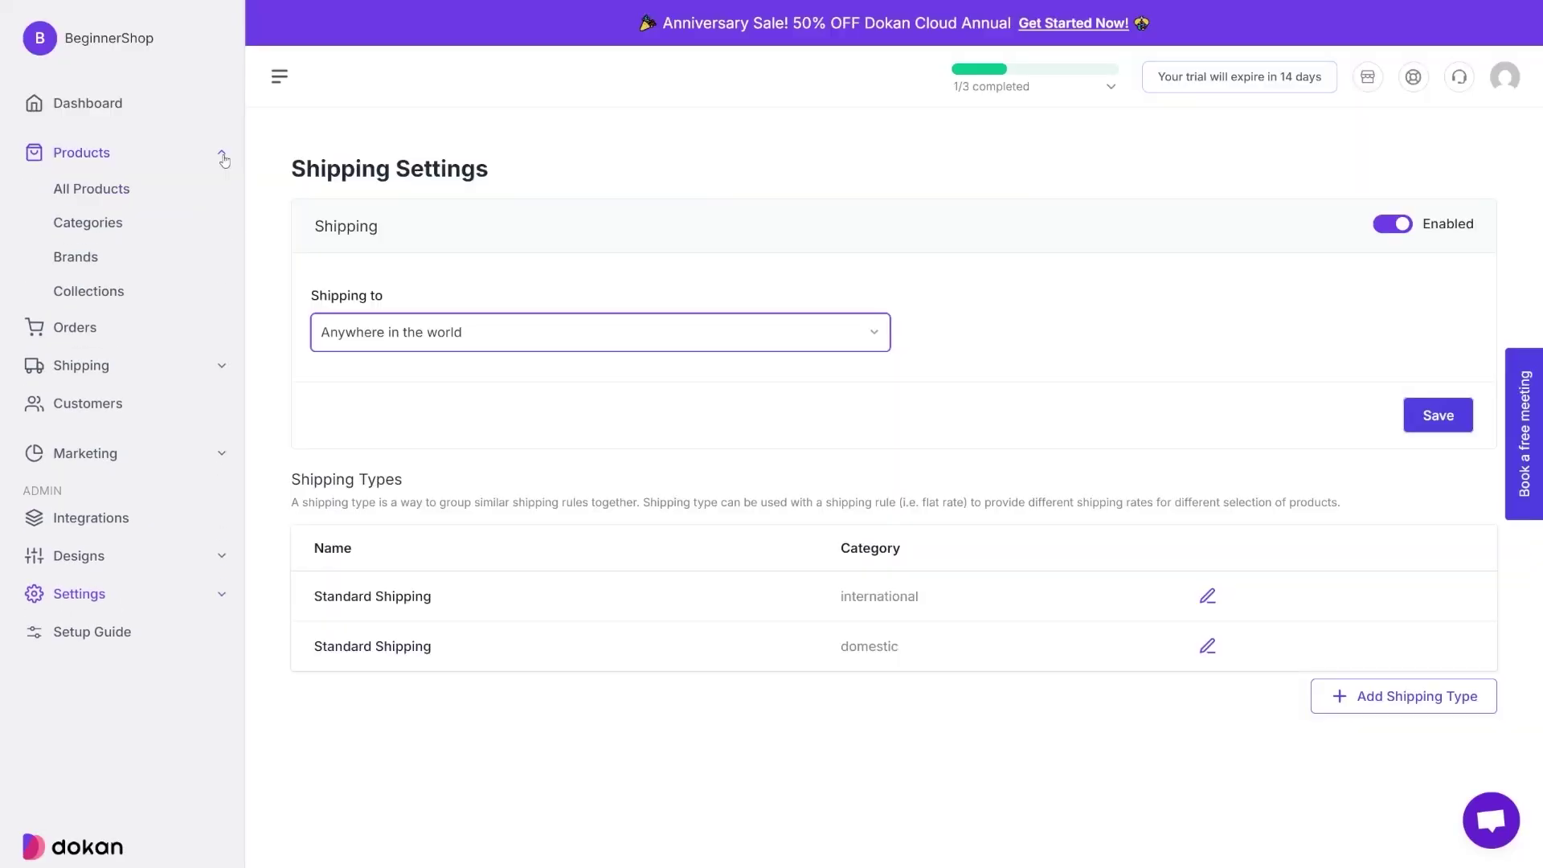
Step: Collapse the product pages list and expand then collapse the Marketing and Designs sidebar sections
left_click(223, 157)
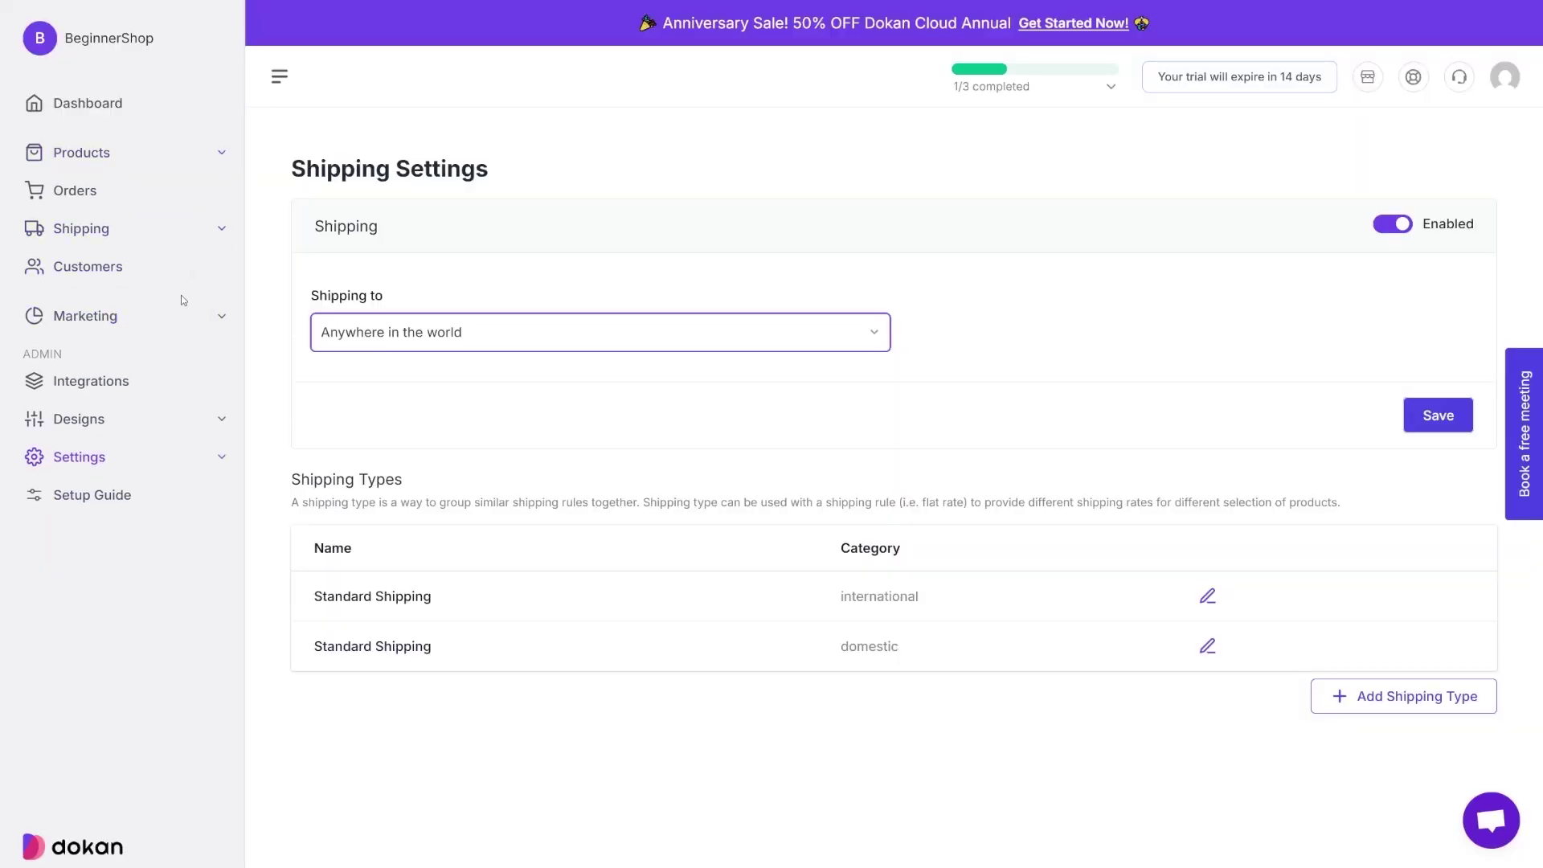
left_click(221, 320)
left_click(220, 320)
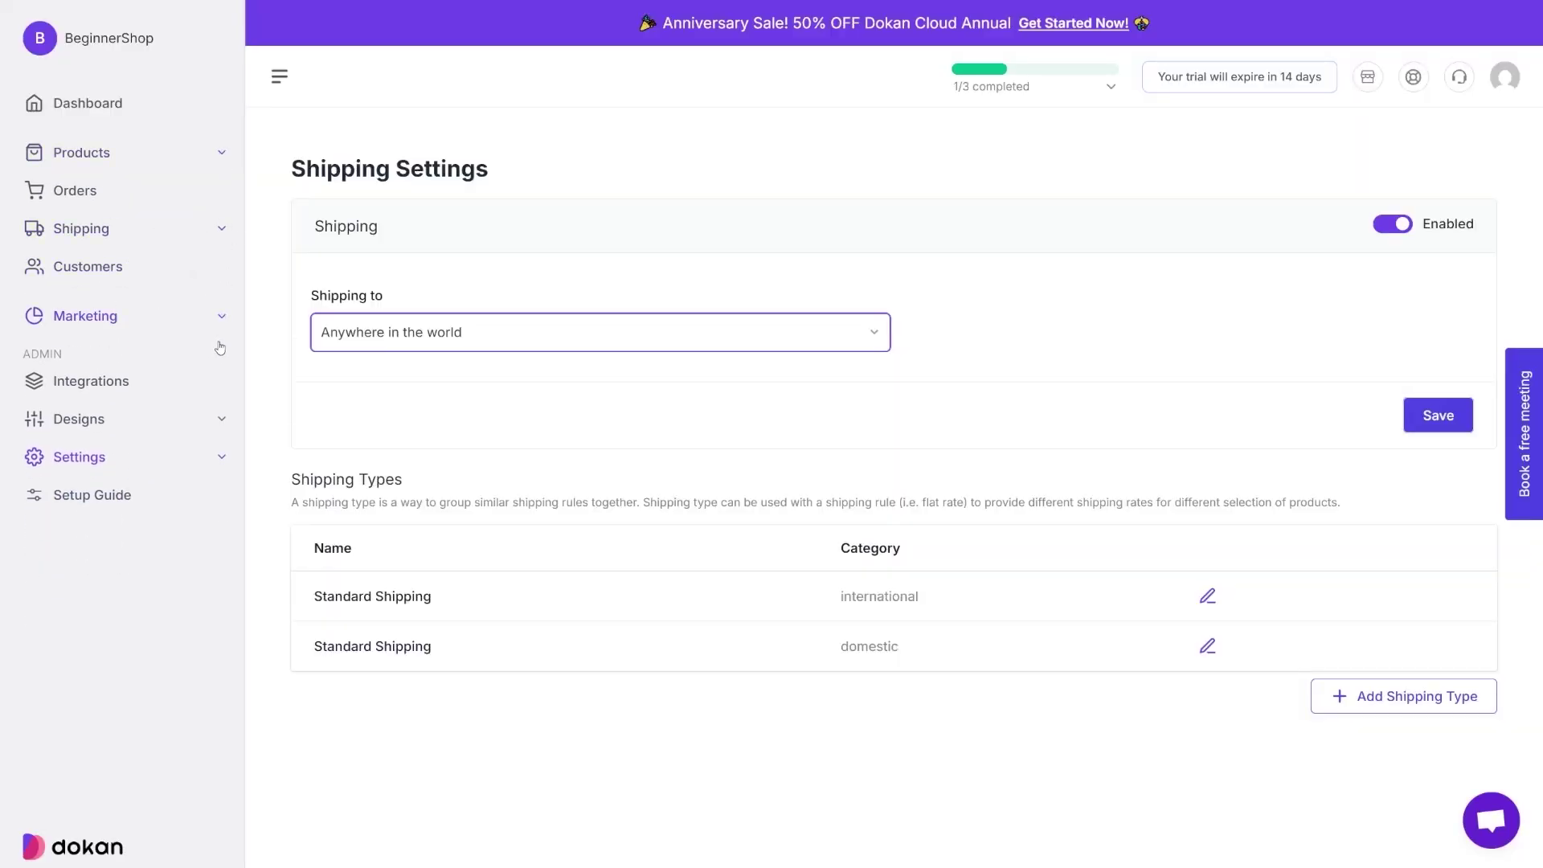
left_click(223, 420)
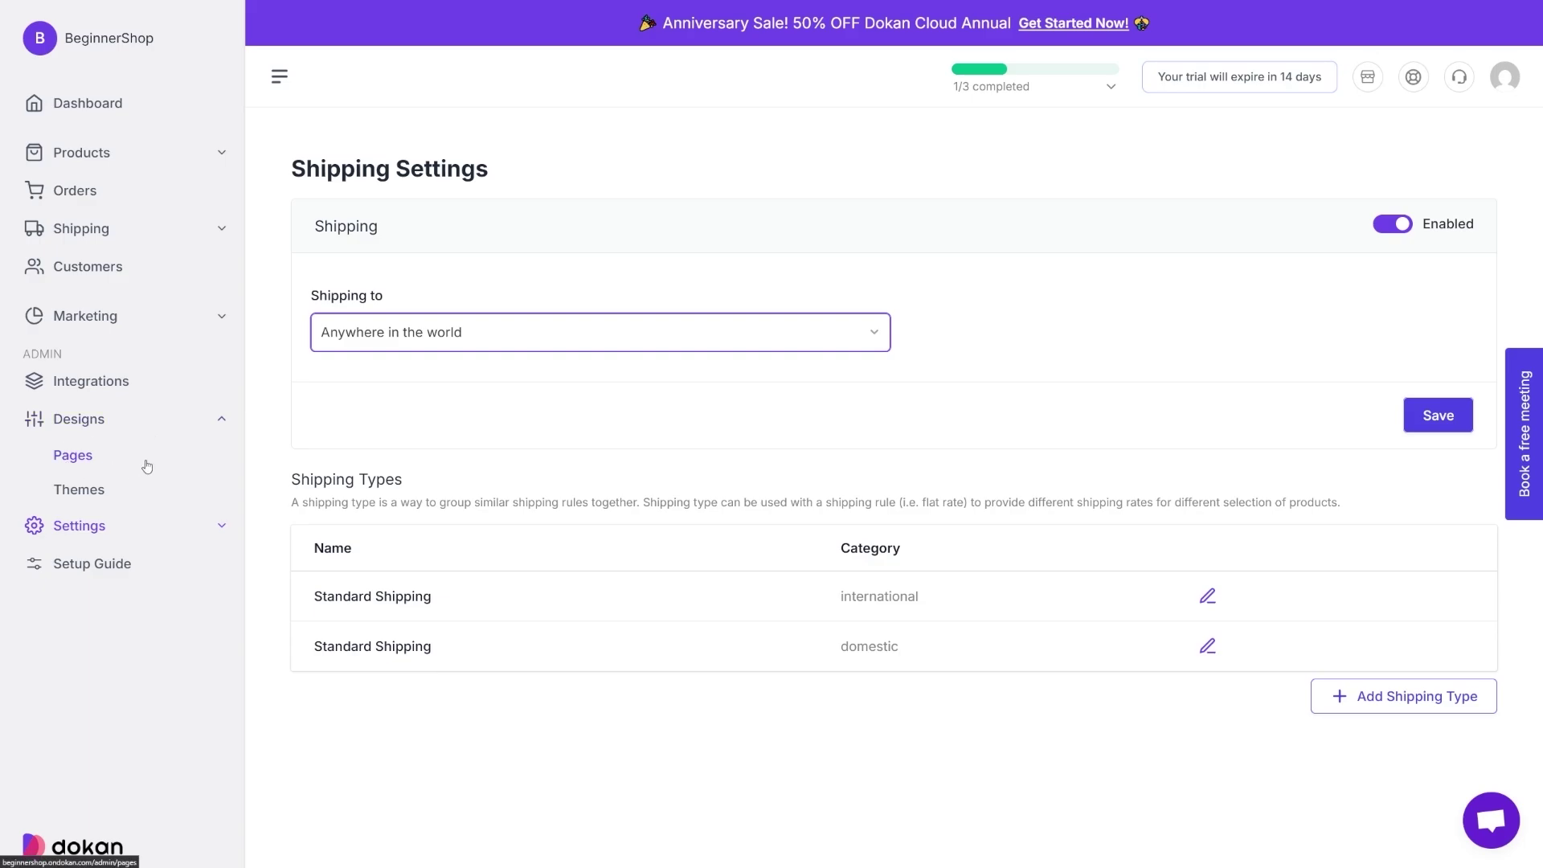
left_click(222, 421)
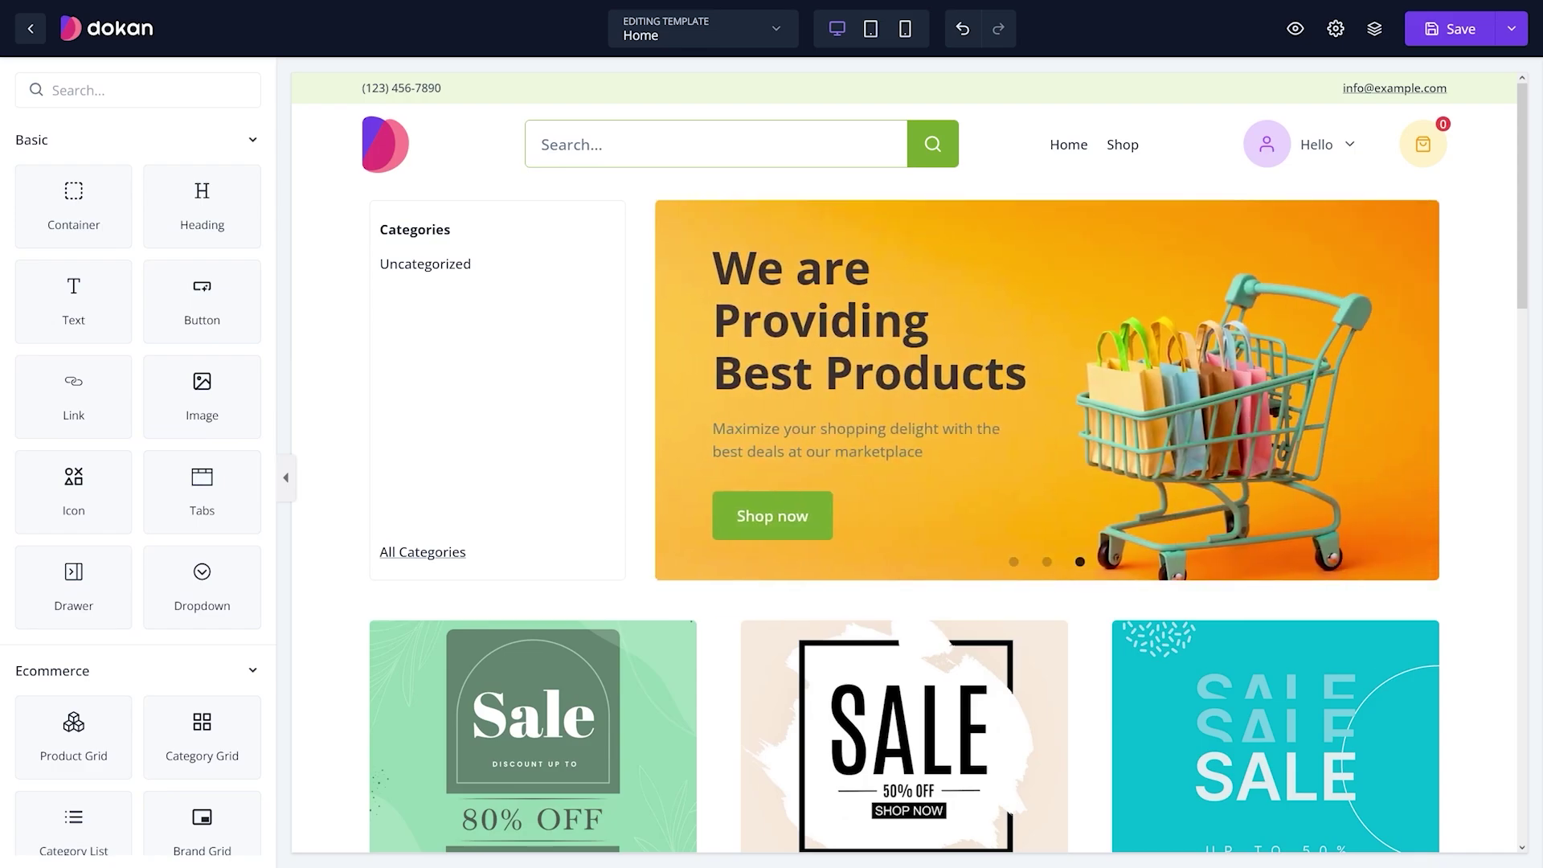
left_click_drag(202, 386, 652, 389)
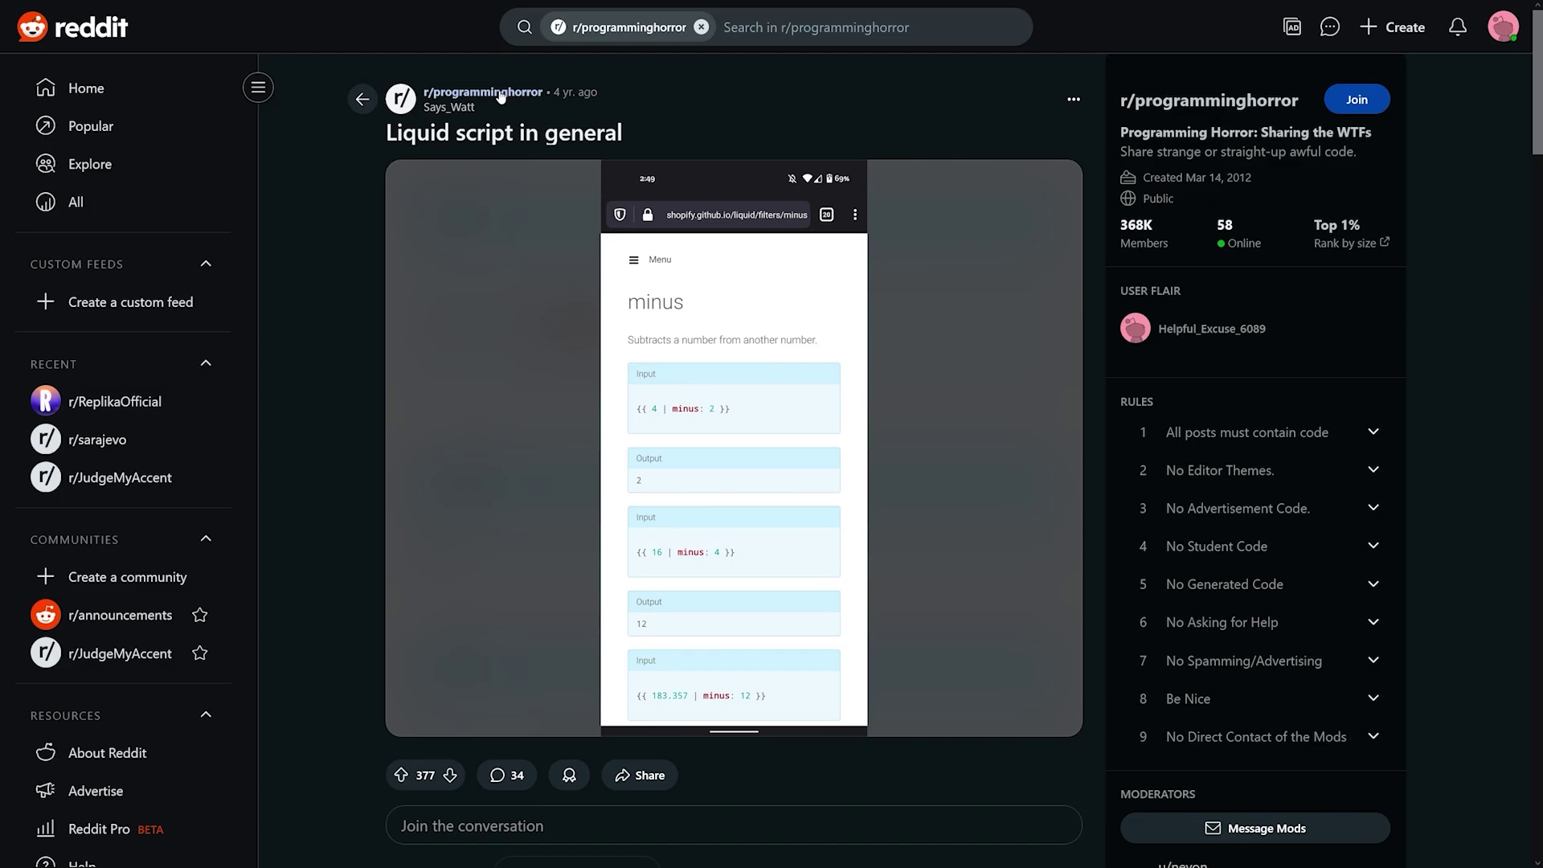
Step: Bring up the r/programminghorror link on the Reddit Liquid script post
mouse_move(500, 95)
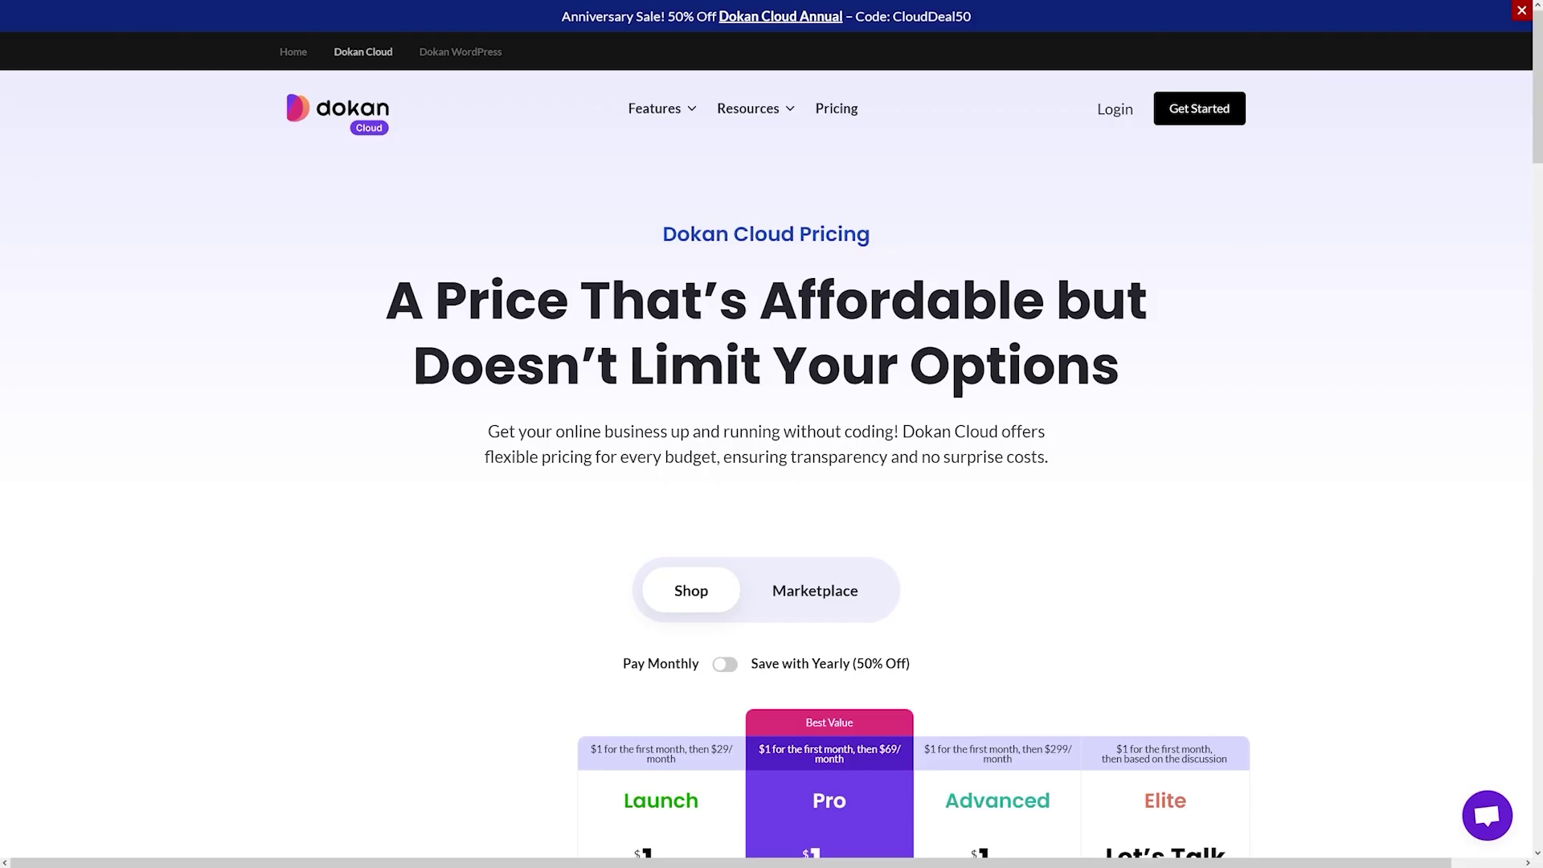
Step: Scroll down through the Dokan Cloud pricing table and back up
scroll(771, 434, "down", 4)
scroll(772, 434, "down", 6)
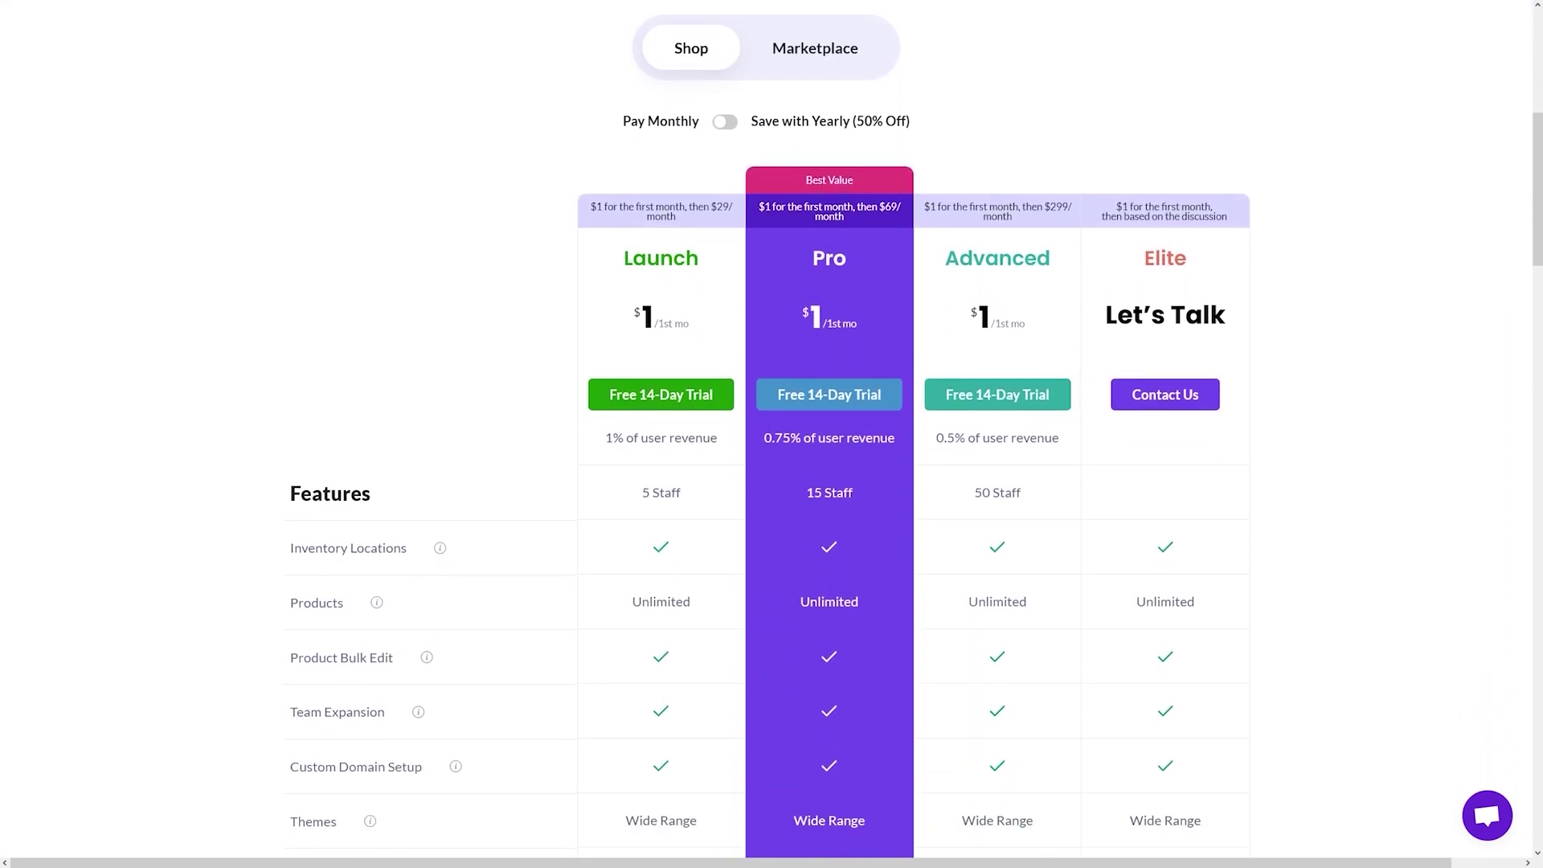
scroll(771, 434, "down", 1)
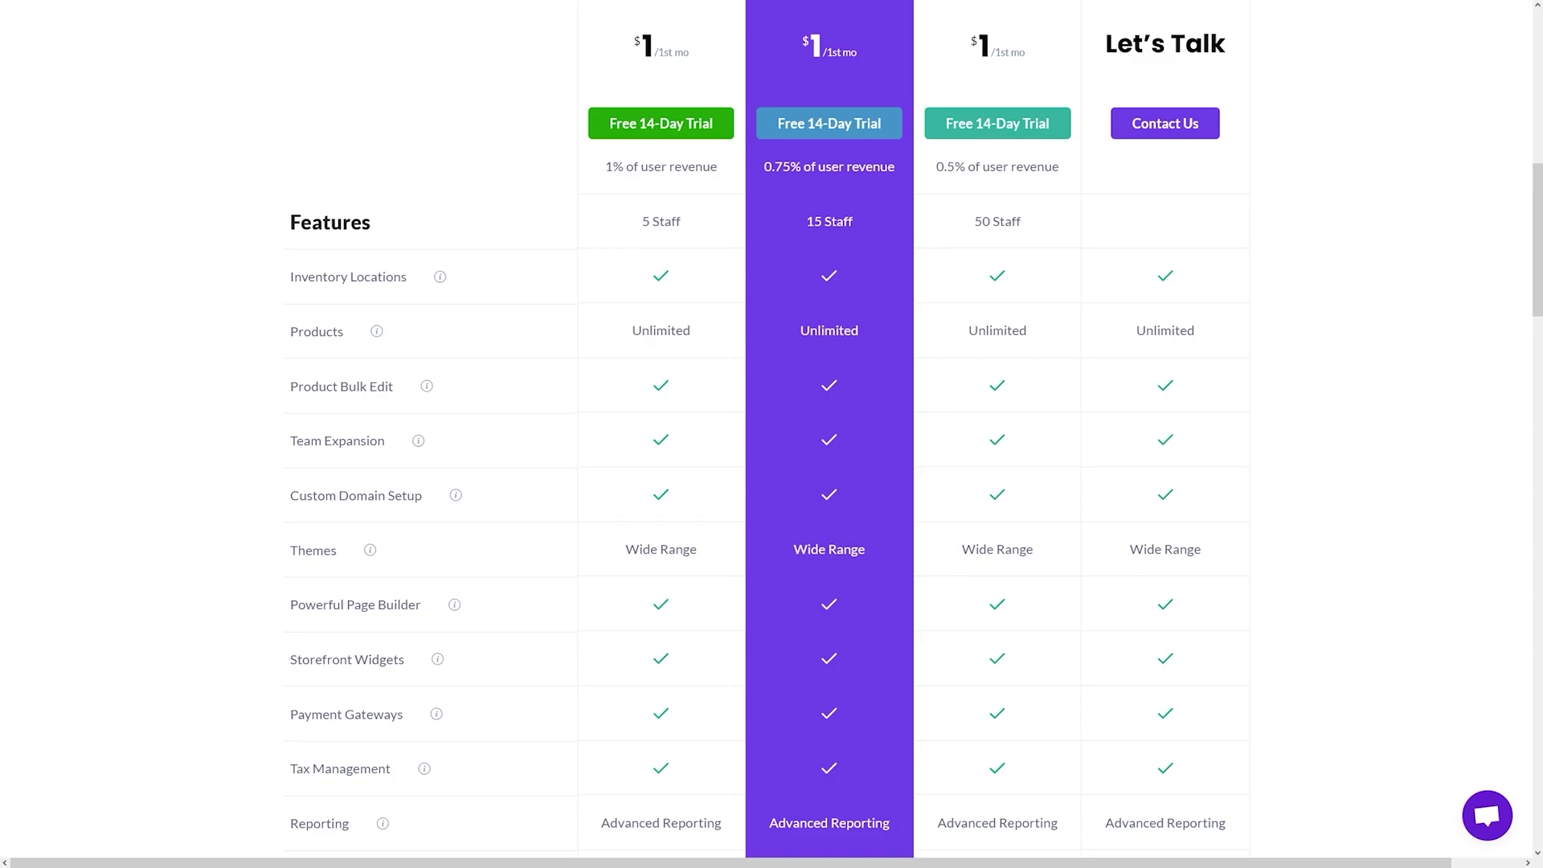
scroll(771, 434, "down", 1)
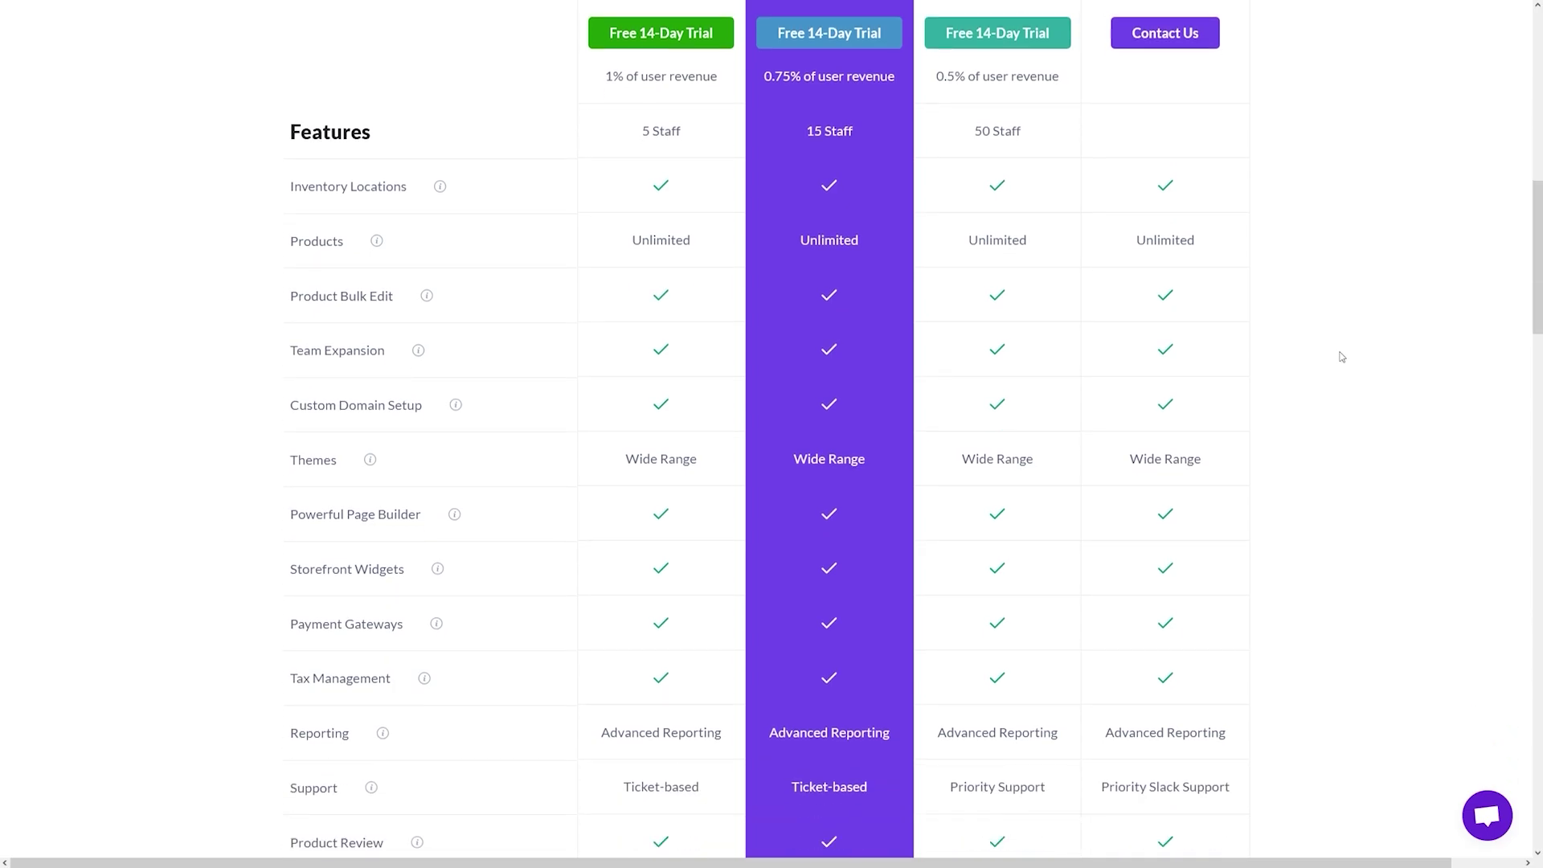
scroll(1396, 402, "down", 1)
scroll(1397, 383, "up", 7)
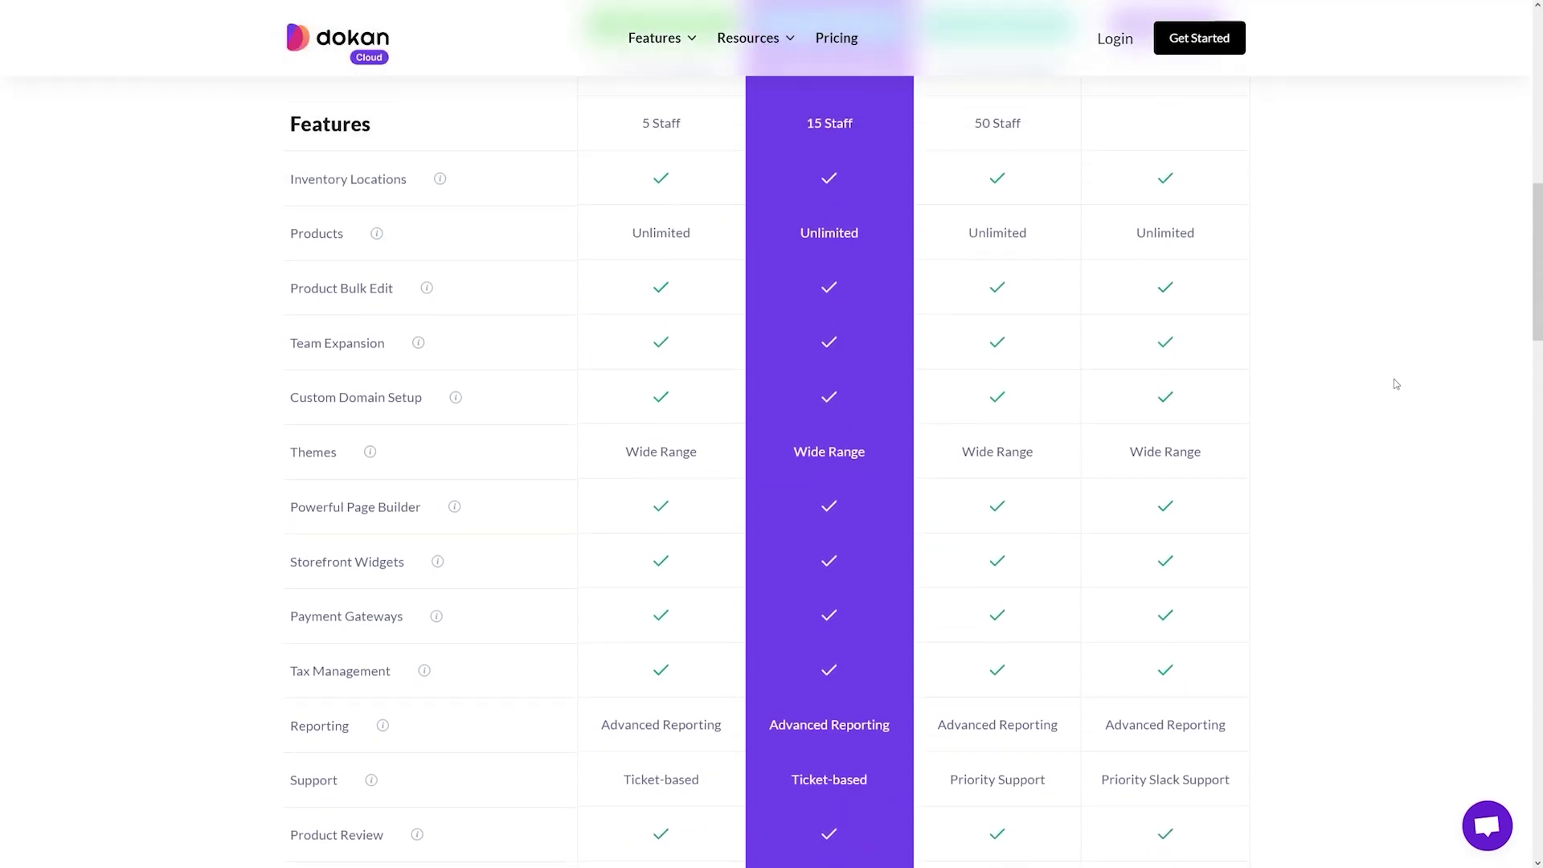
scroll(1394, 386, "up", 4)
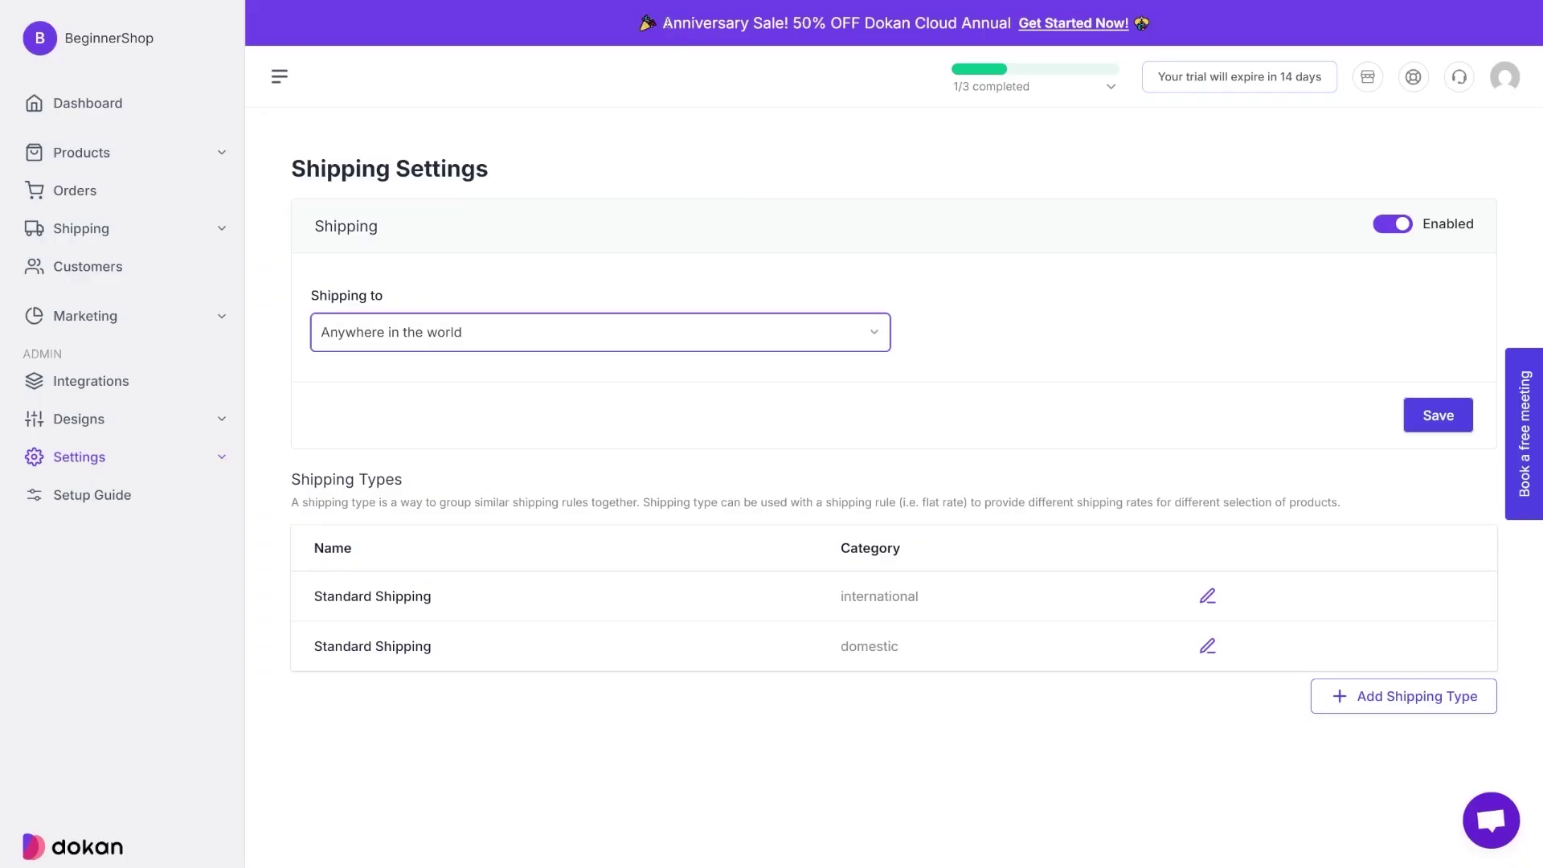
left_click_drag(662, 22, 1006, 32)
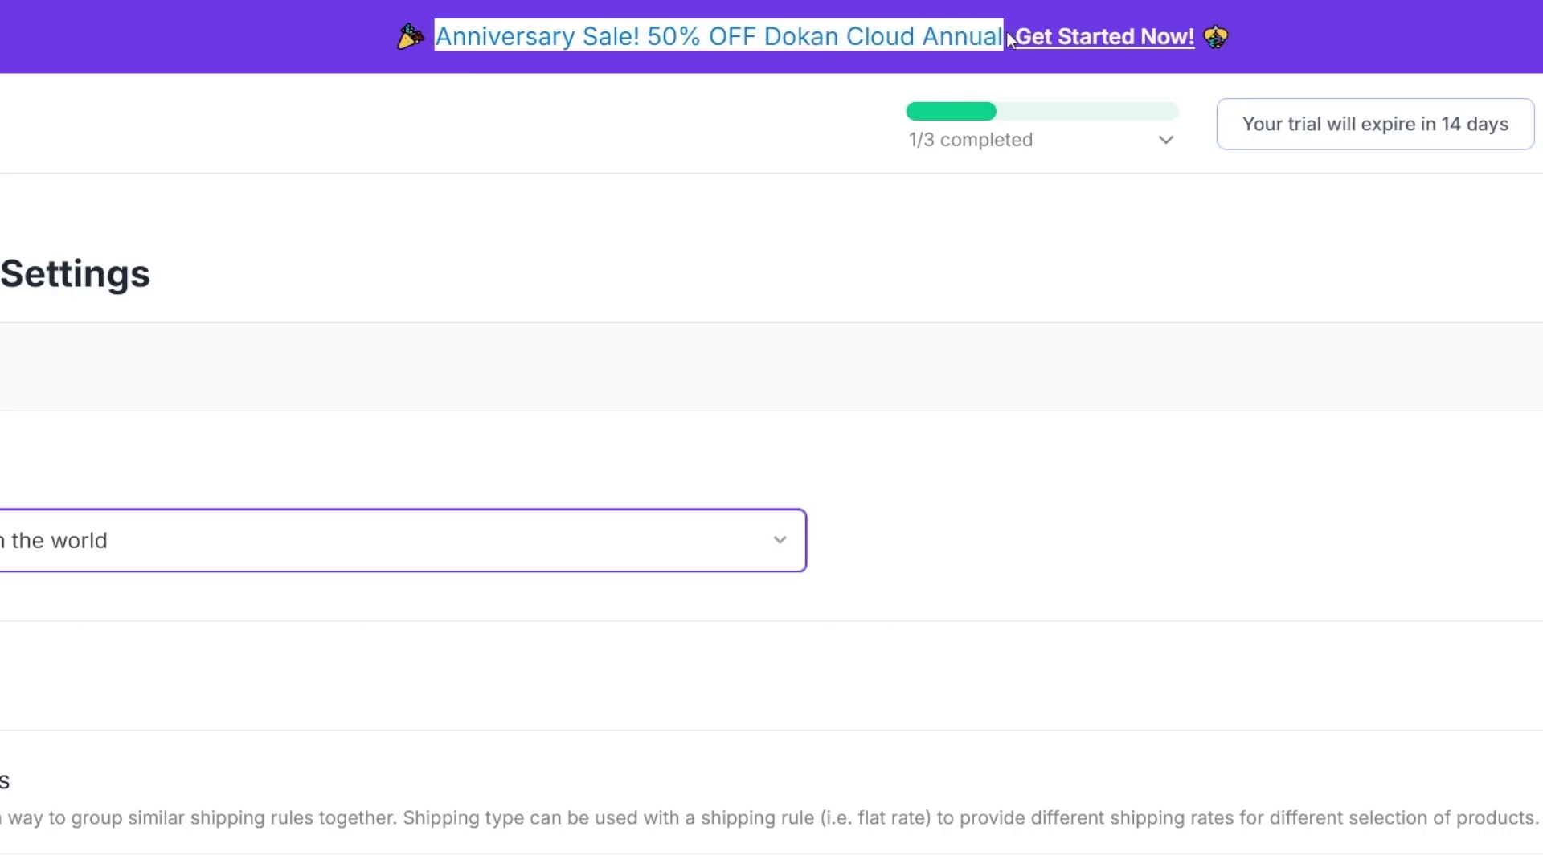
left_click(782, 124)
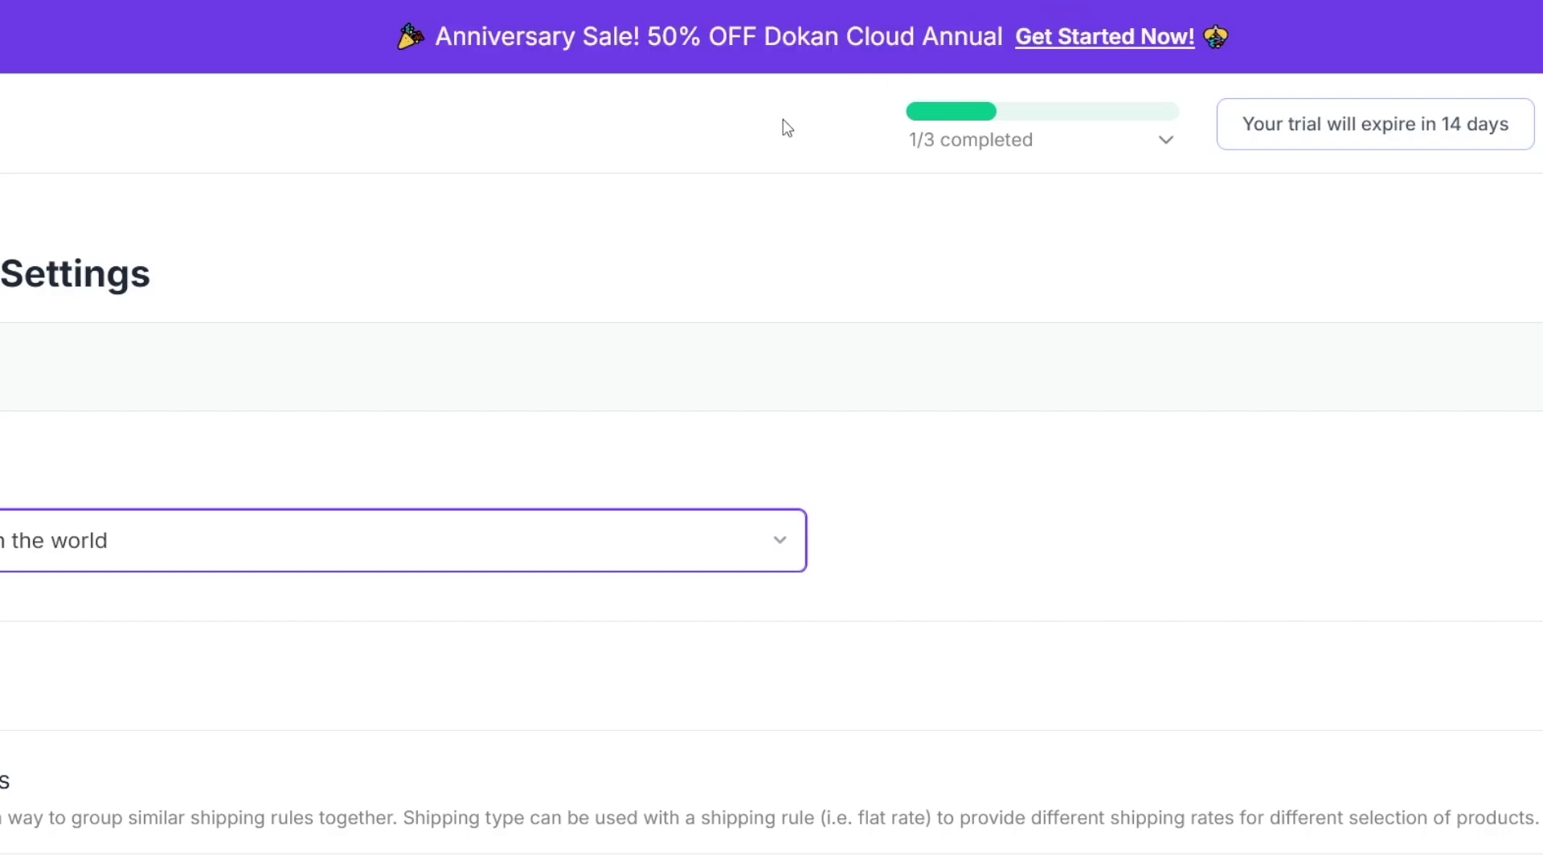